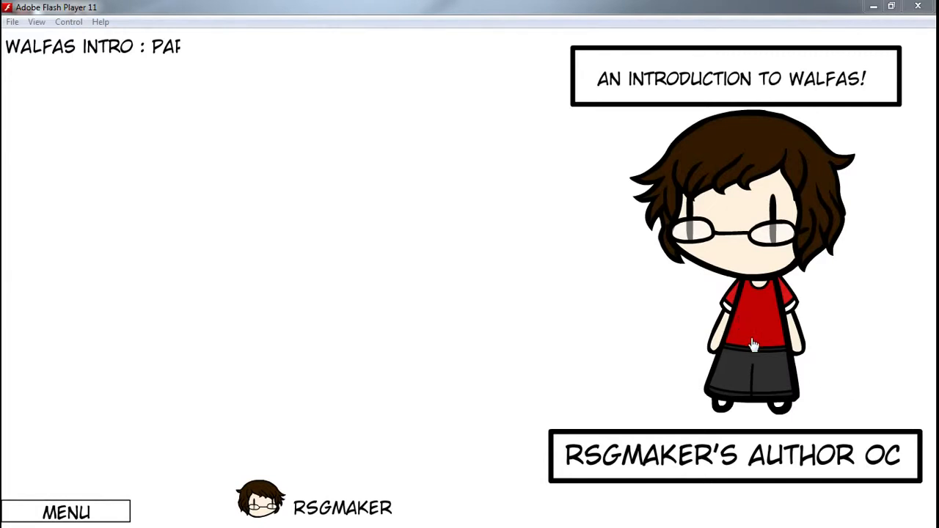
Step: Move the brown-haired character to the middle-left of the stage, flipping it horizontally and tilting its feet toward the alpaca-free right area
drag(753, 345, 472, 354)
click(472, 353)
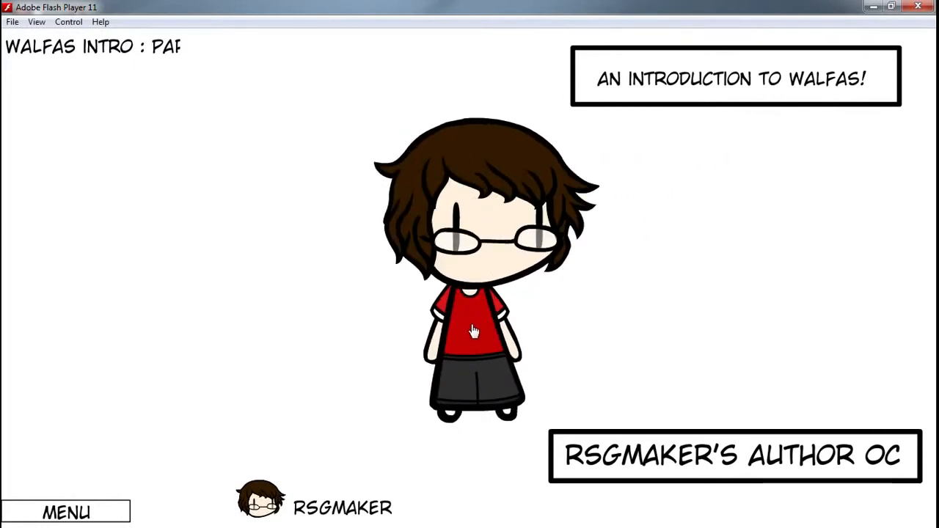
drag(473, 332, 407, 327)
drag(421, 186, 376, 292)
Step: Insert an Alpaca object and place it on the right part of the stage
click(64, 516)
click(70, 299)
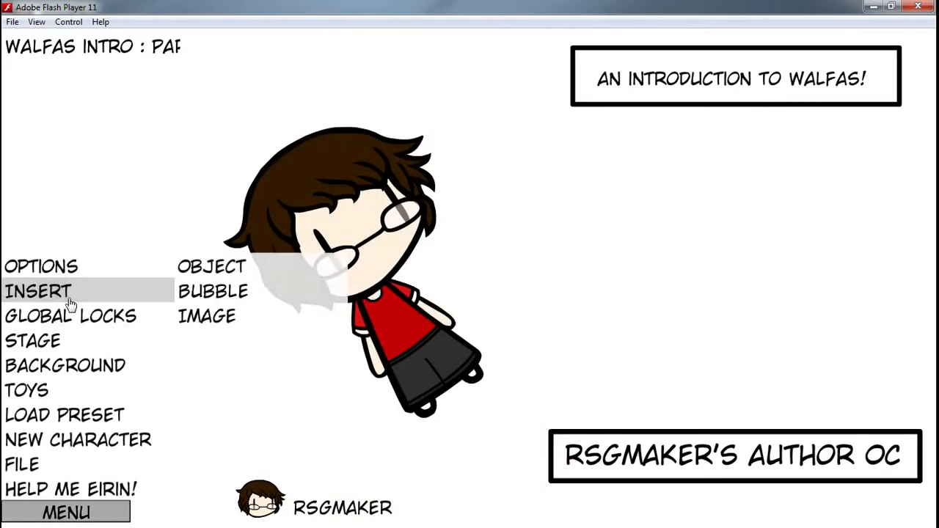
click(211, 266)
click(424, 266)
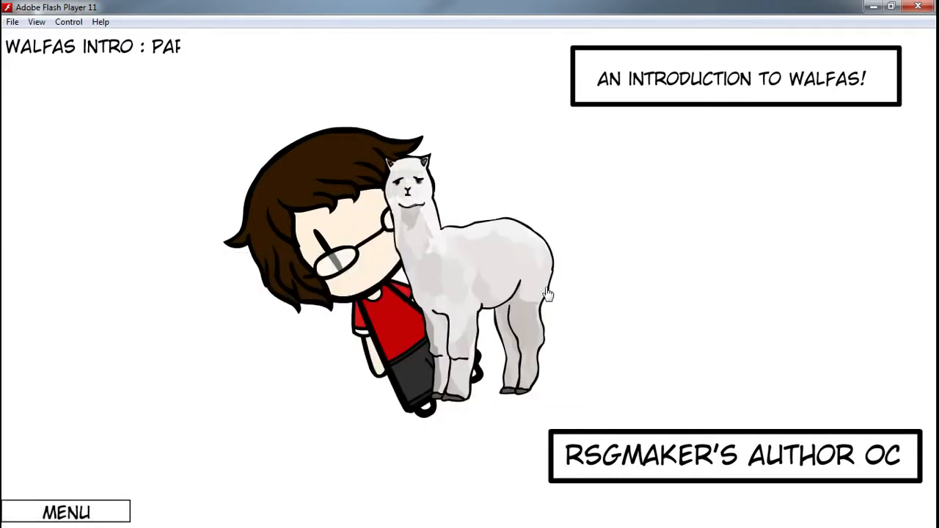
drag(548, 293, 759, 288)
Step: Insert a speech bubble and place it between the character's head and the alpaca
click(66, 514)
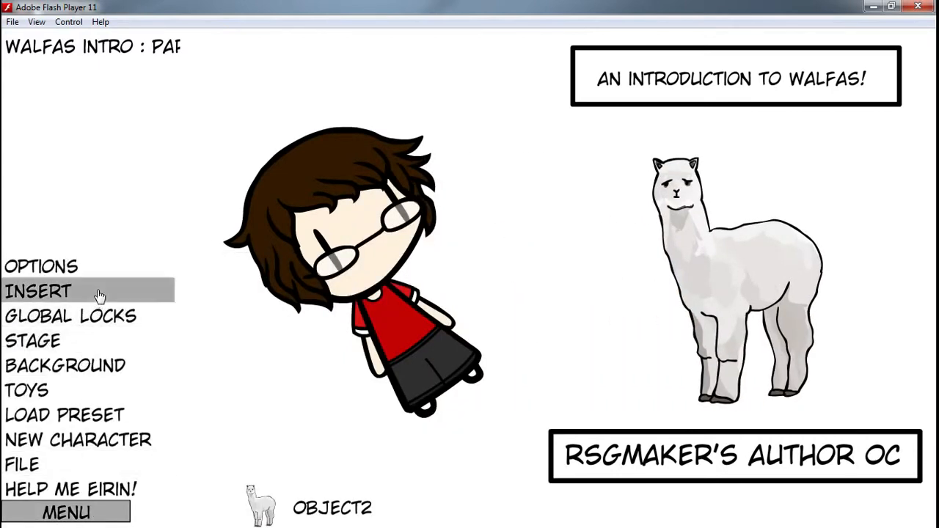
click(38, 294)
click(253, 293)
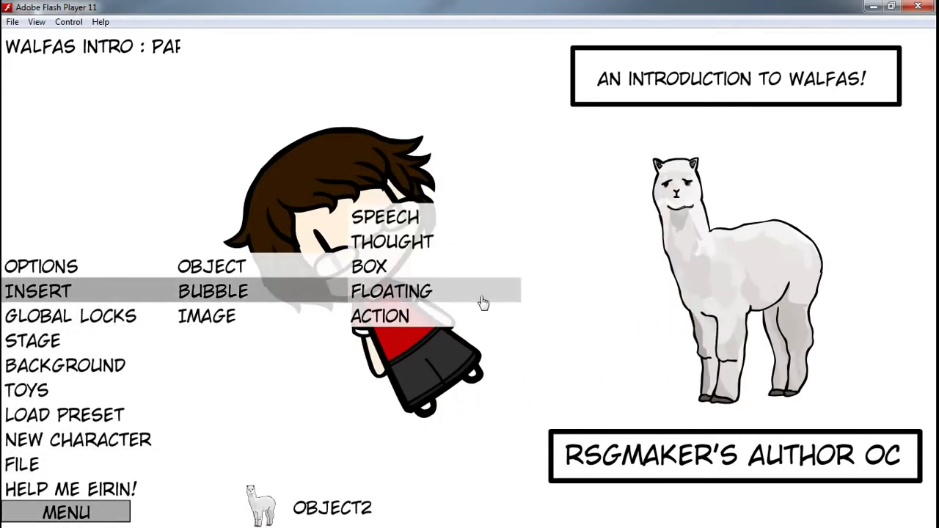
click(440, 220)
drag(178, 178, 570, 182)
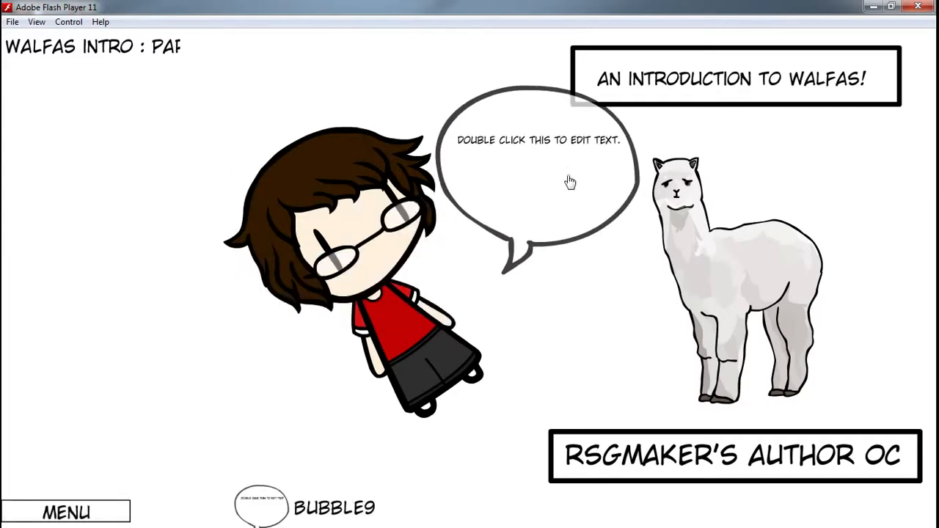
Step: Set the stage background to Yukari's Yard
click(83, 501)
click(66, 365)
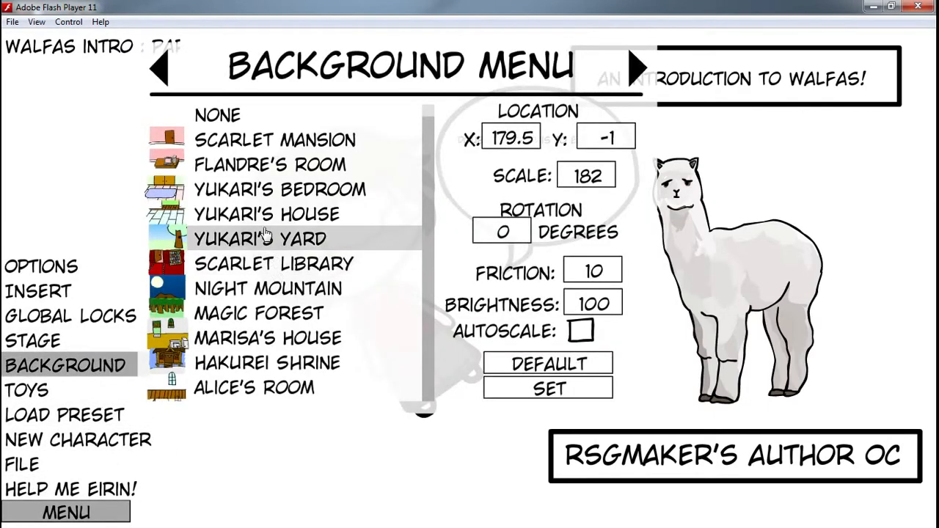
click(271, 259)
click(250, 239)
click(56, 208)
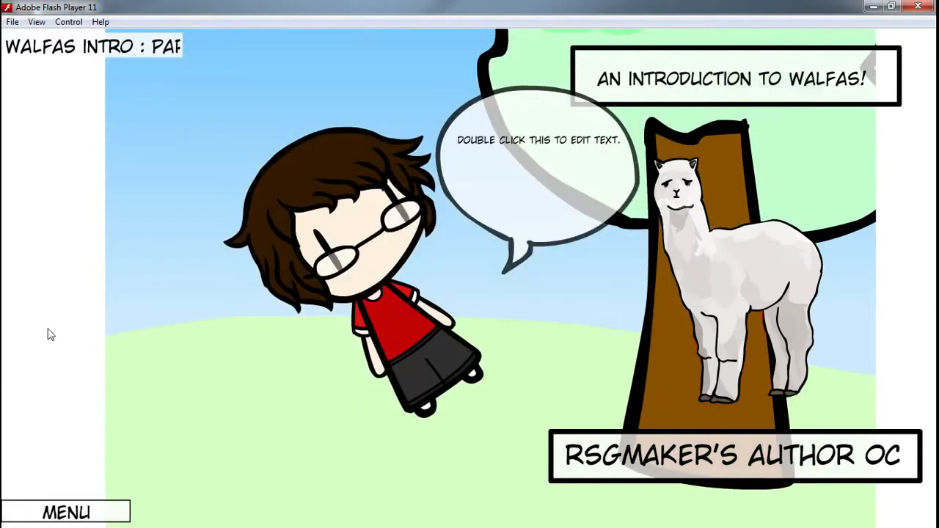
Step: Load the Alice (2A) preset character, enlarge it and place it in front of the alpaca and the tree trunk
click(65, 512)
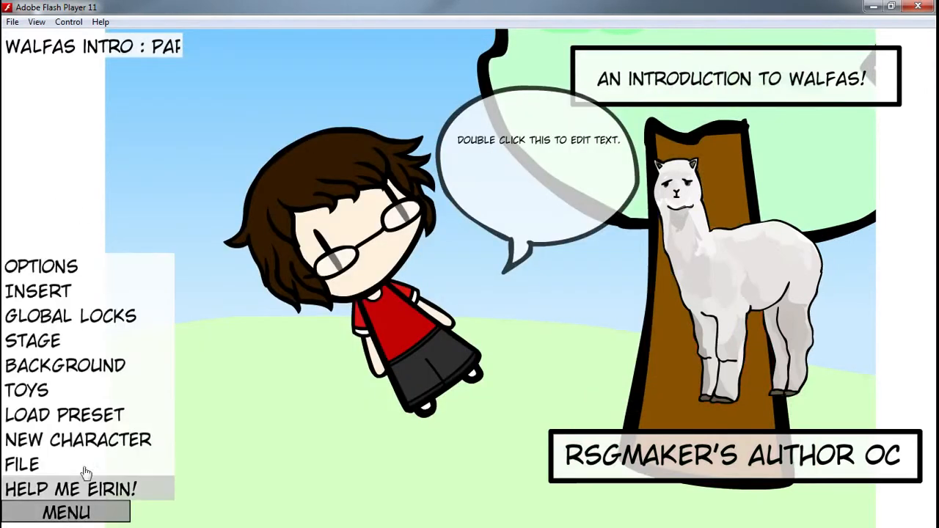
click(92, 414)
click(277, 292)
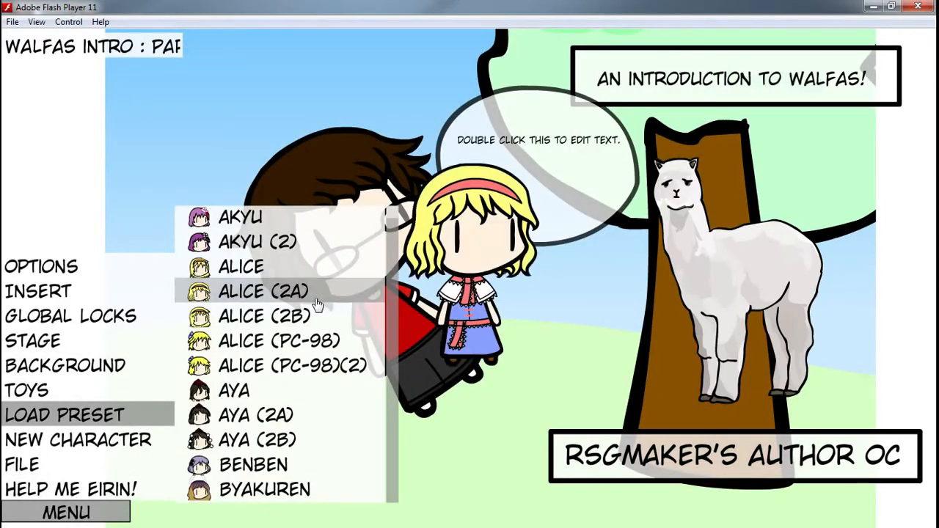
drag(469, 325, 565, 394)
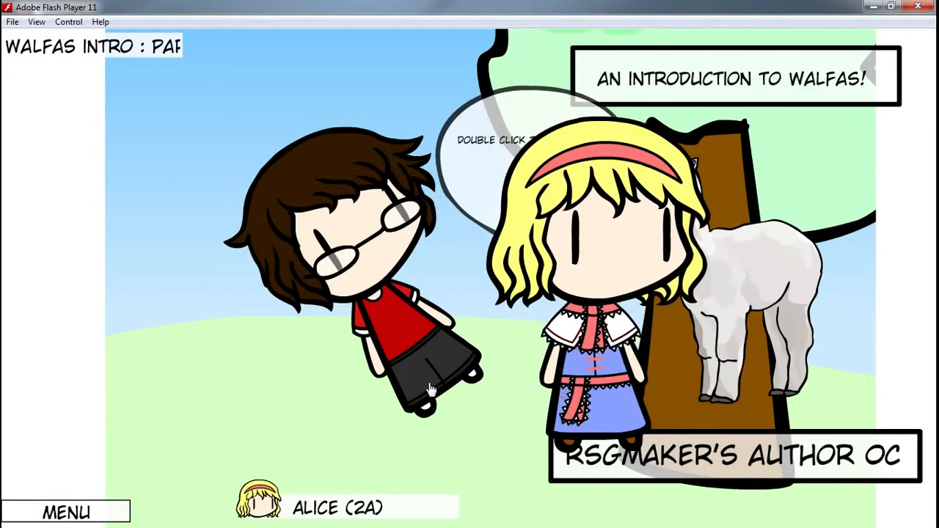
click(477, 464)
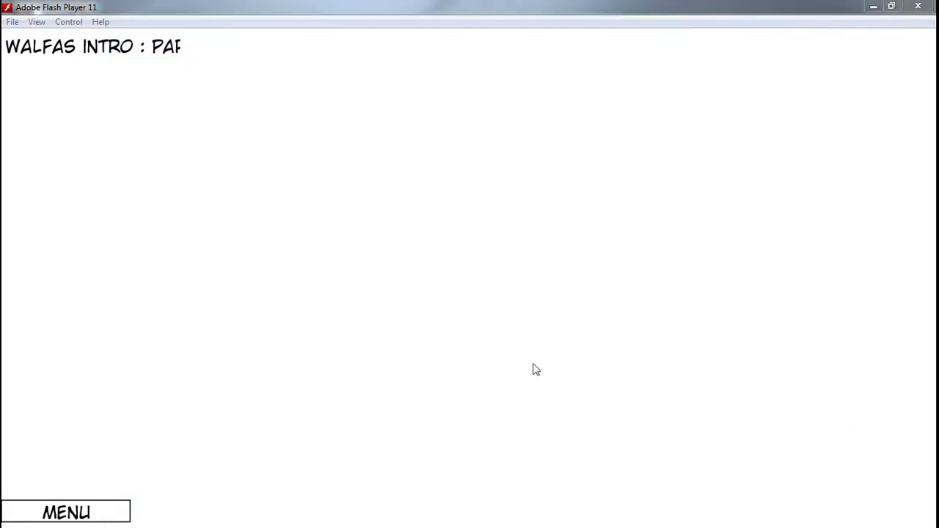
Step: Insert the Alice's Tree, Alpaca and Amulet objects onto the empty stage
click(347, 302)
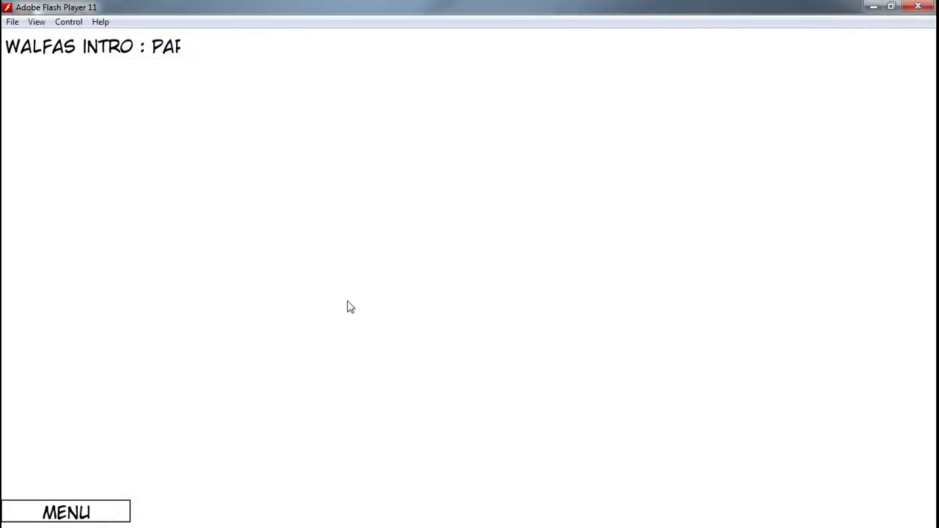
click(94, 517)
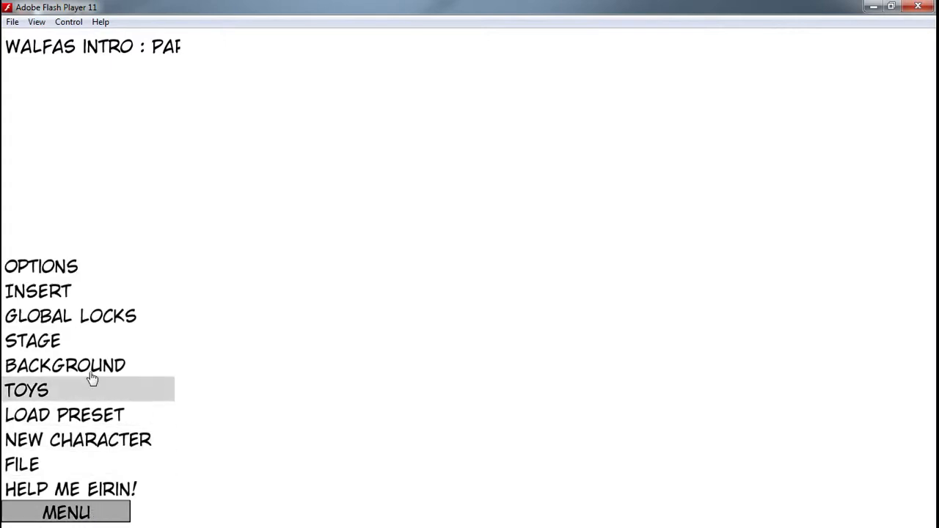
click(94, 293)
click(221, 279)
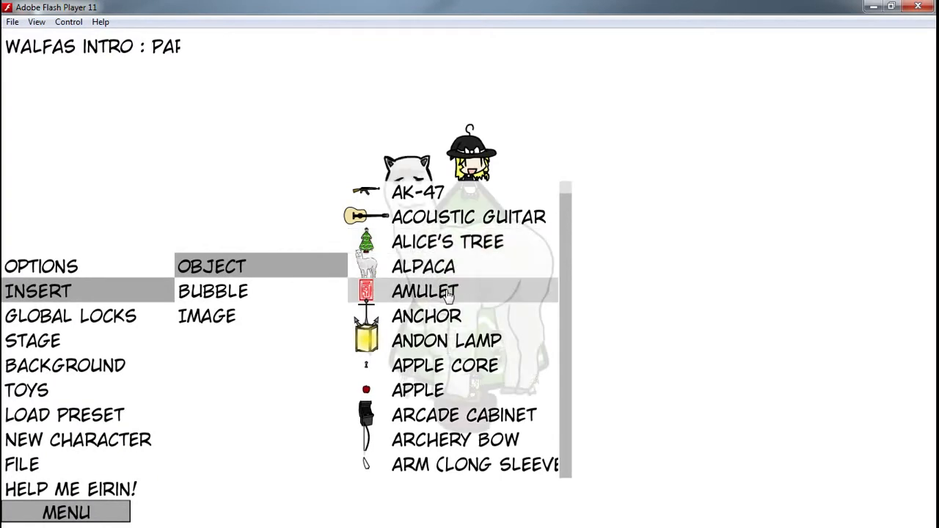
Step: Insert speech, thought, box, action and floating bubbles and spread them out around the alpaca
click(310, 303)
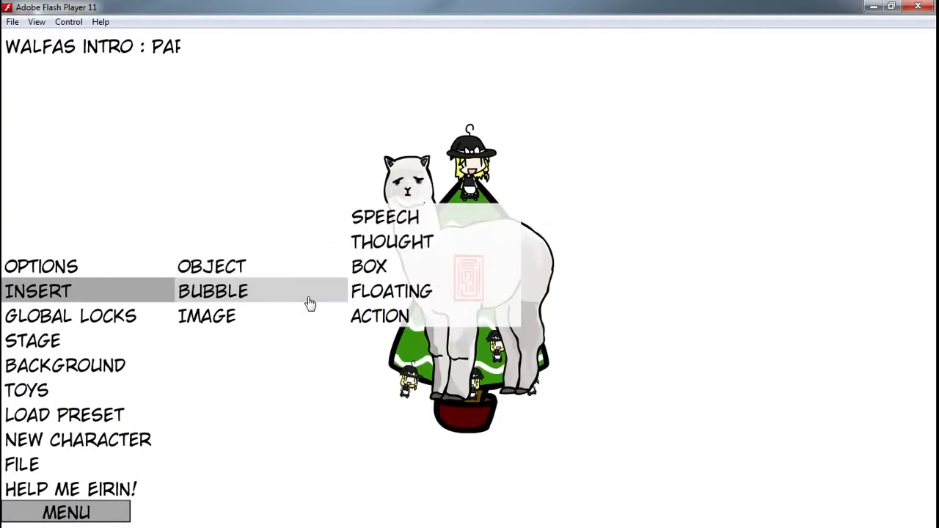
click(413, 241)
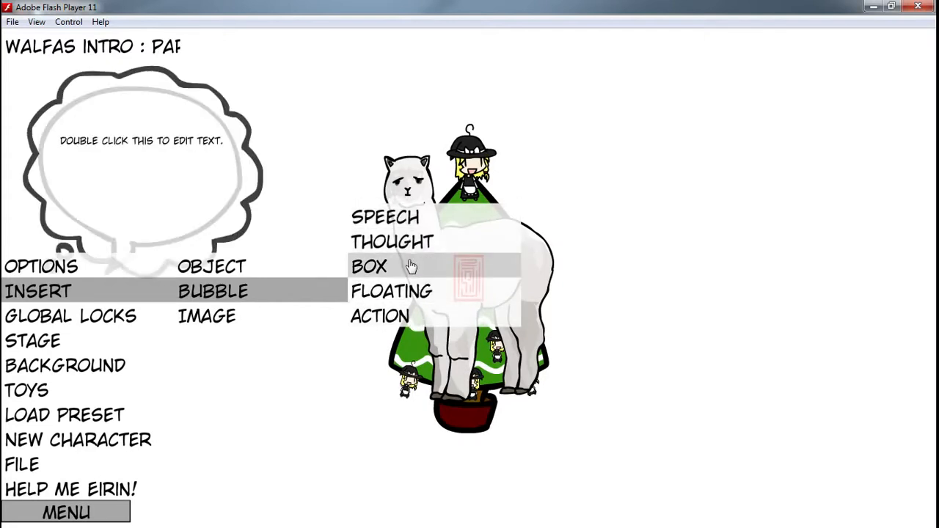
click(409, 315)
click(394, 292)
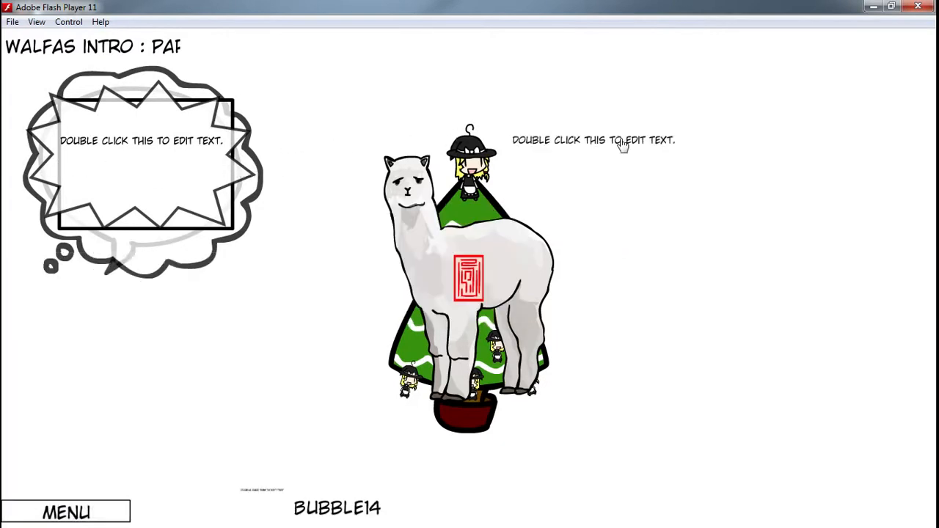
drag(241, 159, 354, 307)
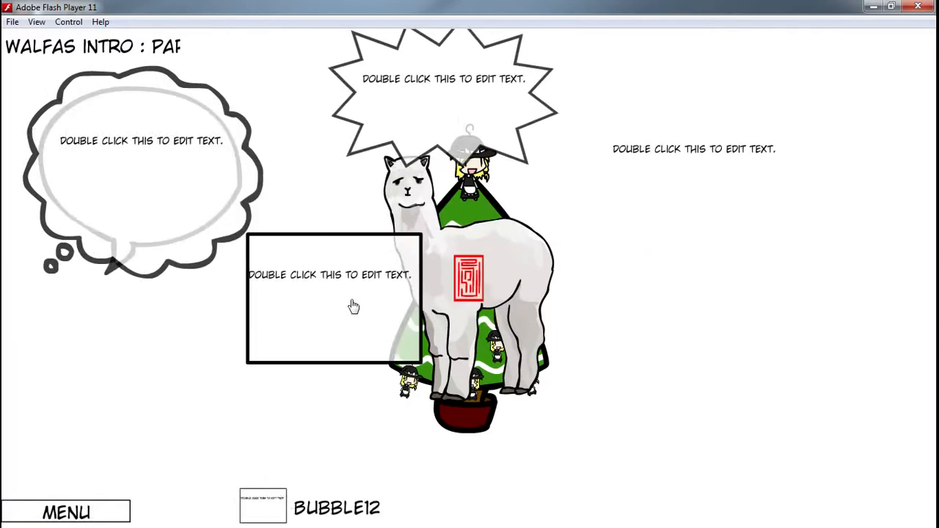
drag(206, 197, 161, 392)
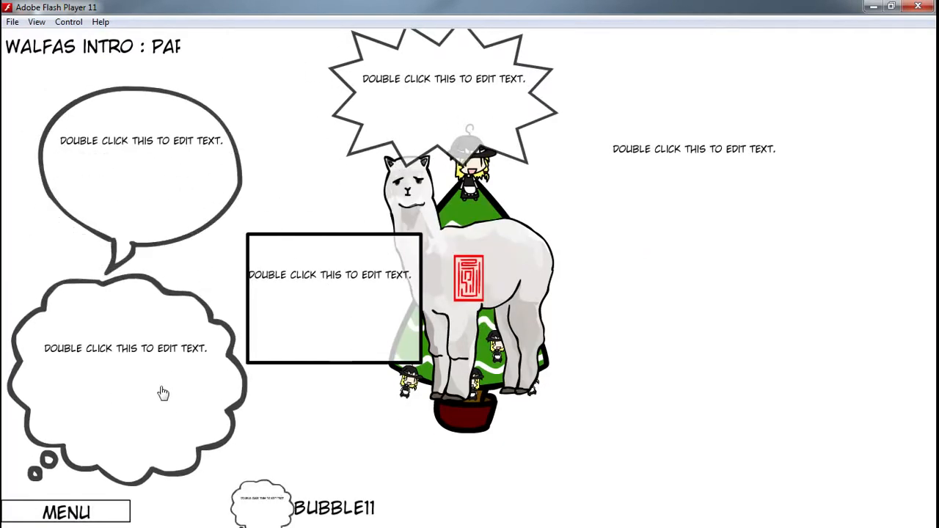
Step: Lock all character parts with the global locks and unlock them all again
click(110, 514)
click(110, 316)
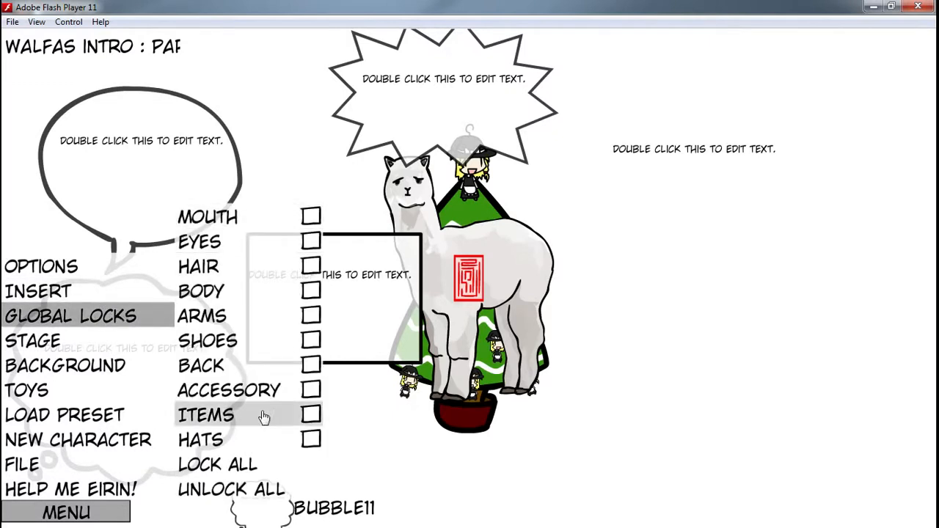
click(262, 471)
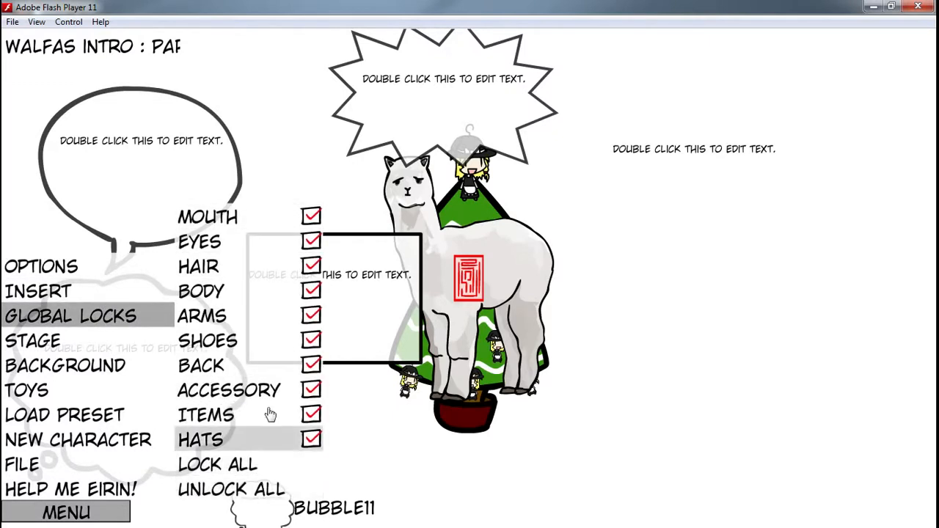
click(259, 492)
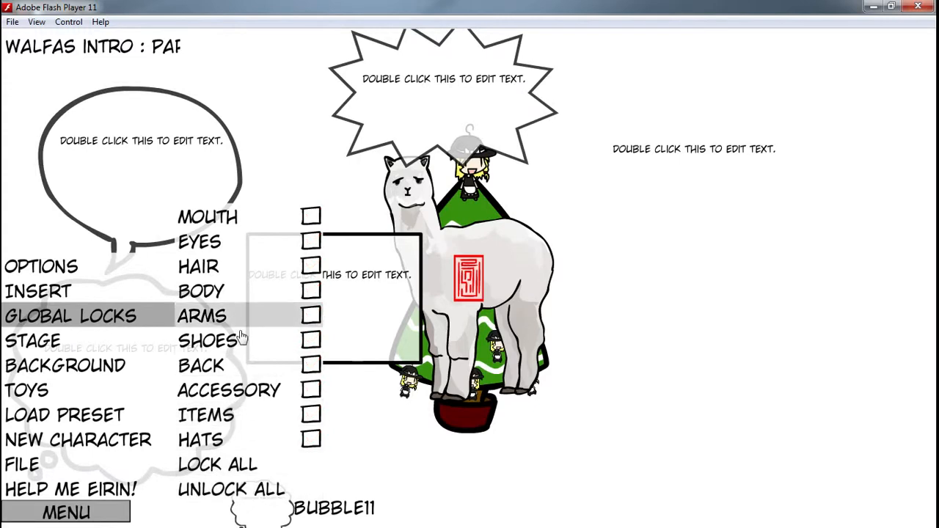
Step: Set the stage background to Scarlet Library
click(113, 346)
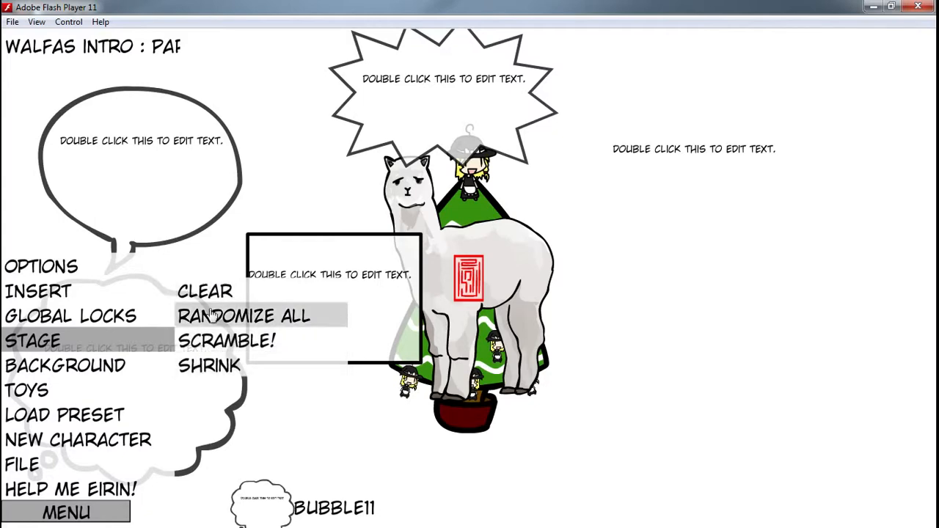
click(100, 374)
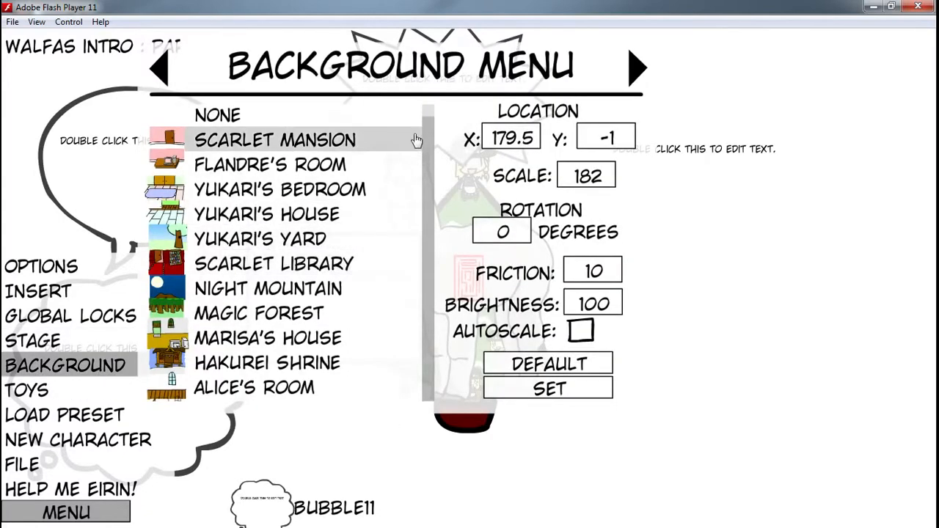
click(389, 143)
click(357, 239)
click(359, 263)
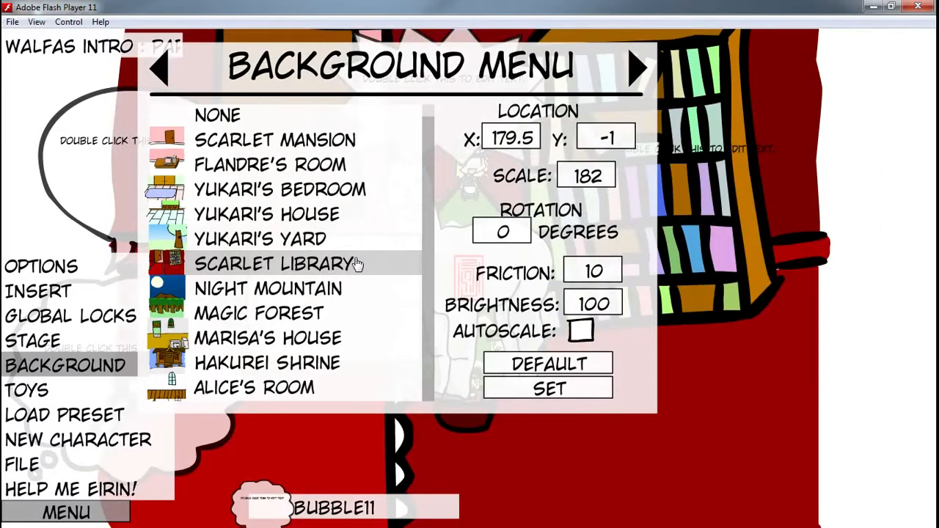
Step: Set the background's scale to 232 and apply it
drag(587, 177, 504, 171)
text(2)
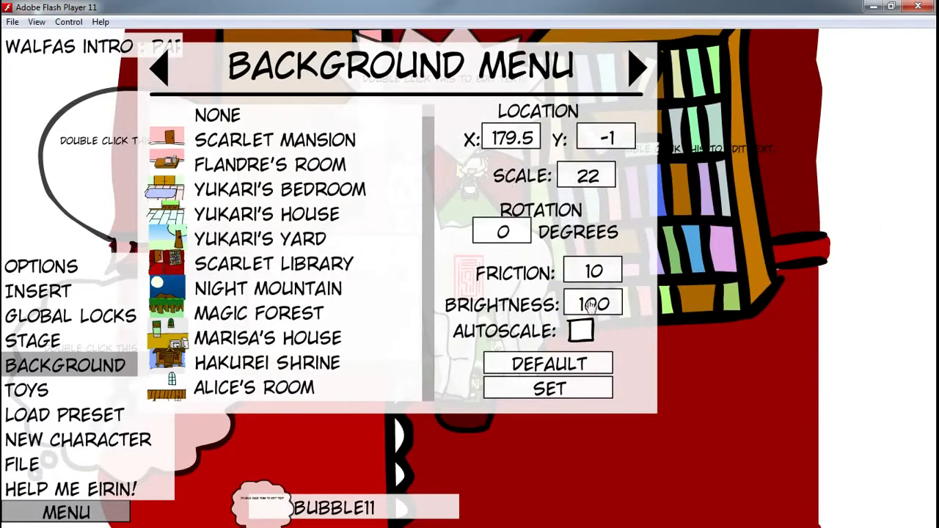
text(34)
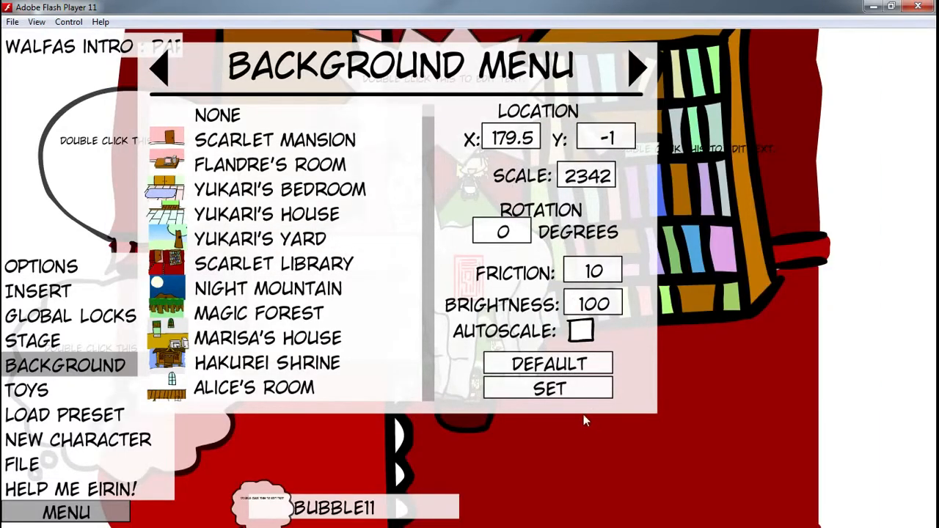
key(BackSpace)
click(556, 390)
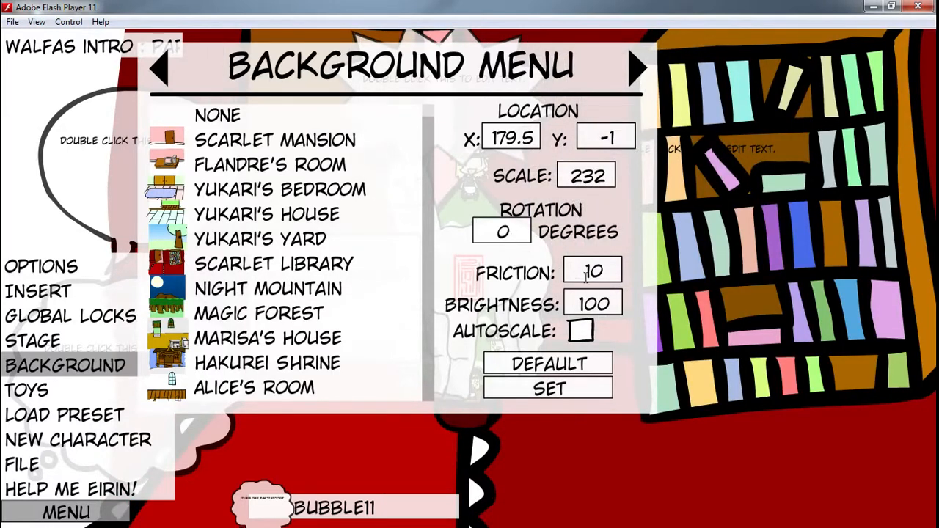
Step: Set the background's brightness to 70 and its X location to 50.5, applying both values
drag(600, 303, 549, 307)
text(70)
click(595, 389)
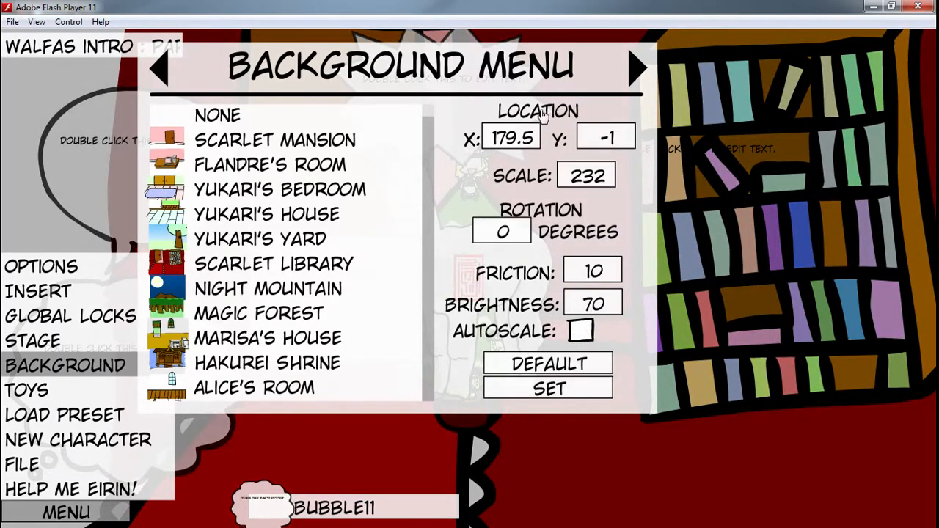
drag(515, 141, 450, 146)
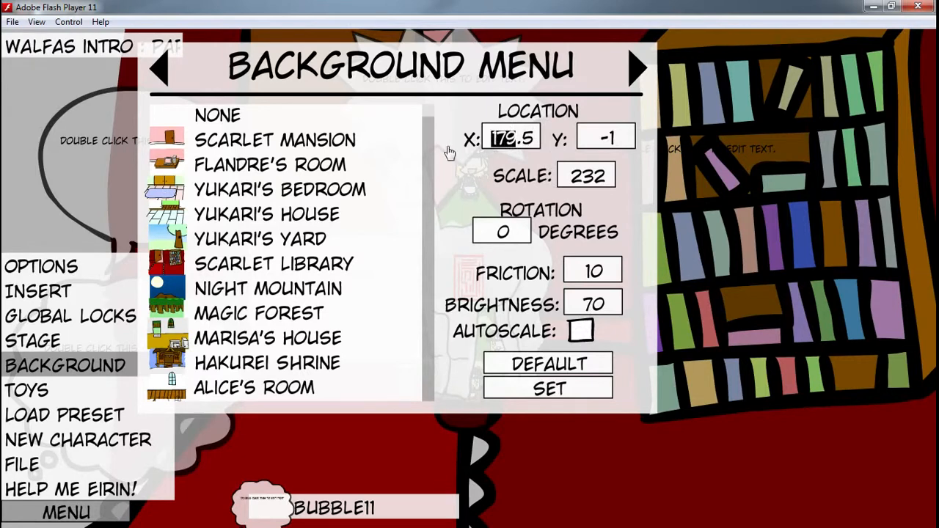
text(50)
click(562, 390)
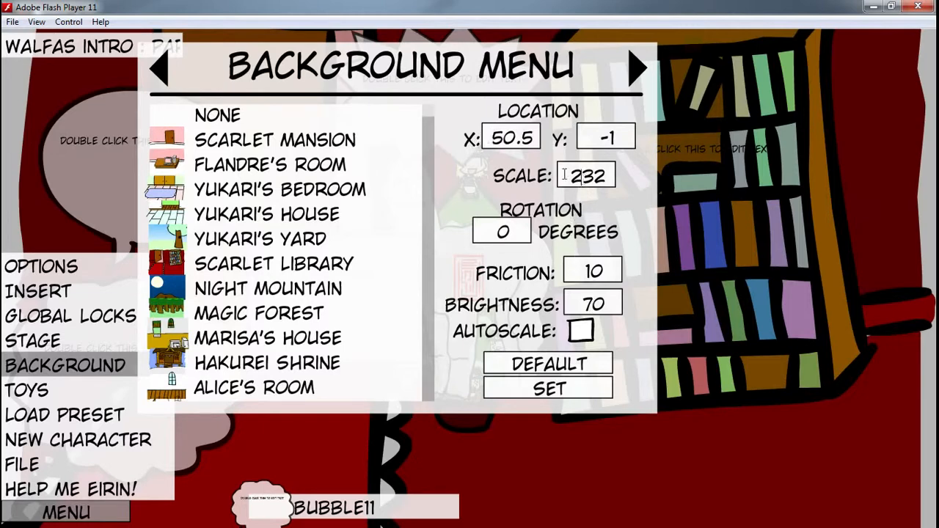
Step: Try a background scale of 432, set it to 332 instead, apply it and close the background settings
drag(581, 176, 563, 176)
text(4)
click(580, 388)
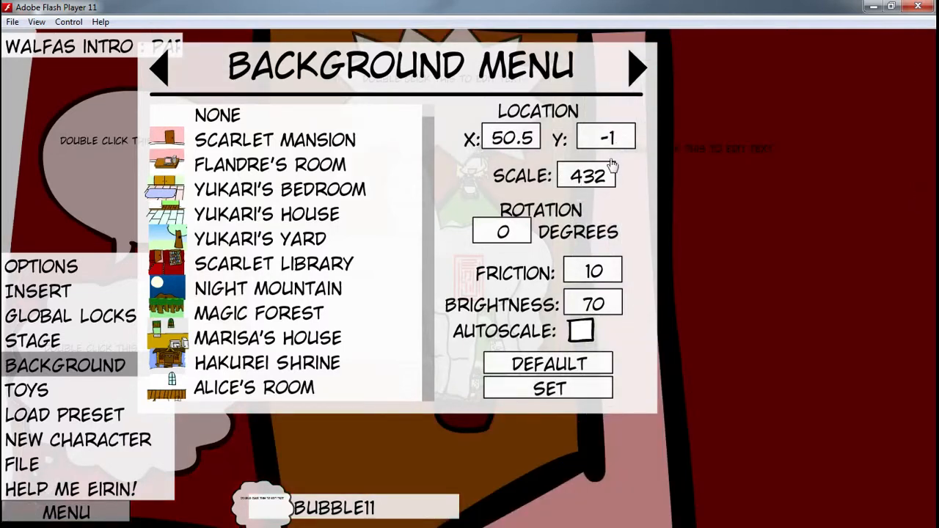
text(3)
click(568, 393)
click(695, 131)
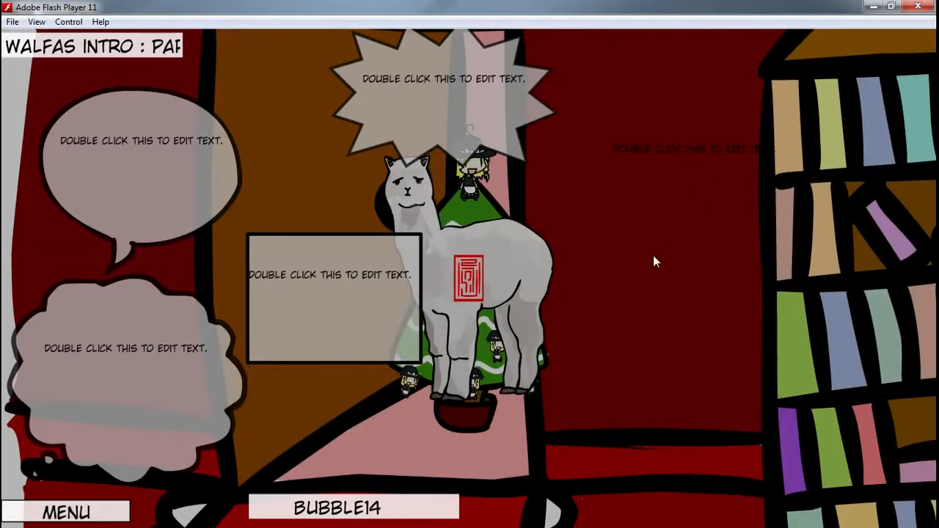
Step: Separate the stacked objects: tree in front of the bookshelf, alpaca lower in the doorway, amulet on the wall between them
drag(512, 308, 881, 369)
drag(723, 398, 451, 350)
drag(469, 278, 669, 290)
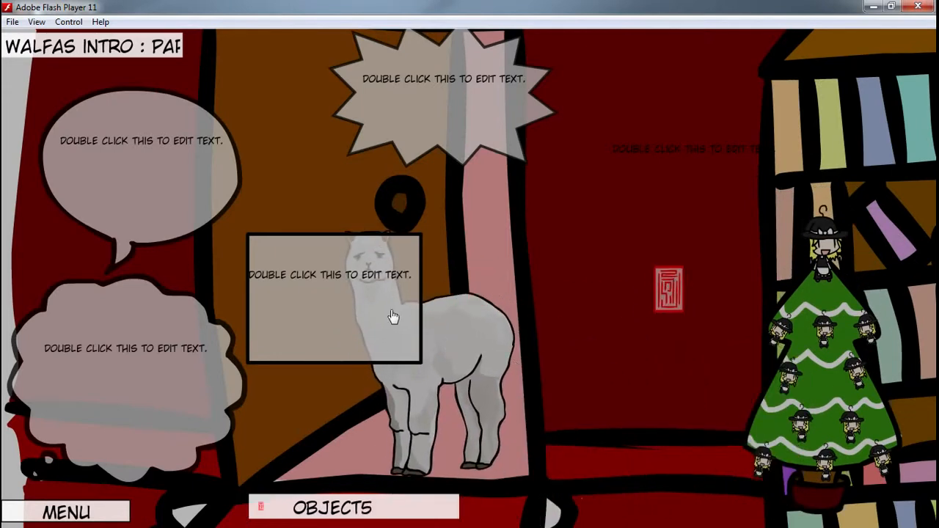
Step: Move the rectangular bubble beside the bookshelf and add a new character between the alpaca and the tree
drag(394, 317, 701, 205)
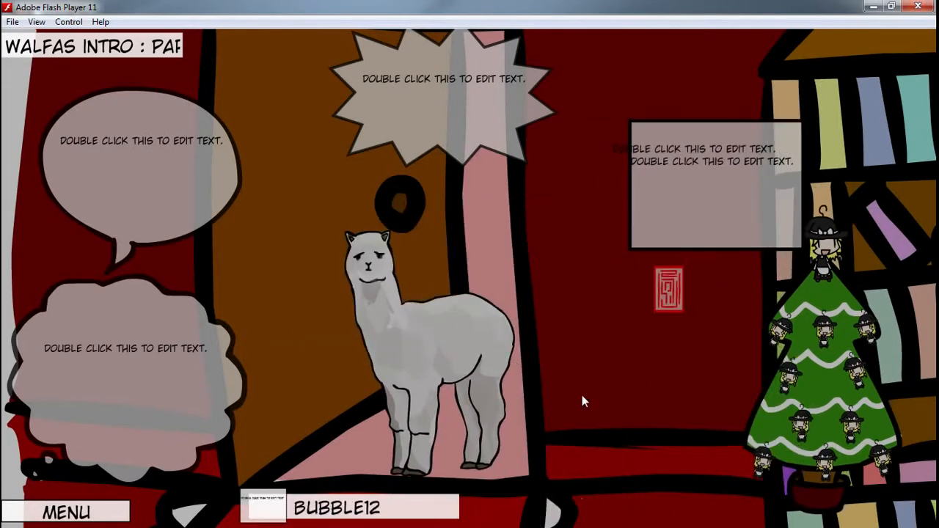
click(66, 512)
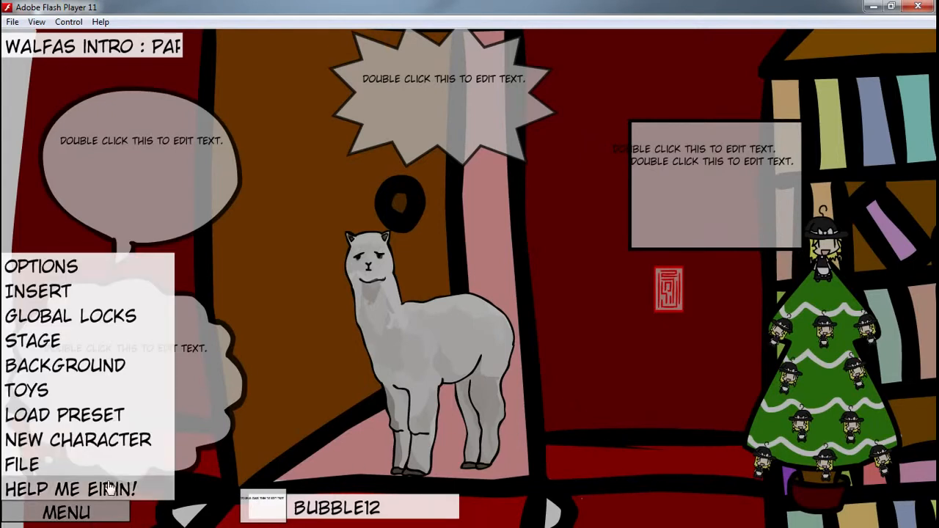
click(121, 442)
drag(484, 316, 631, 366)
Step: Load the Aya (2A) preset and place the character beside the alpaca's head, in front of the brown door
click(66, 512)
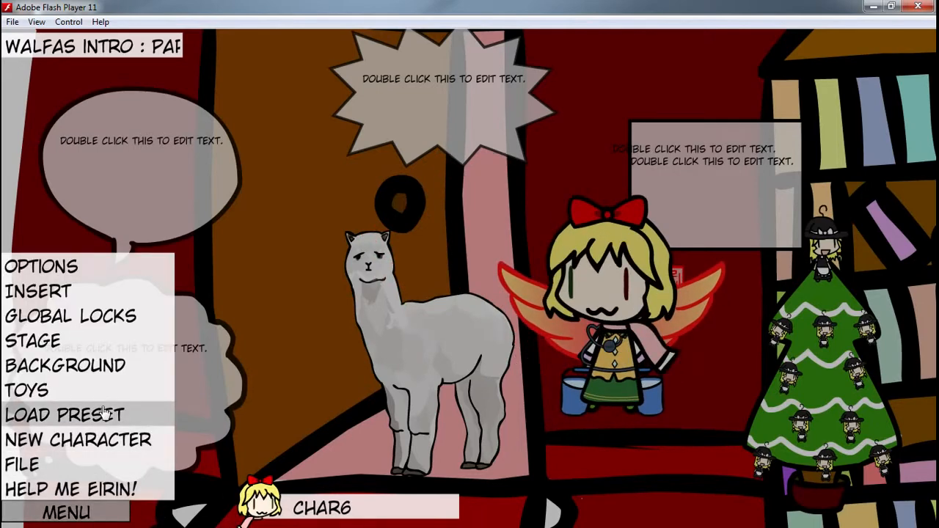
click(104, 415)
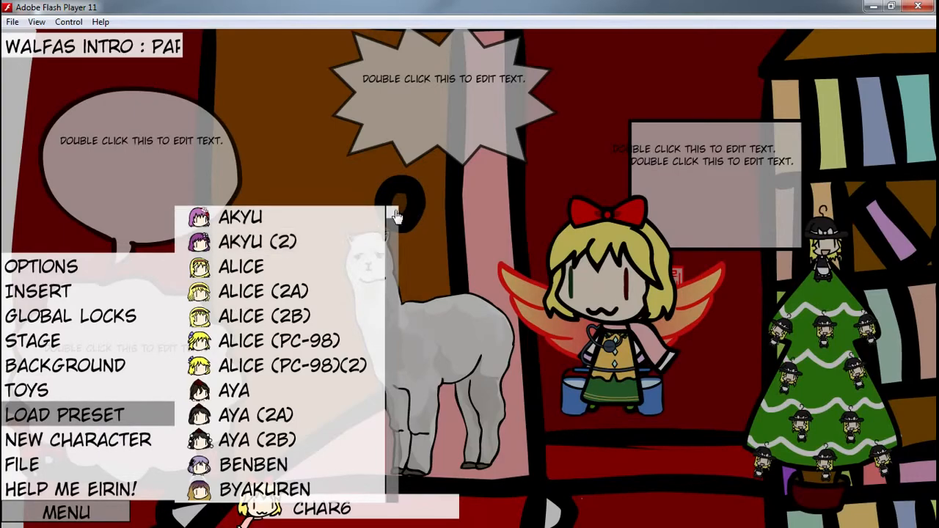
mouse_move(395, 215)
mouse_down()
mouse_move(403, 339)
mouse_move(395, 519)
mouse_move(400, 204)
mouse_up()
click(346, 415)
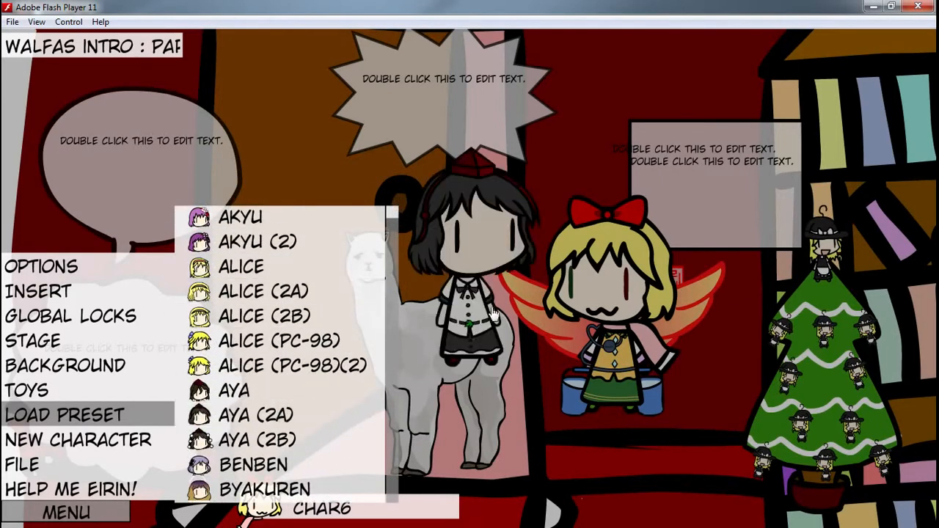
drag(493, 314, 314, 316)
Step: Review the file options, including the lists of saved characters and saved scenes, without loading any of them
click(97, 514)
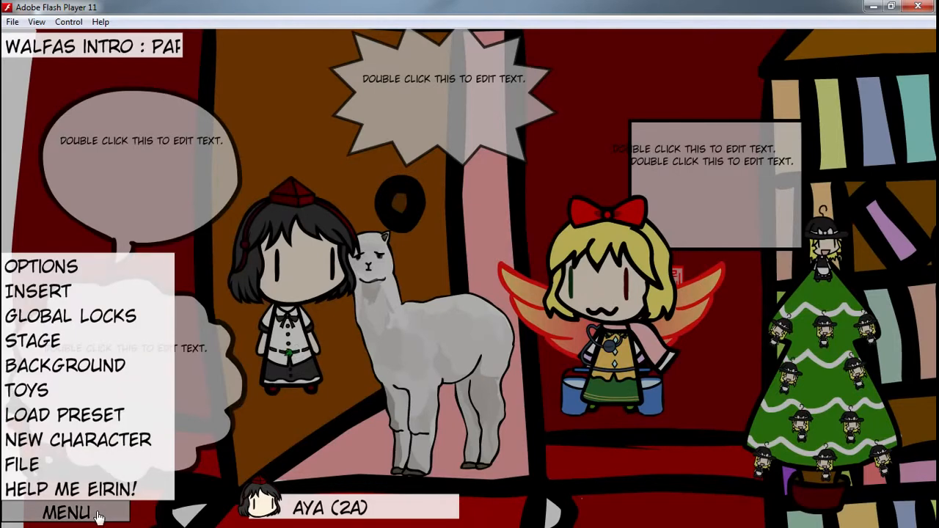
click(87, 466)
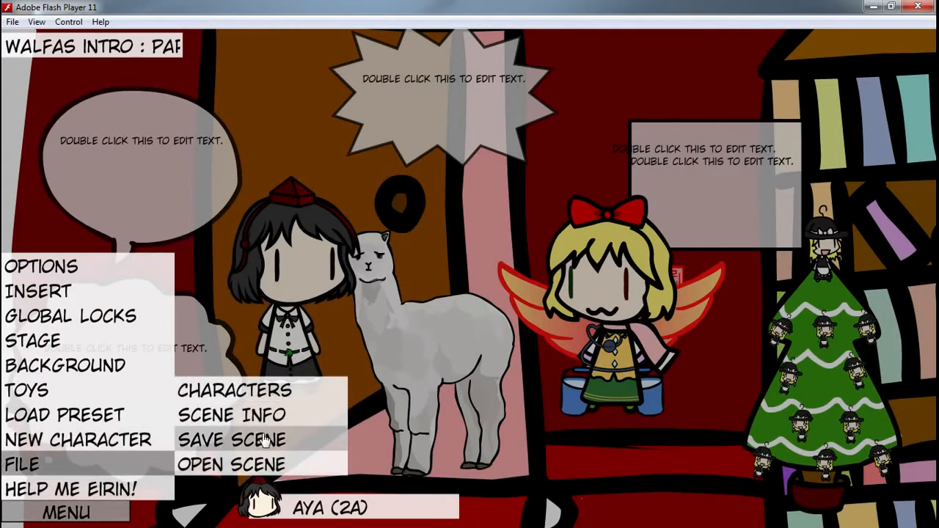
click(234, 394)
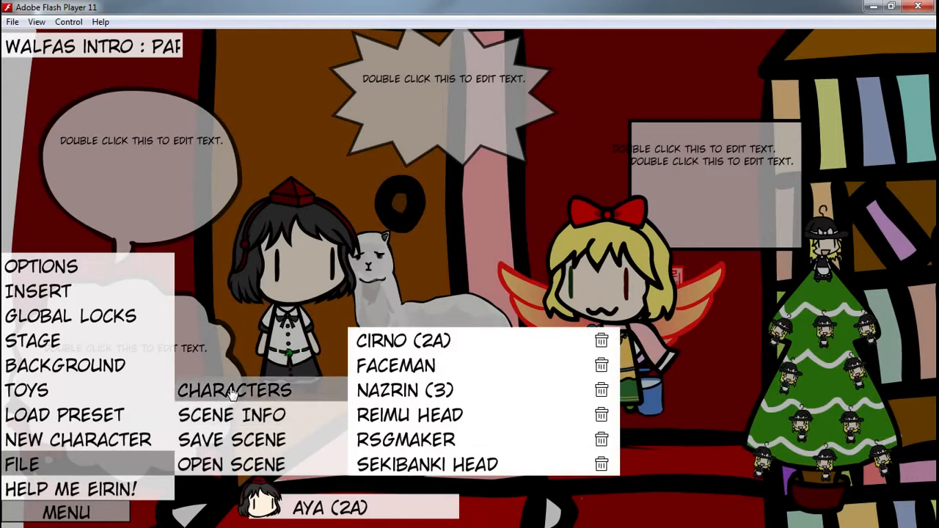
click(284, 474)
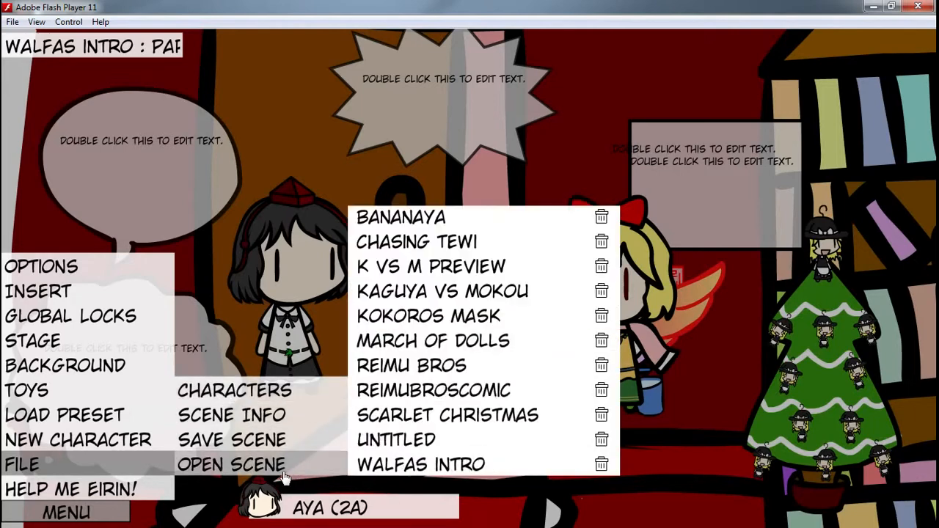
click(311, 193)
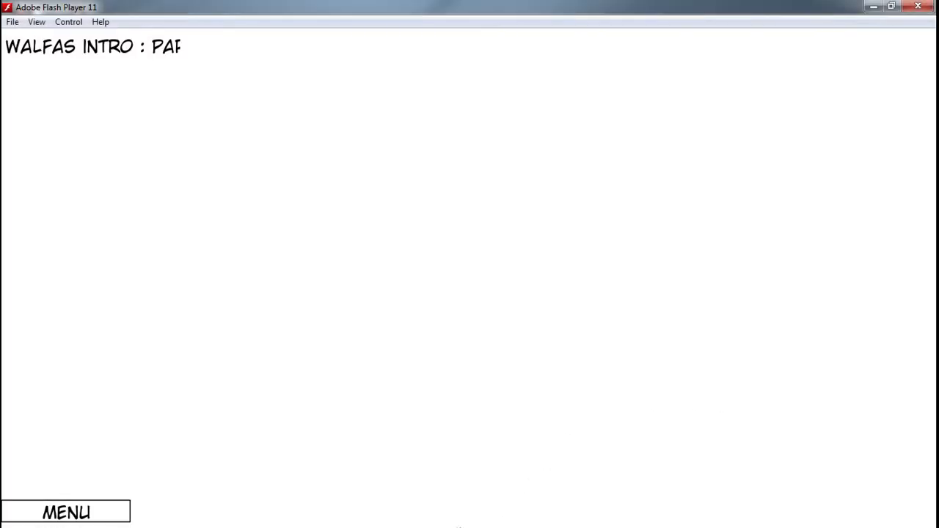
Step: Load the Alice preset character onto the blank stage
mouse_move(44, 514)
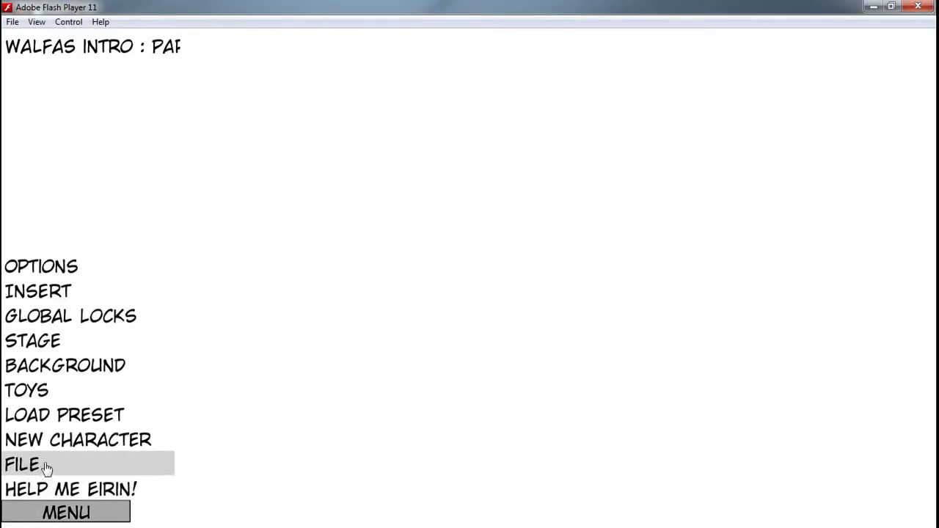
click(73, 418)
click(242, 267)
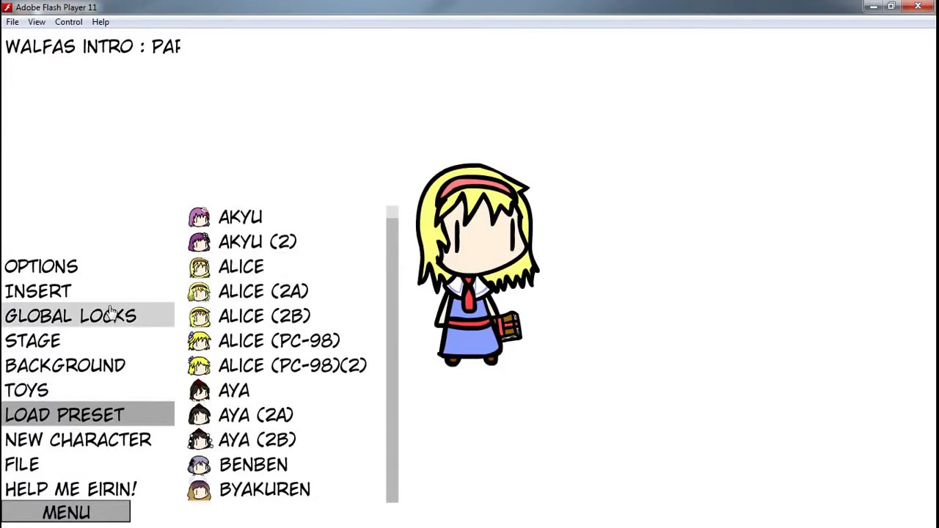
Step: Insert an acoustic guitar object and place it on the left side of the stage, clear of Alice
click(106, 295)
click(246, 272)
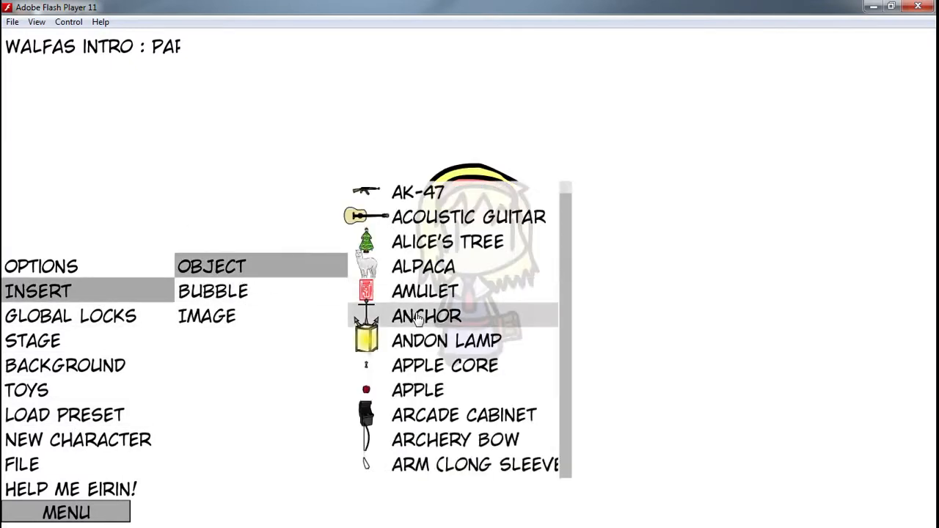
click(447, 217)
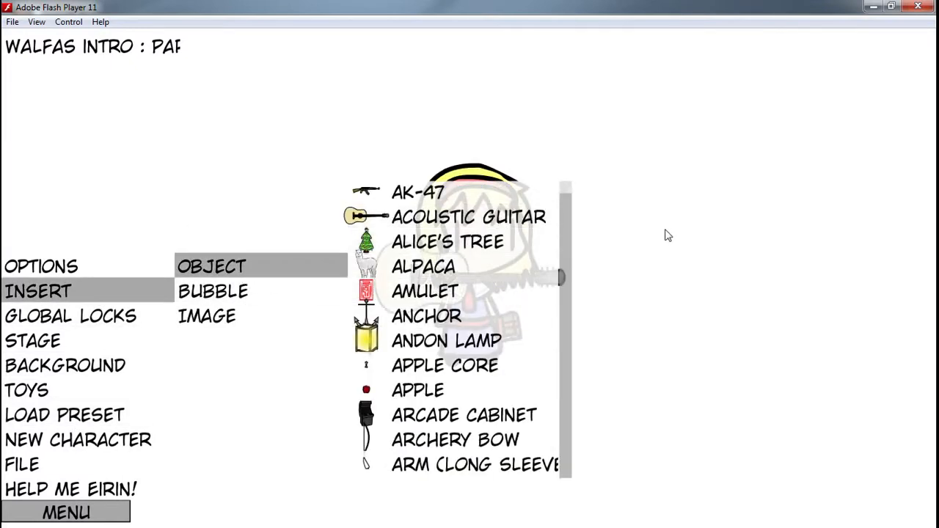
click(668, 235)
drag(393, 290, 212, 323)
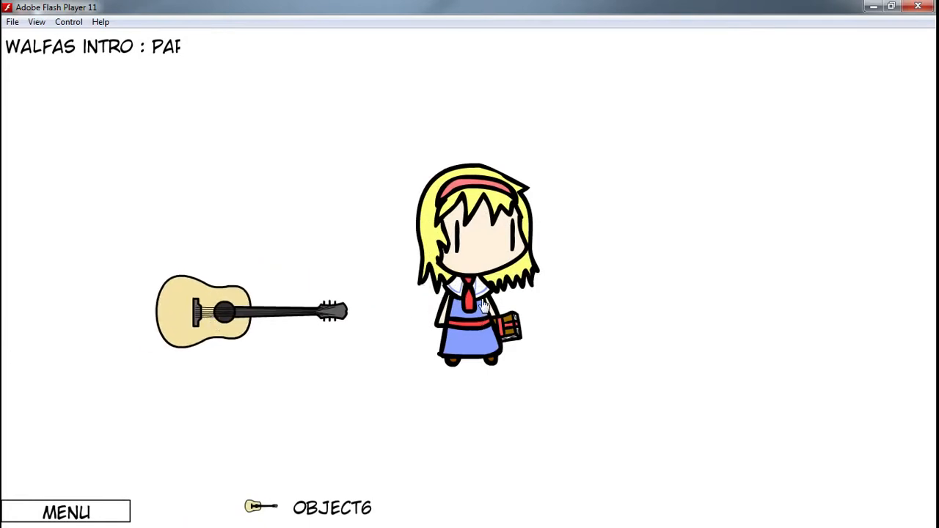
Step: Shift Alice slightly to the right and move the guitar higher, closer to the stage's left edge
drag(481, 330, 579, 310)
drag(222, 346, 157, 277)
drag(577, 301, 536, 303)
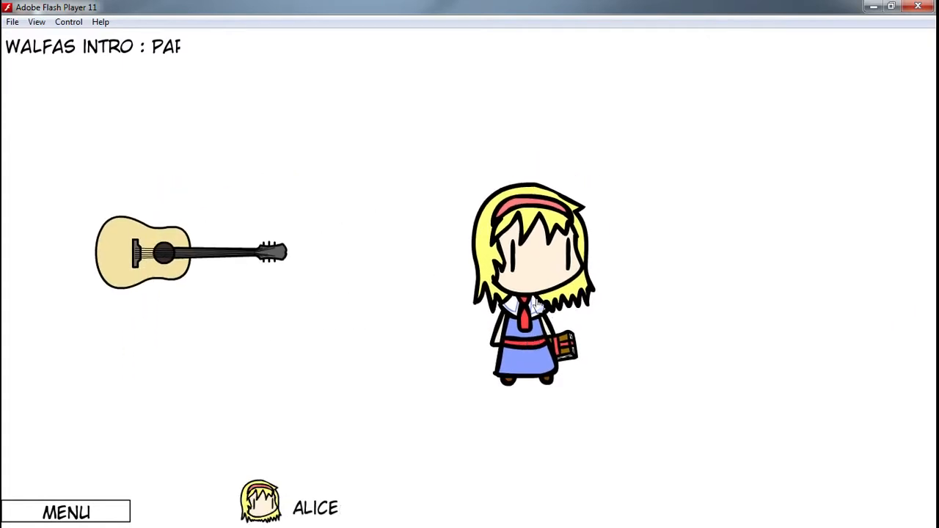
Step: Tilt Alice counterclockwise, enlarge her slightly, and rotate the guitar so its neck points diagonally upward
drag(533, 234, 477, 262)
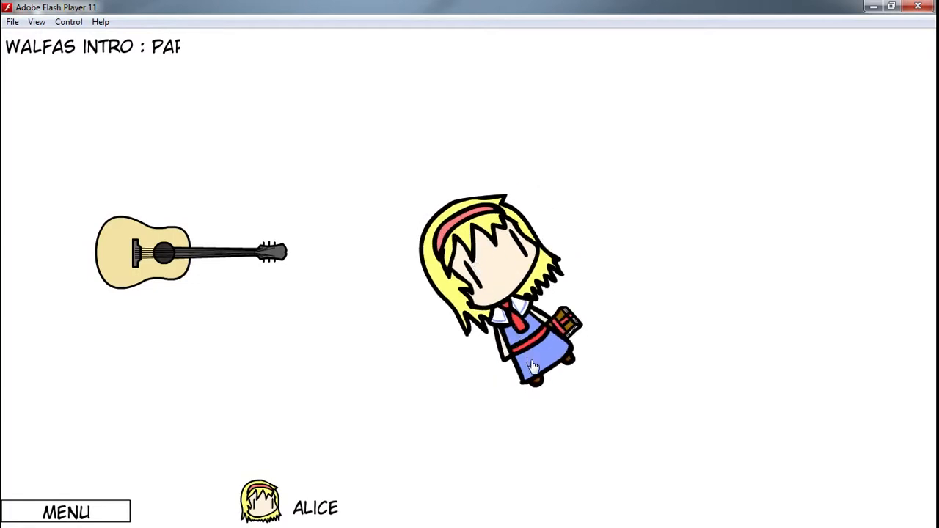
mouse_move(531, 362)
mouse_down()
mouse_move(674, 352)
mouse_move(740, 335)
mouse_move(474, 379)
mouse_move(525, 372)
mouse_up()
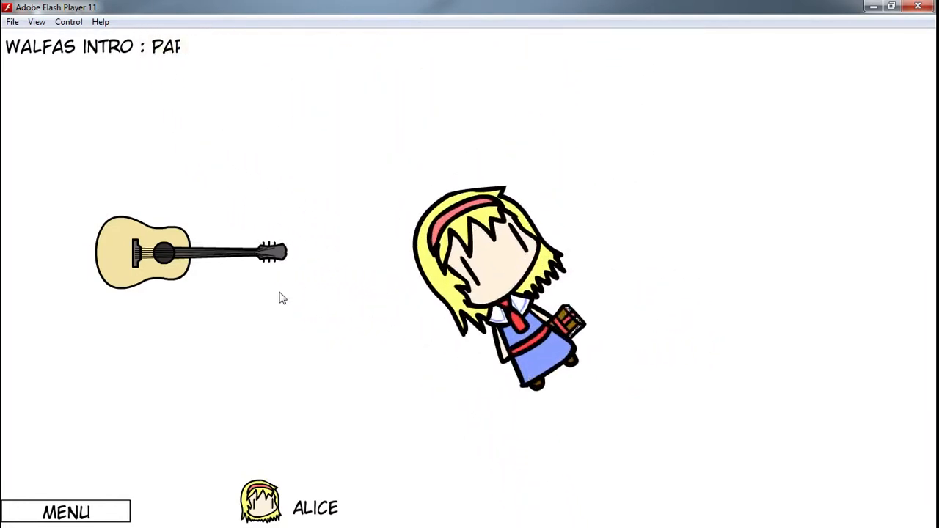
drag(169, 262, 163, 218)
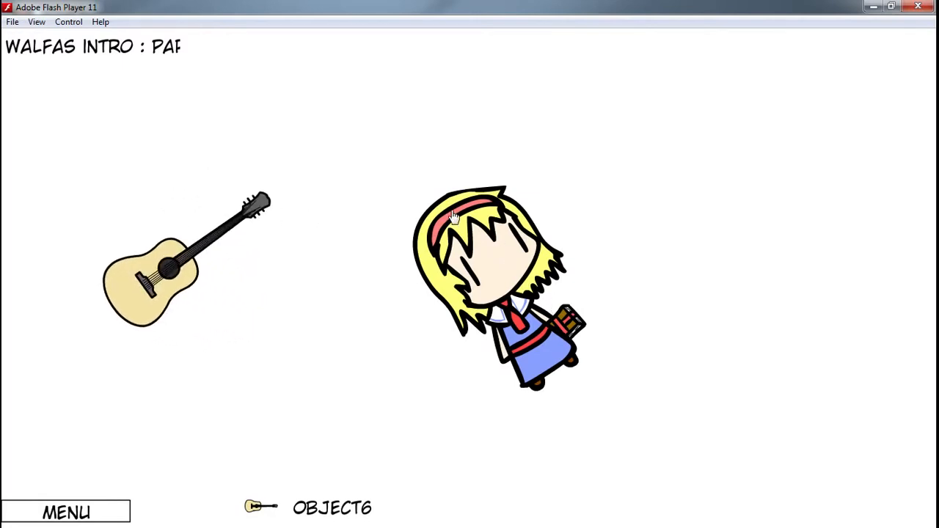
Step: Move Alice around the right half of the stage and flip her both horizontally and vertically
drag(462, 238, 558, 183)
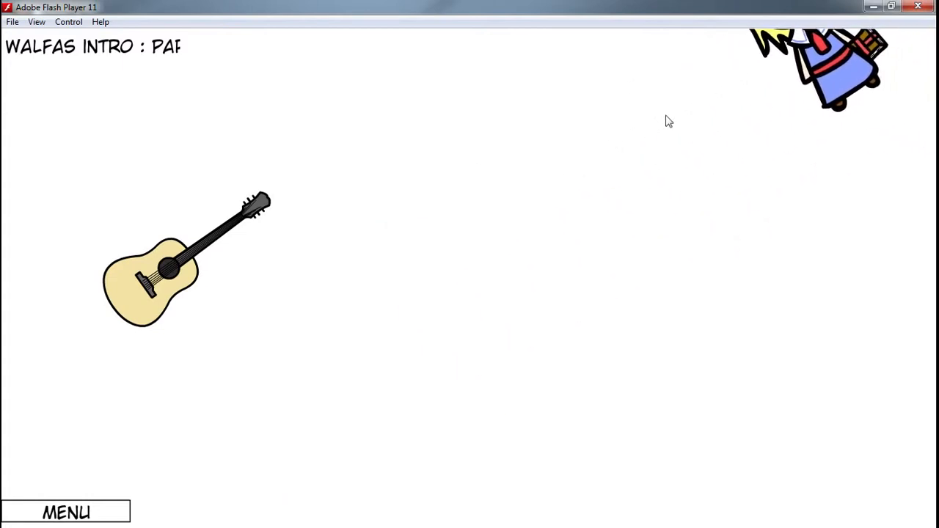
drag(803, 73, 759, 142)
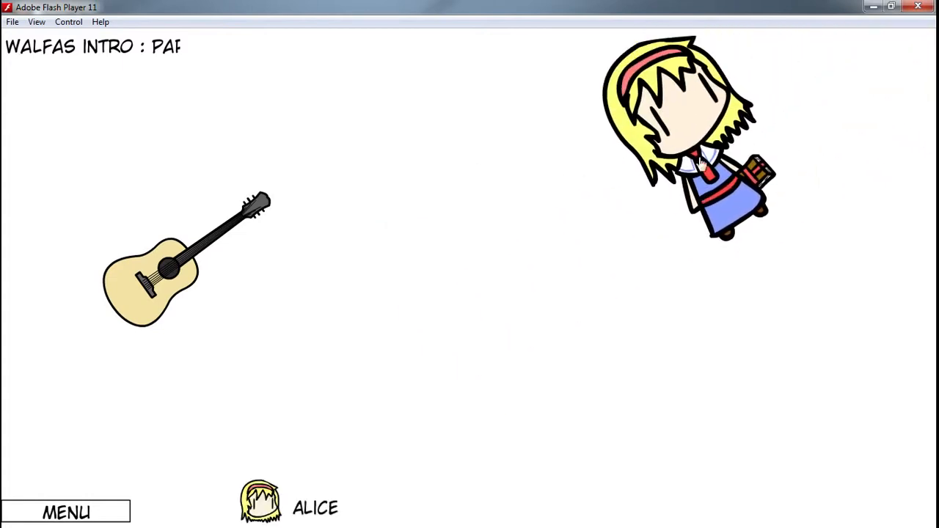
drag(754, 227, 672, 352)
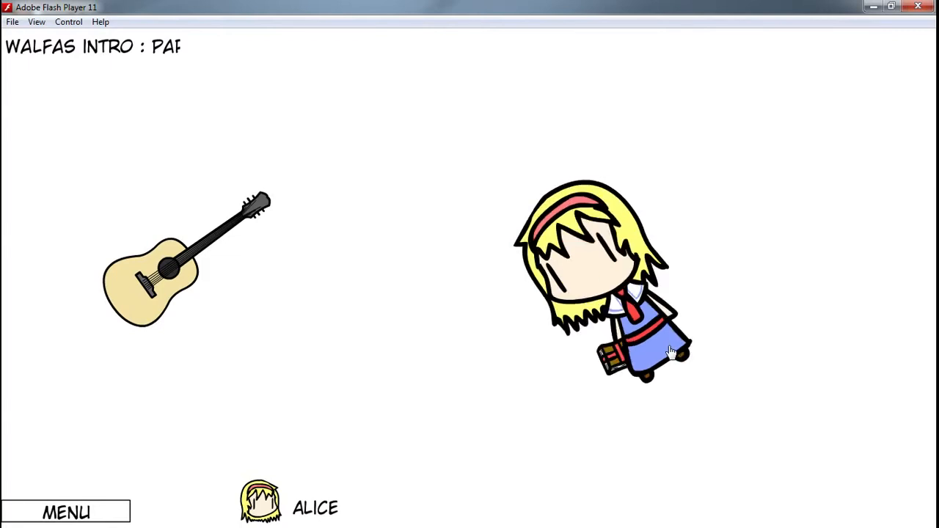
key(v)
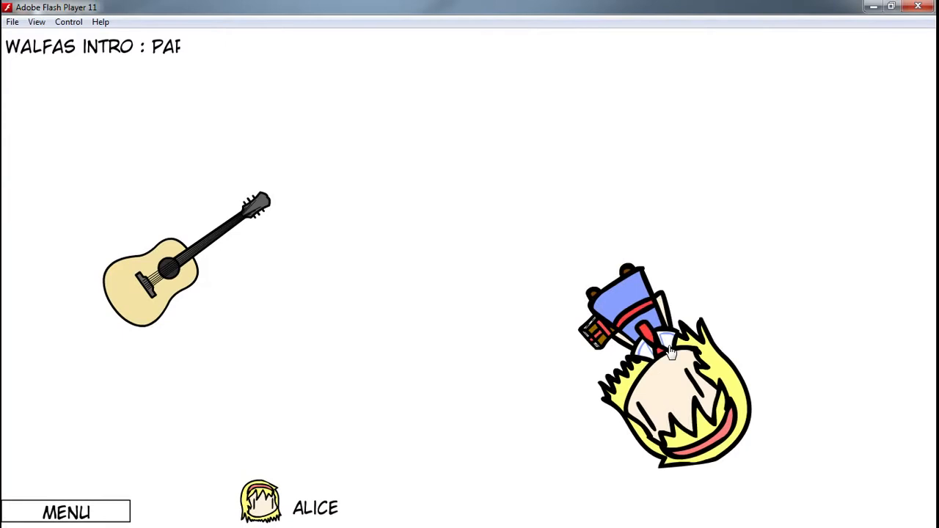
Step: Straighten the upside-down Alice near the middle of the stage and create an upright copy of her
drag(655, 324, 567, 260)
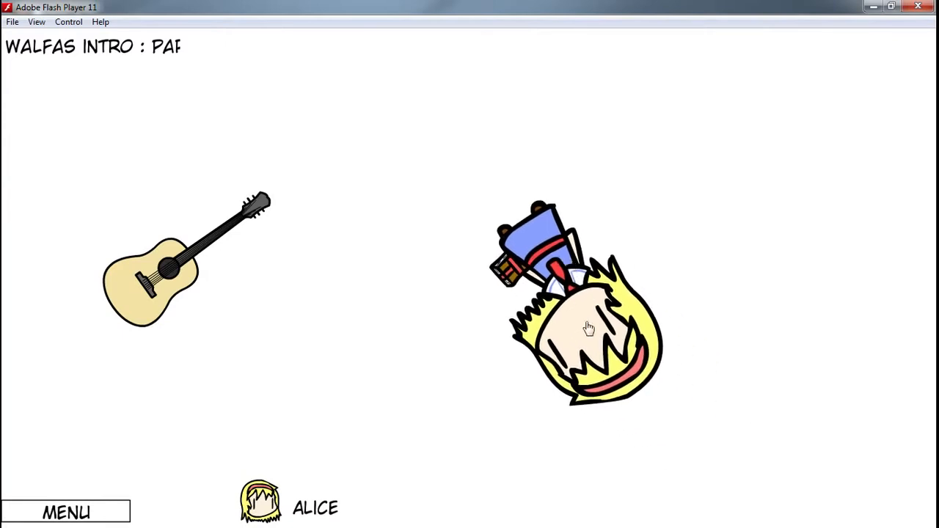
drag(589, 327, 545, 342)
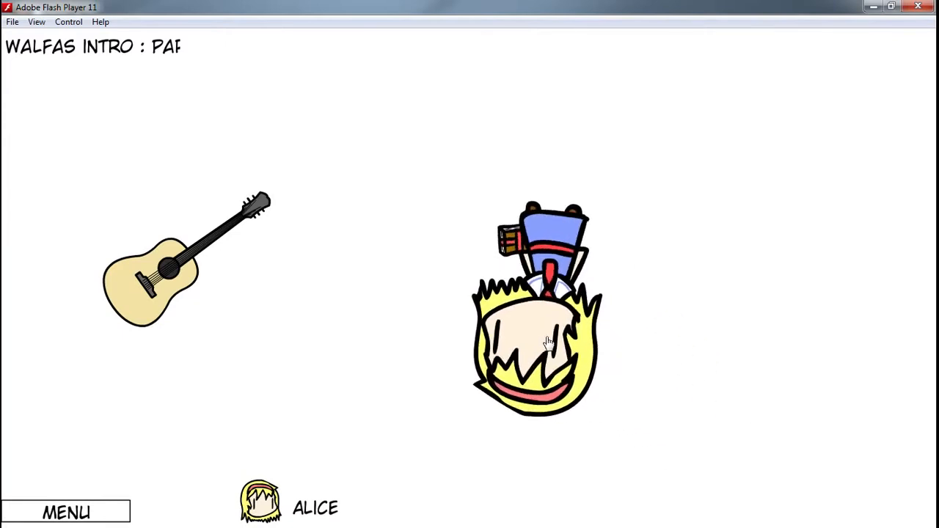
drag(566, 257, 572, 260)
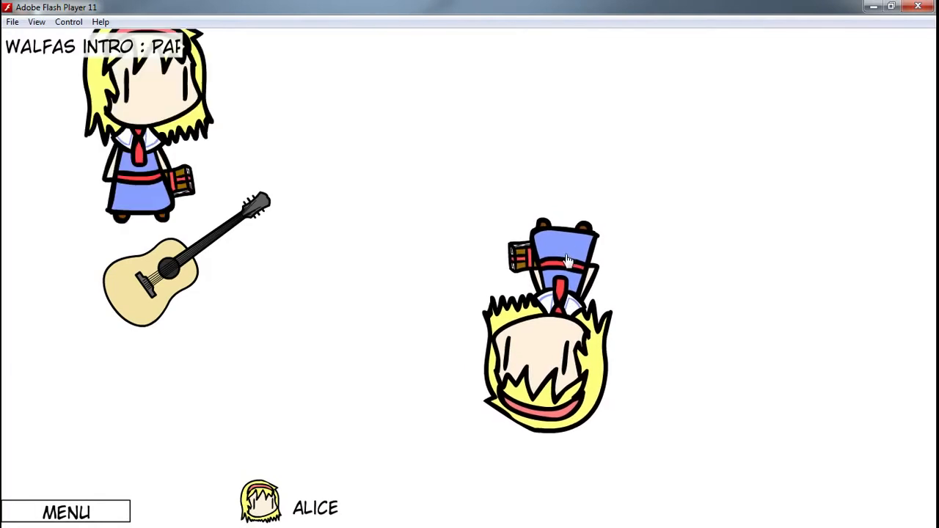
Step: Position the upright Alice directly above the upside-down one so that they stand feet to feet
drag(154, 200, 579, 199)
drag(576, 257, 588, 313)
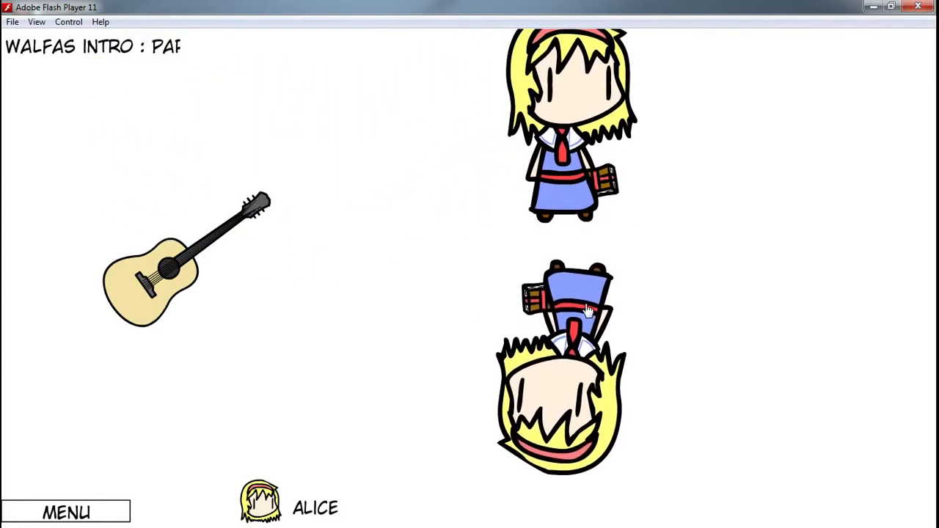
drag(560, 196, 570, 230)
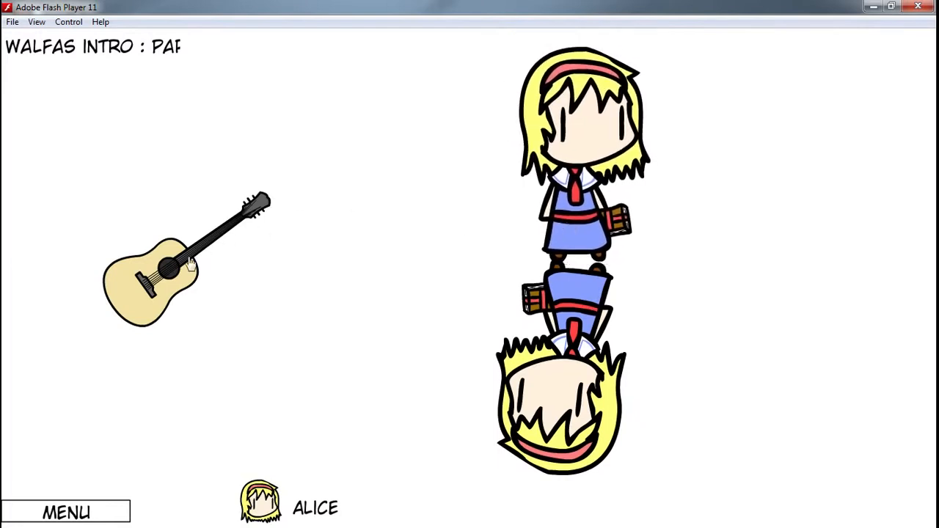
Step: Turn the guitar into a cluster and move the cluster to the left of the two Alices
drag(189, 264, 271, 313)
key(c)
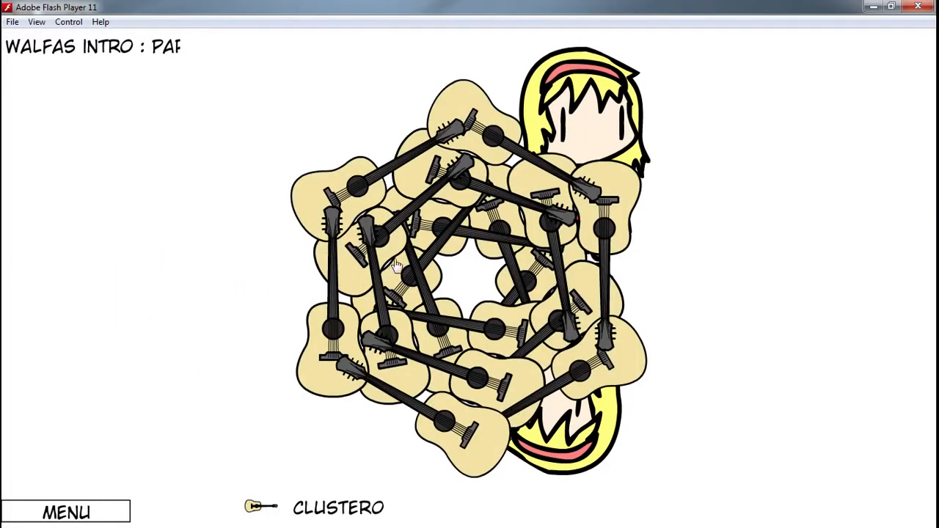
drag(396, 265, 218, 255)
Step: Shrink the guitar cluster and place it in the upper left part of the stage
key(Down)
key(Down)
key(Down)
key(Down)
key(Down)
key(Down)
key(Down)
key(Down)
key(Down)
key(Down)
key(Down)
key(Down)
key(Down)
key(Down)
key(Down)
key(Down)
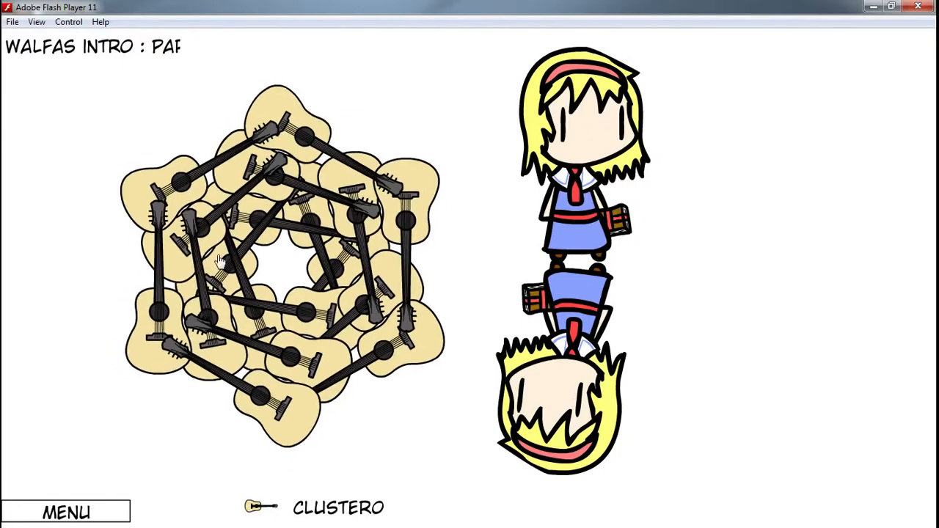
key(Up)
key(Up)
drag(263, 249, 200, 206)
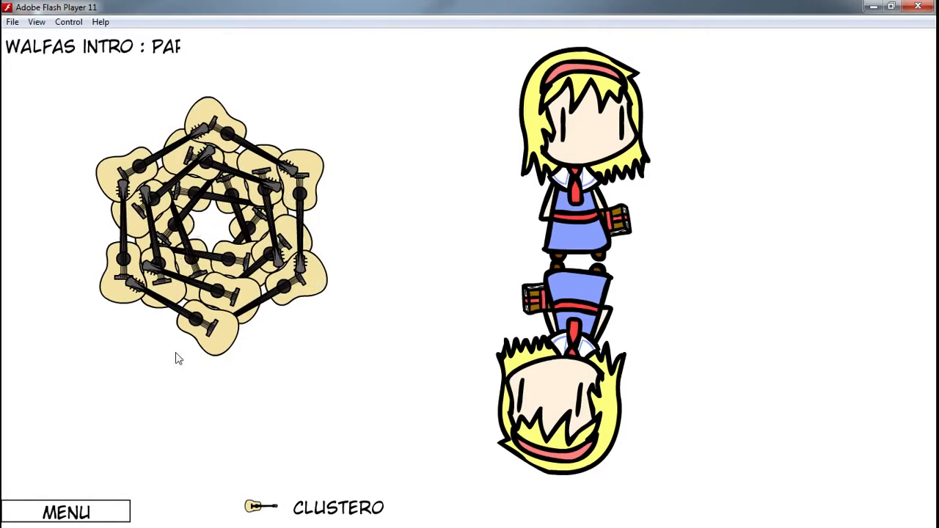
Step: Insert an anchor object and turn it into a rain of anchors
click(66, 512)
mouse_move(126, 294)
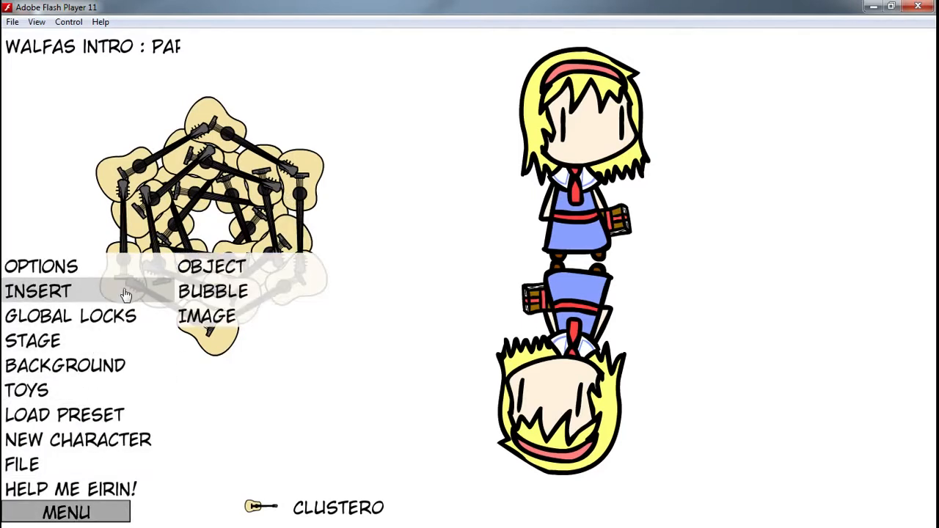
mouse_move(221, 267)
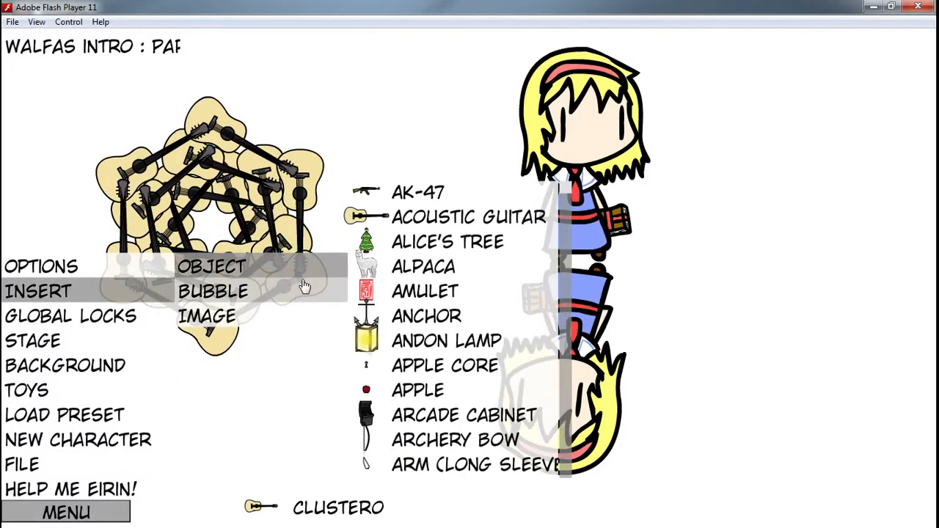
click(585, 302)
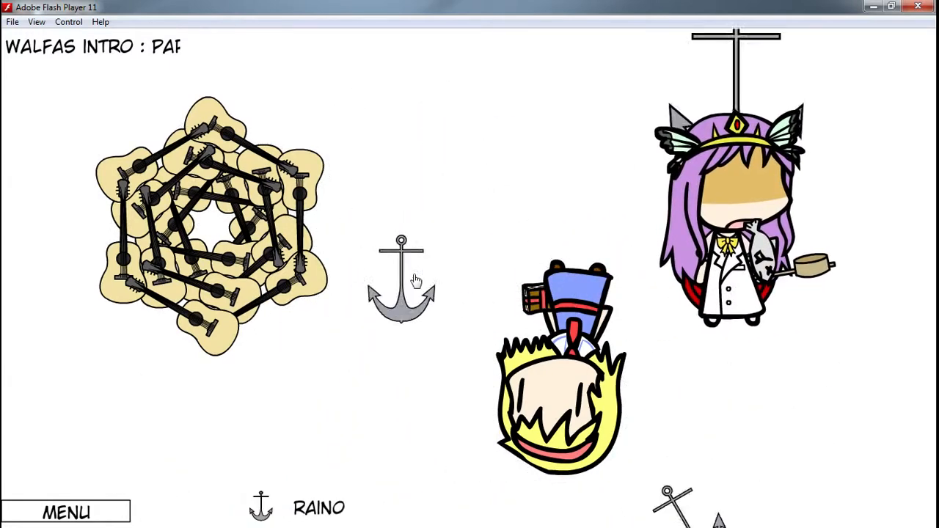
Step: Move the upside-down Alice slightly up and insert a red rectangular seal object beside her
click(100, 510)
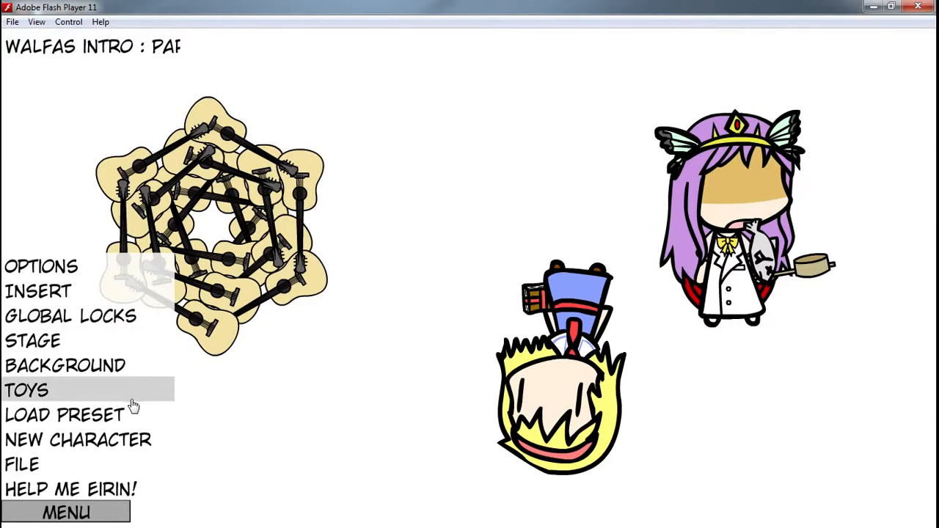
drag(577, 300, 570, 266)
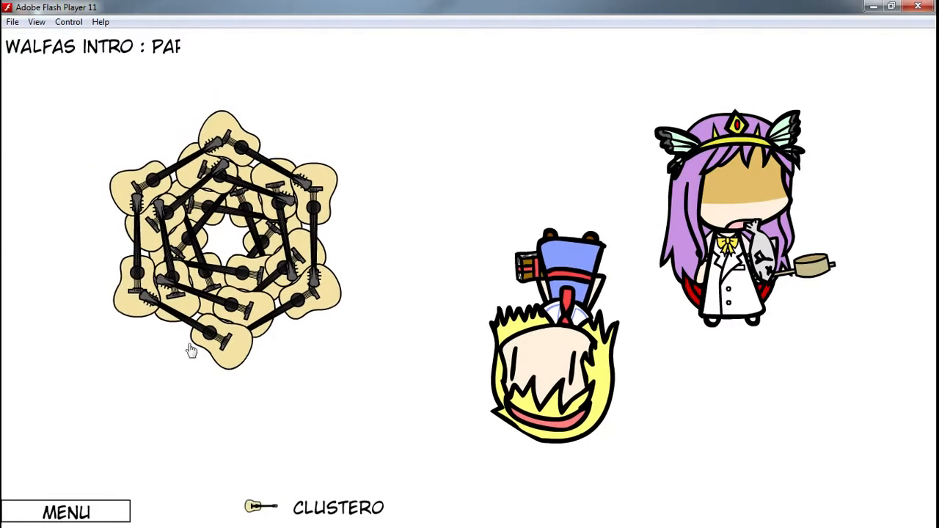
click(66, 511)
mouse_move(110, 291)
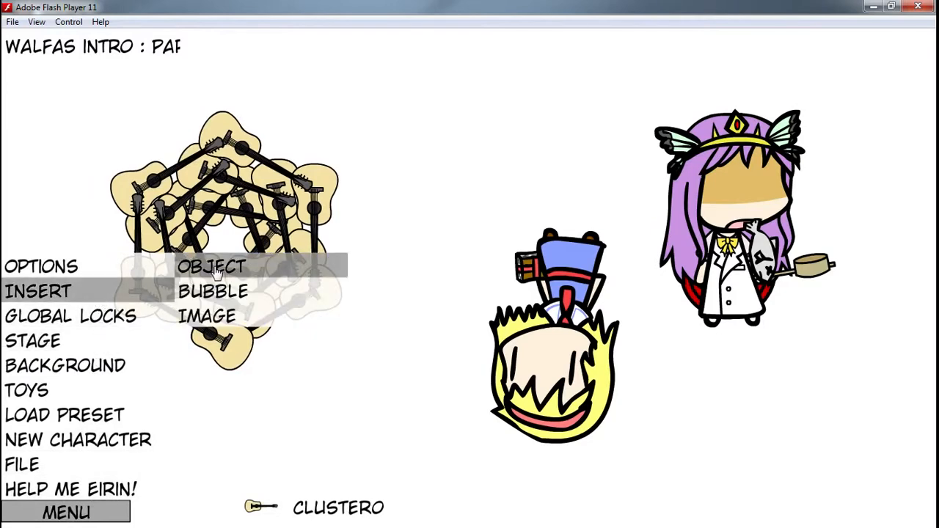
mouse_move(214, 270)
click(486, 293)
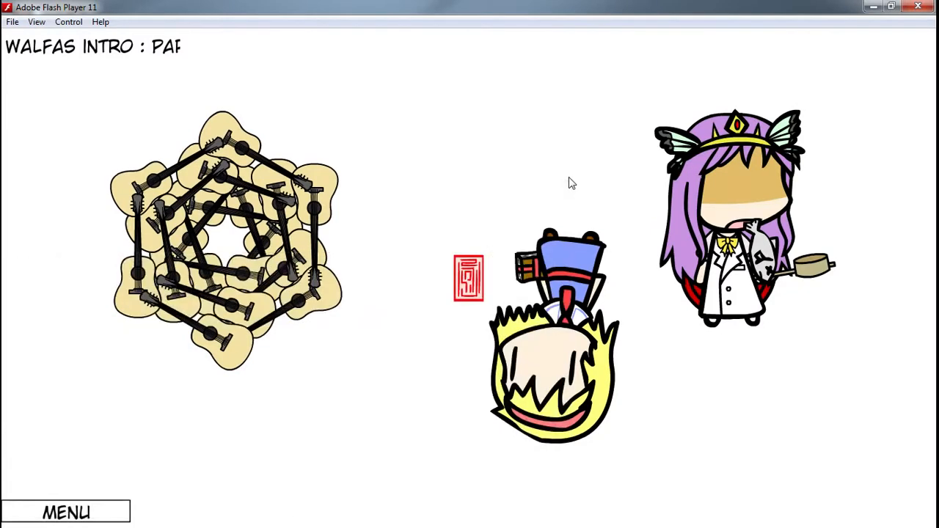
Step: Move the red seal up between the guitar cluster and Alice, and enlarge it
drag(477, 280, 467, 234)
key(c)
key(c)
key(c)
key(c)
key(c)
key(c)
key(c)
key(c)
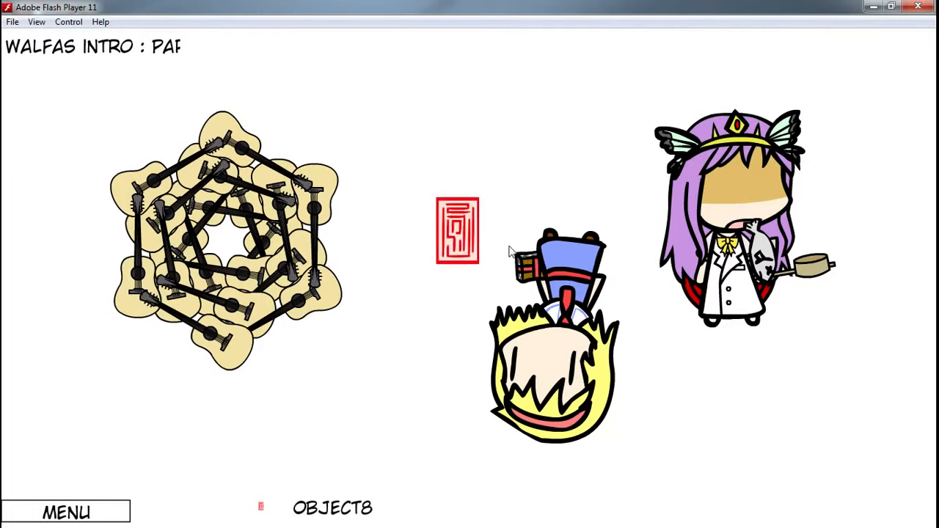
Step: Recolour the upside-down Alice's hair green with RGB code 09FF37 and reposition her between the seal and the purple-haired character
drag(556, 261, 565, 141)
key(c)
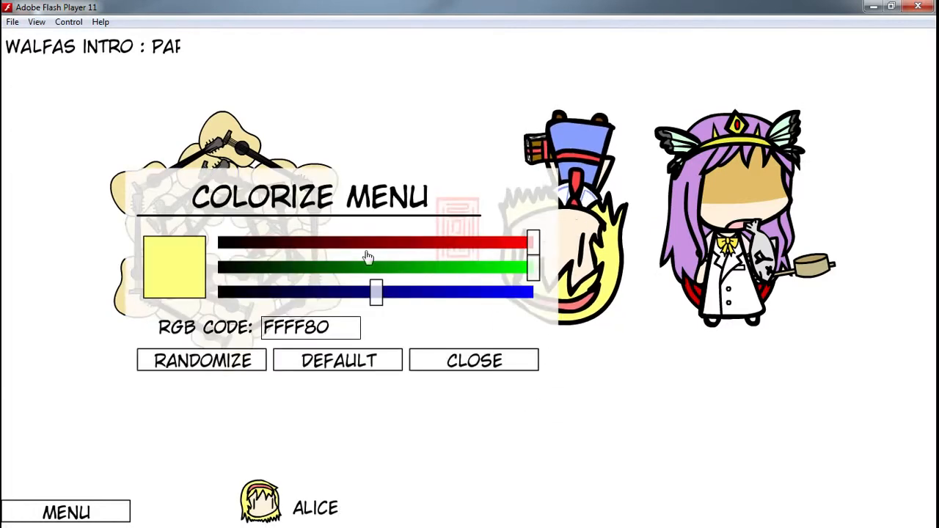
drag(538, 254, 227, 247)
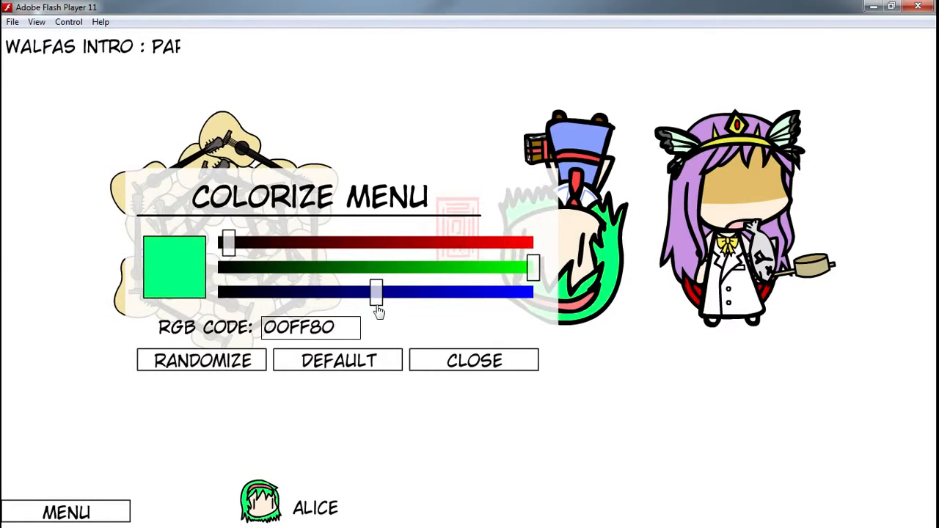
drag(381, 301, 303, 305)
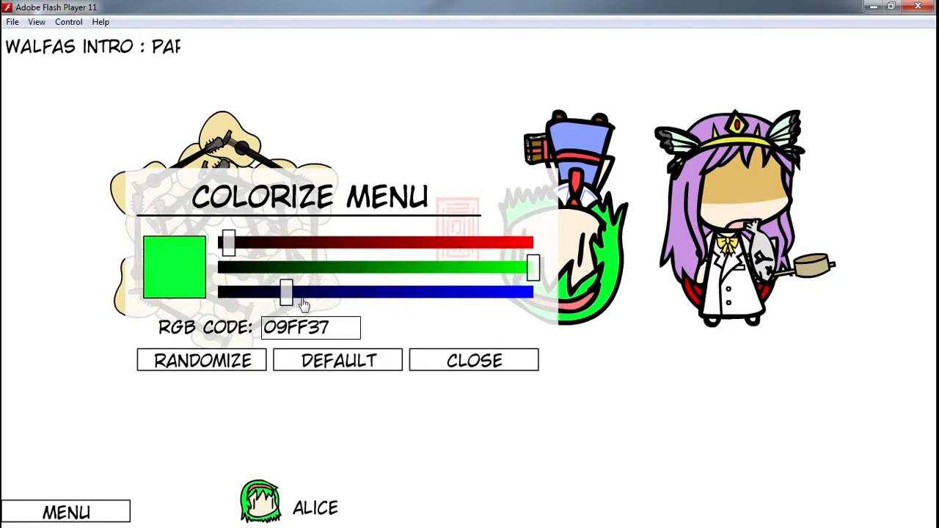
click(484, 352)
drag(569, 178, 596, 258)
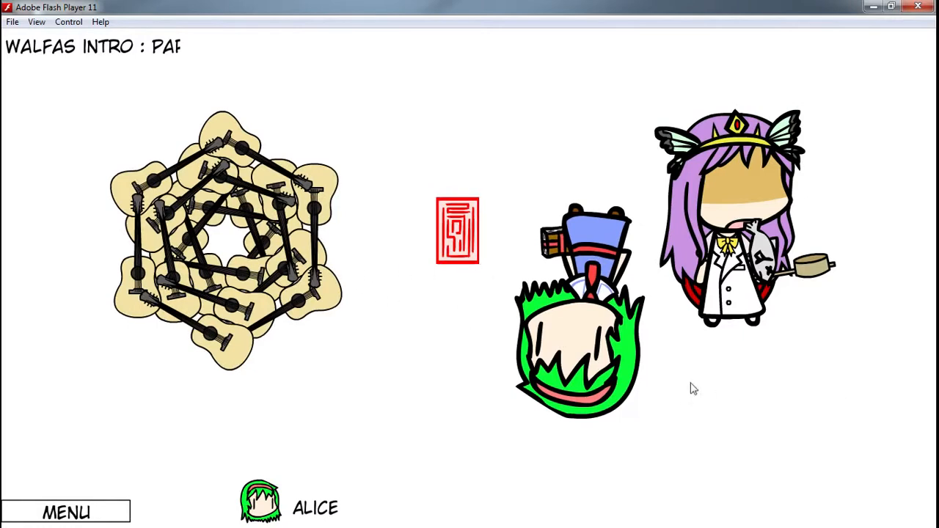
Step: Delete the guitar cluster, the red seal, Alice and the purple-haired character from the stage
drag(717, 265, 755, 251)
drag(302, 276, 288, 341)
key(Delete)
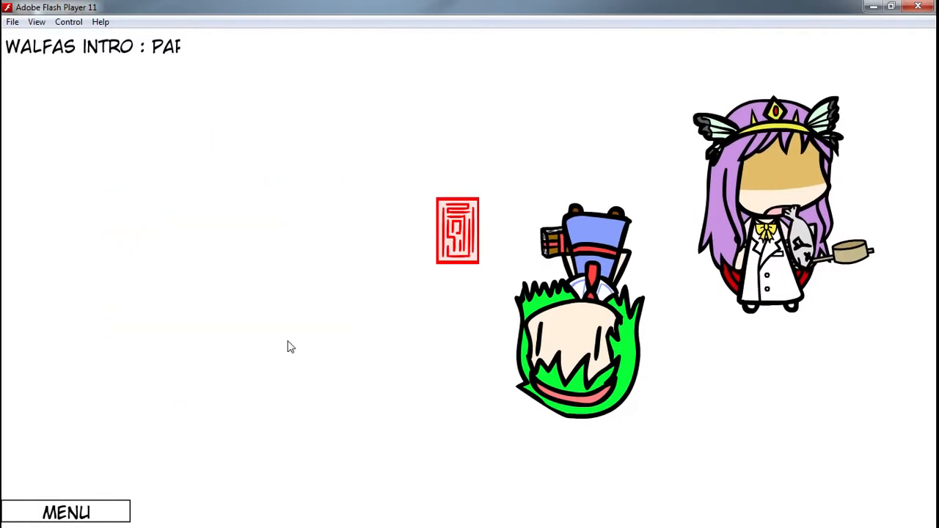
click(454, 232)
key(Delete)
click(557, 296)
key(Delete)
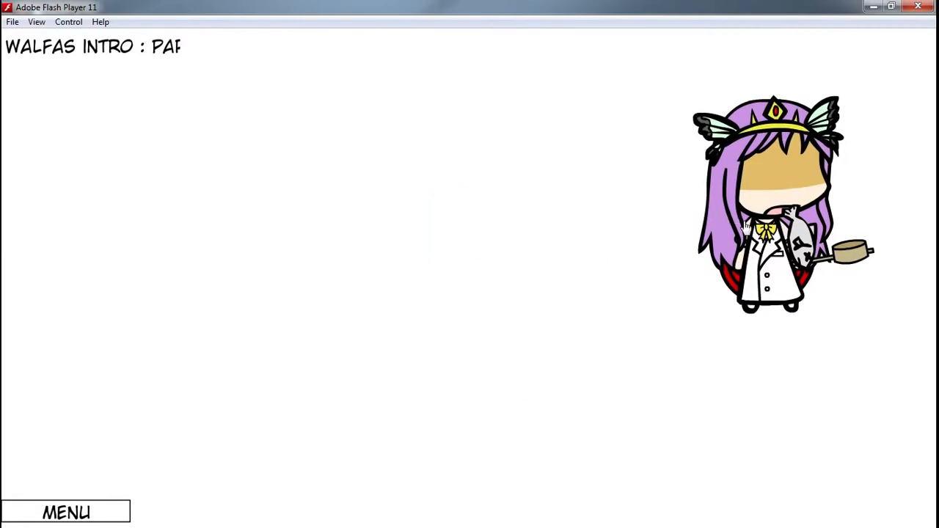
click(761, 257)
key(Delete)
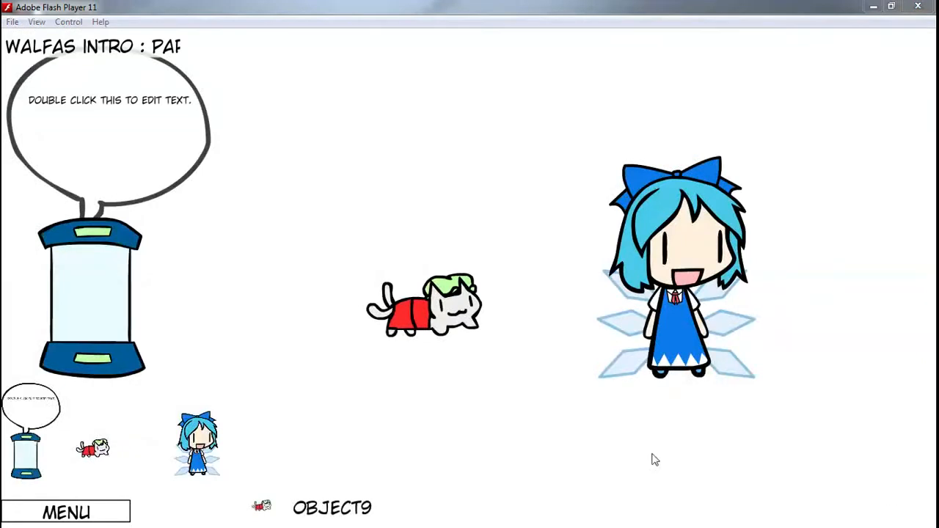
Step: Set the cat object's X position to 310, its scale to 80 and its rotation to 30
click(457, 425)
click(433, 316)
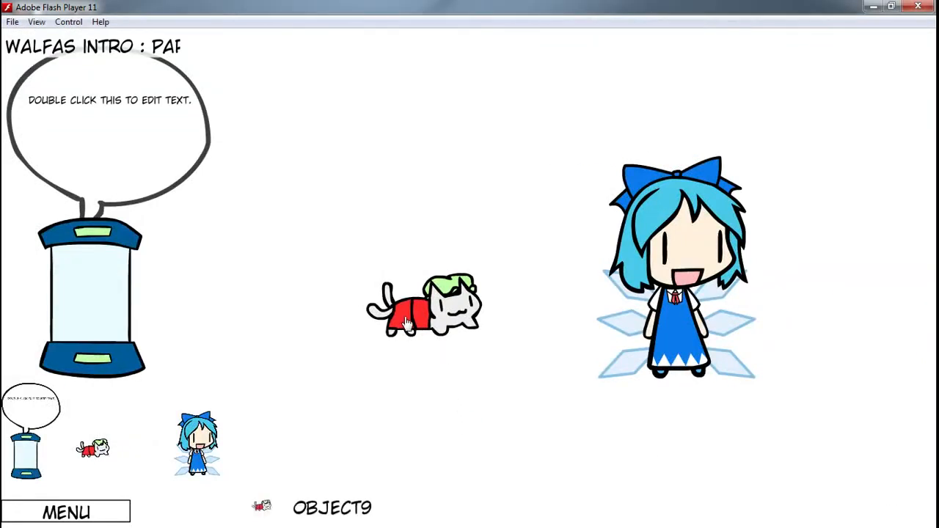
click(332, 506)
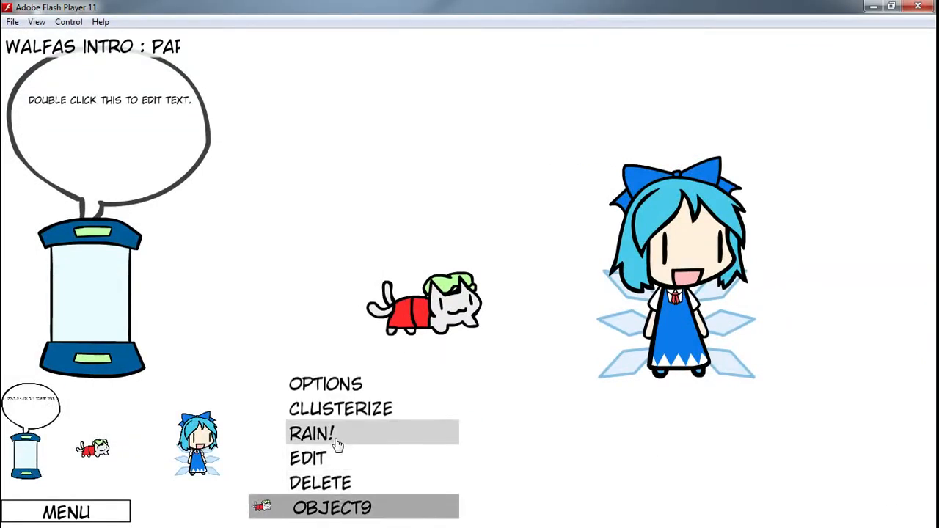
click(339, 390)
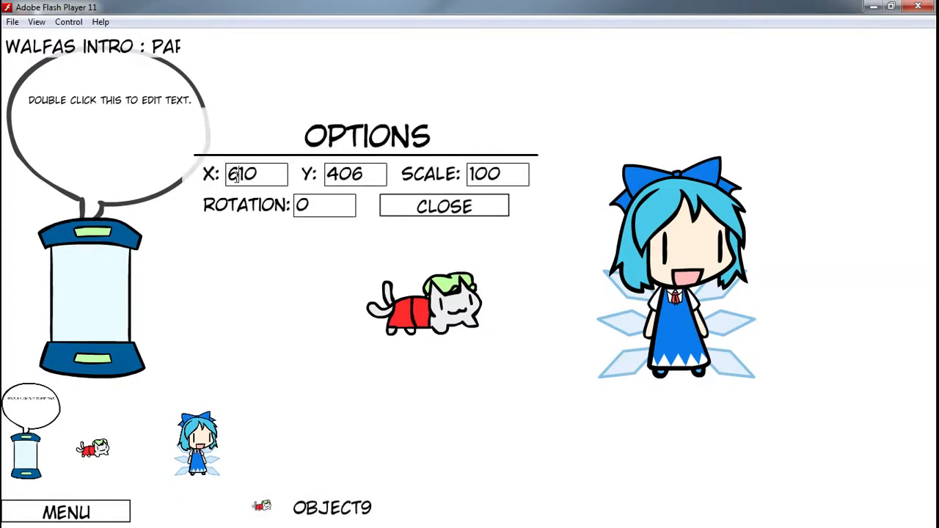
click(328, 205)
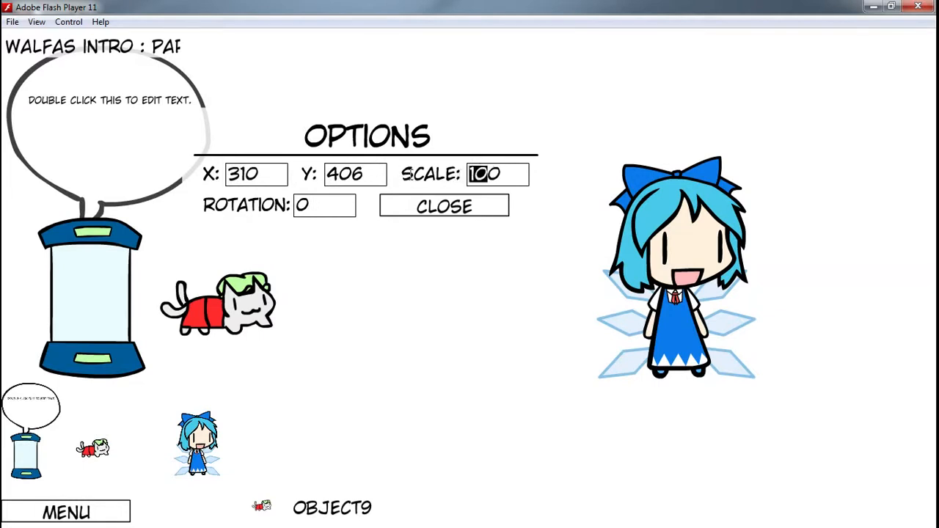
text(80)
click(299, 206)
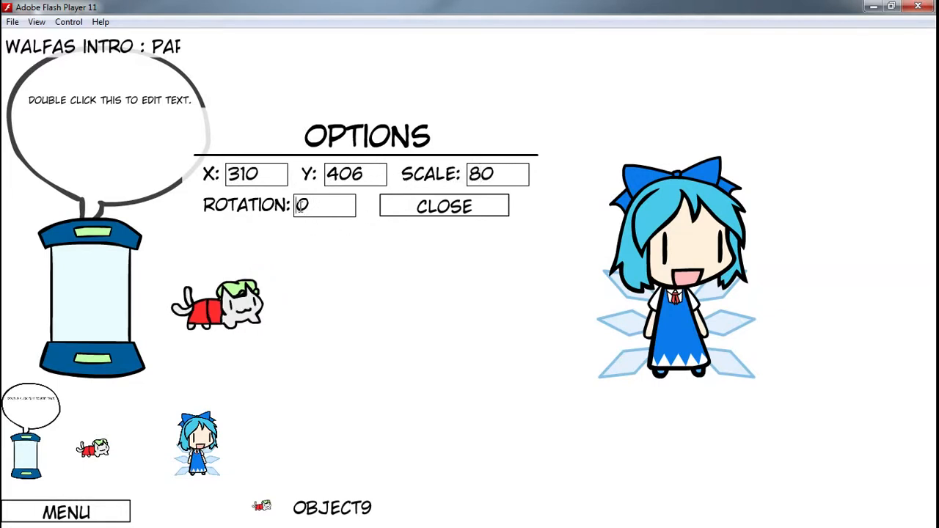
click(377, 179)
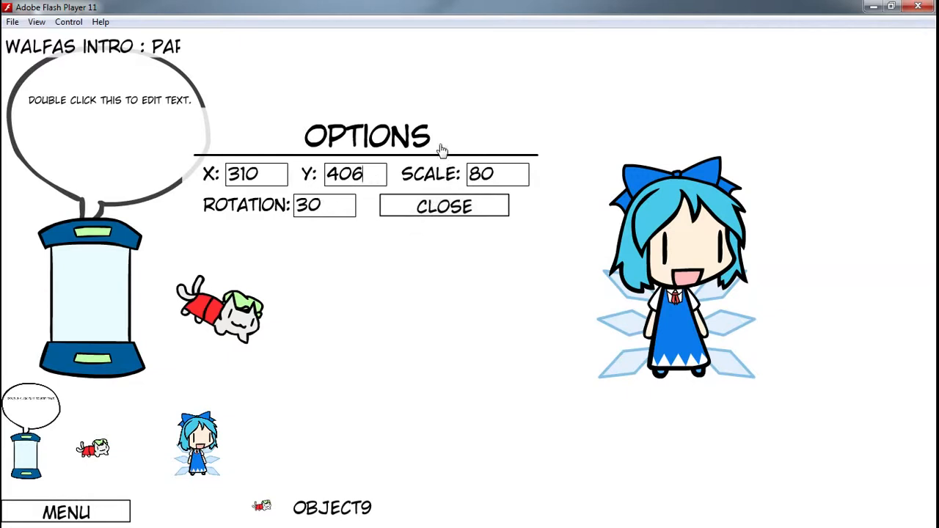
drag(442, 150, 511, 135)
click(514, 195)
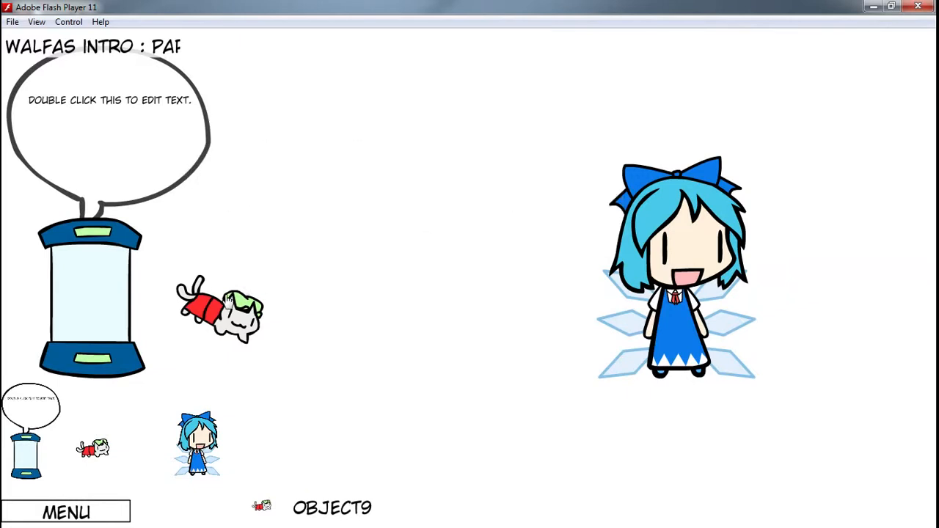
Step: Move the cat object towards the upper middle of the stage and clusterize it, shifting the cluster away from Cirno
drag(217, 315, 423, 193)
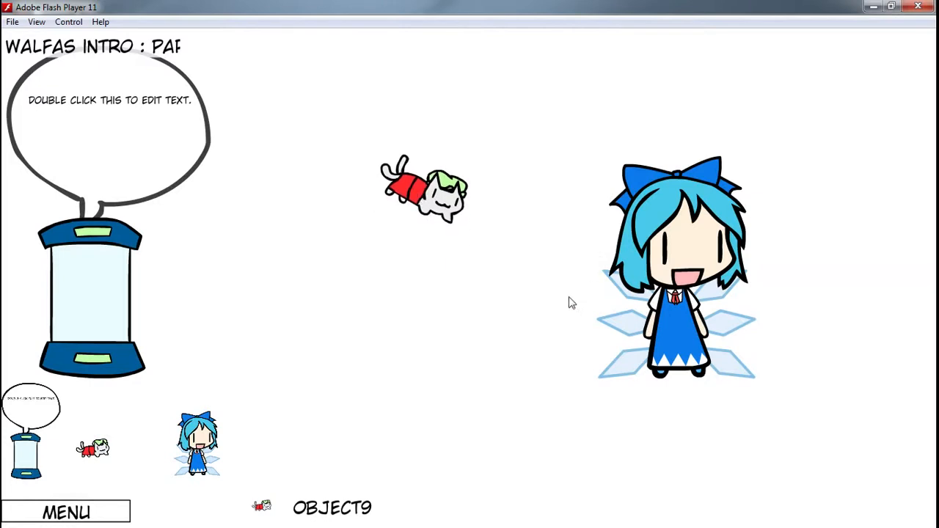
click(319, 511)
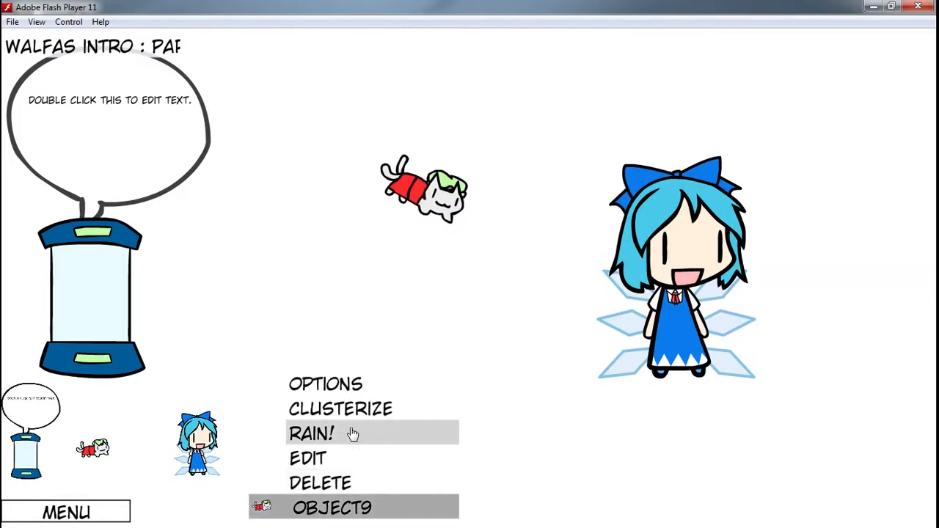
click(360, 411)
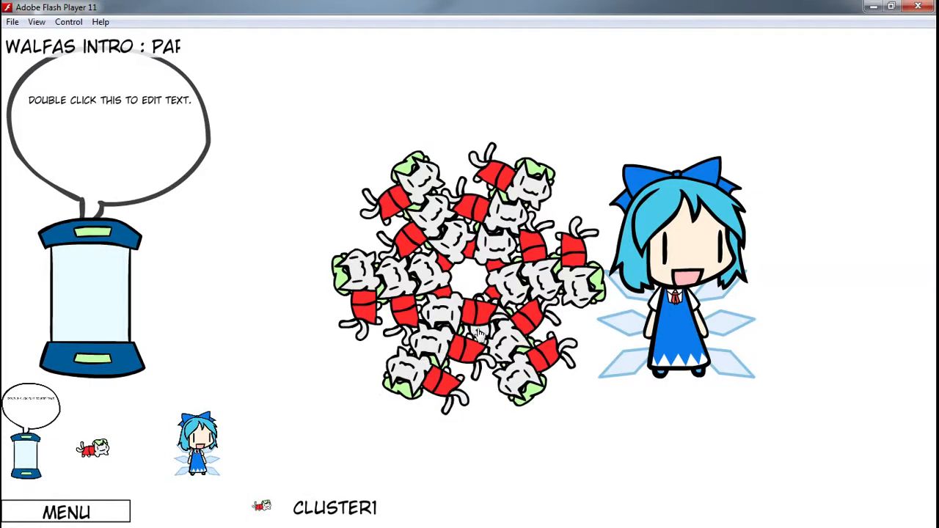
drag(478, 334, 445, 325)
Step: Delete the cat cluster and insert a new Chen object
click(317, 497)
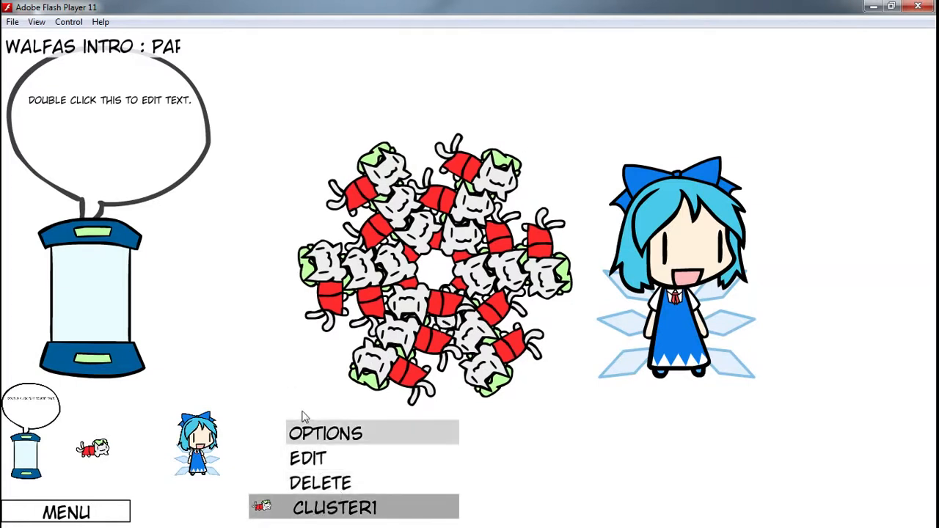
click(323, 482)
click(66, 512)
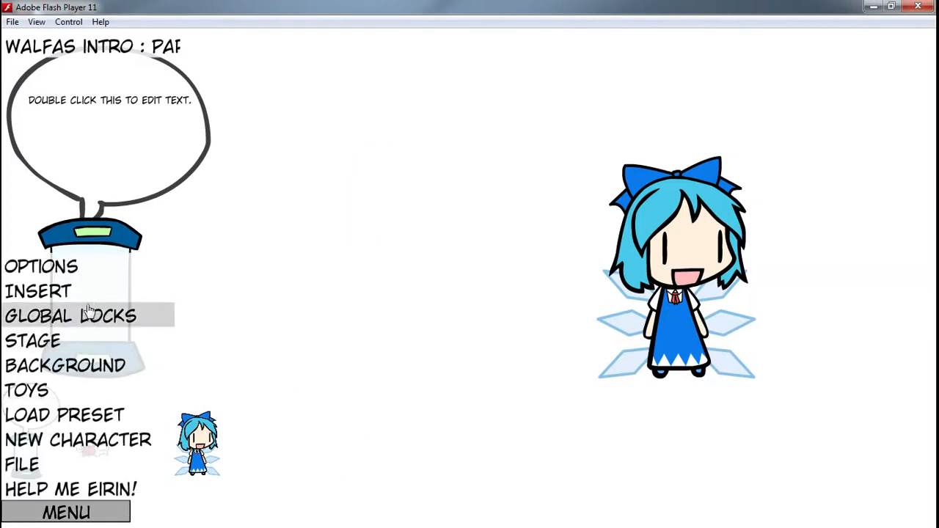
click(44, 291)
click(243, 267)
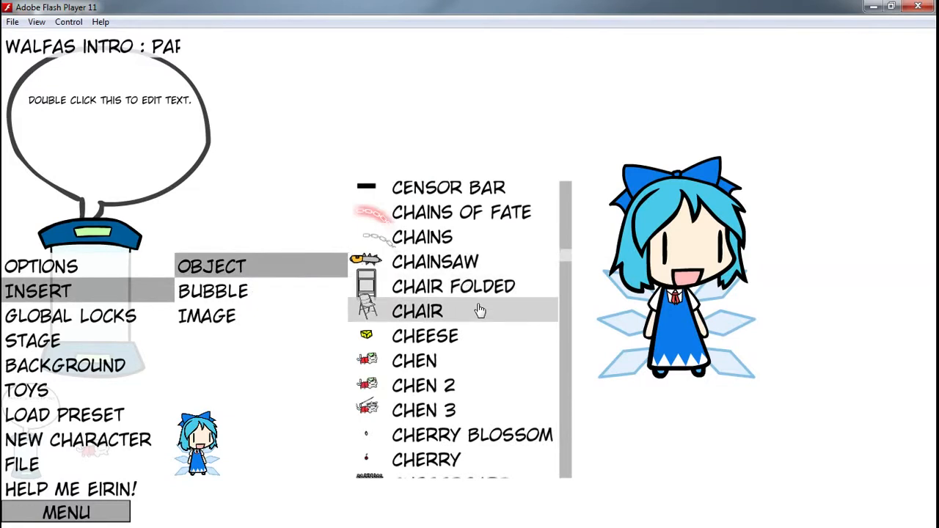
click(506, 360)
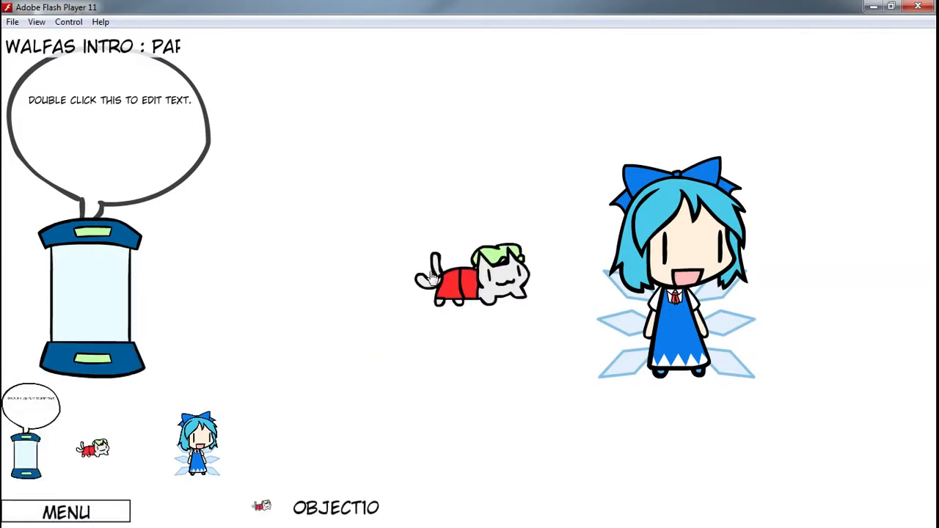
Step: Flip the new Chen object horizontally and vertically
click(357, 506)
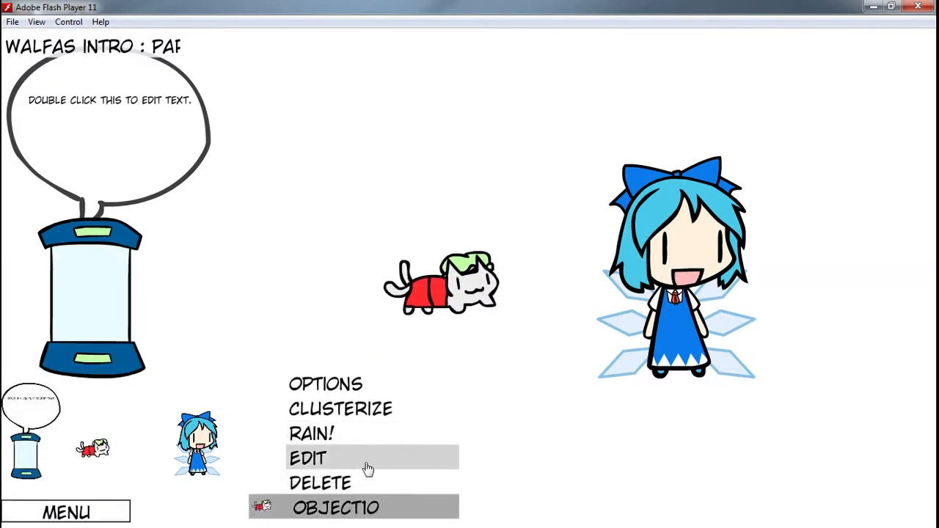
click(368, 468)
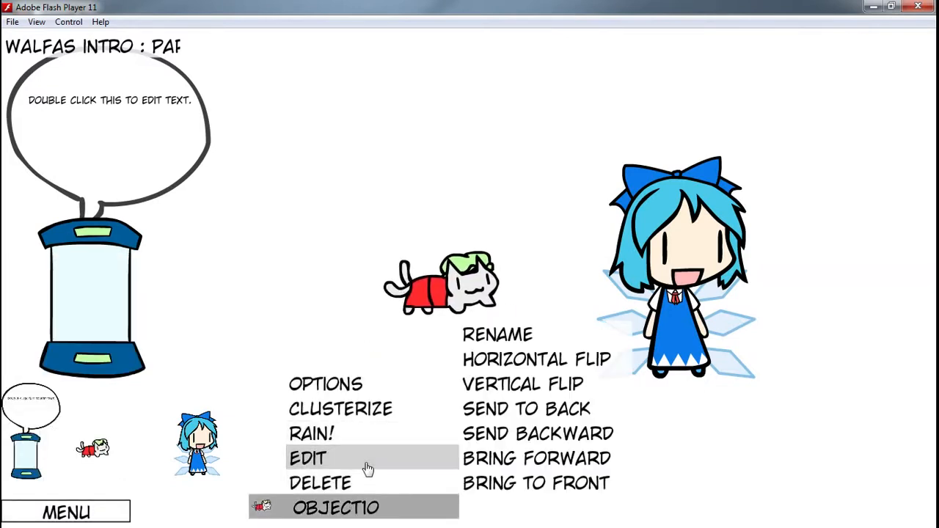
click(565, 364)
click(557, 383)
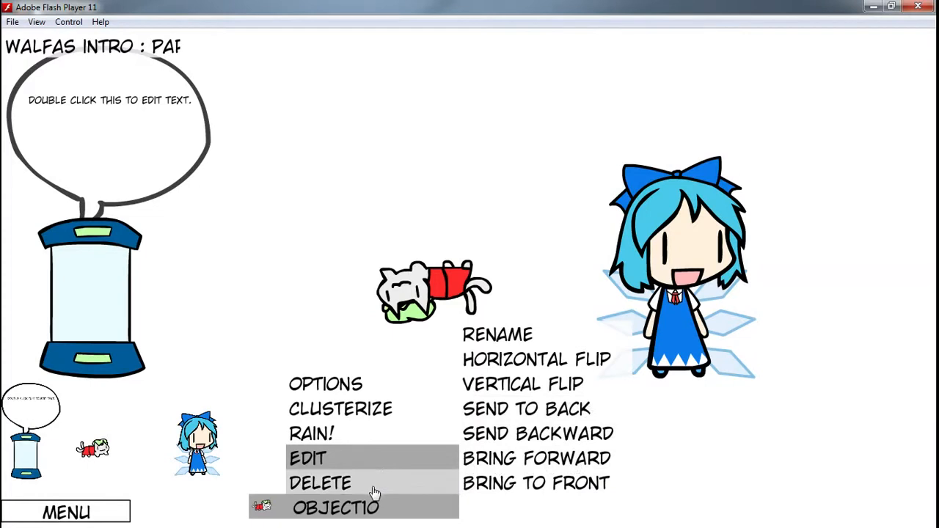
click(334, 258)
Step: Move Cirno next to the flipped cat and recolour her hair violet by reducing the green component to its minimum
drag(686, 352, 559, 343)
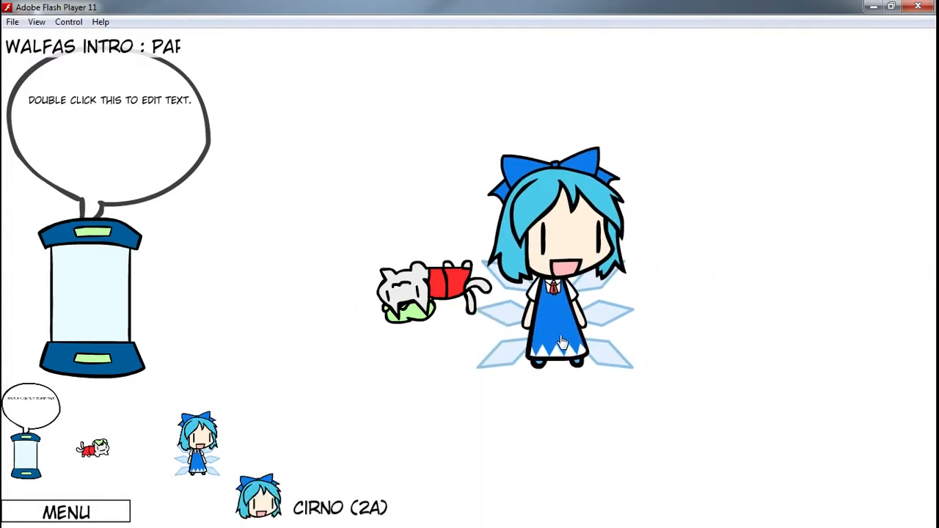
click(381, 513)
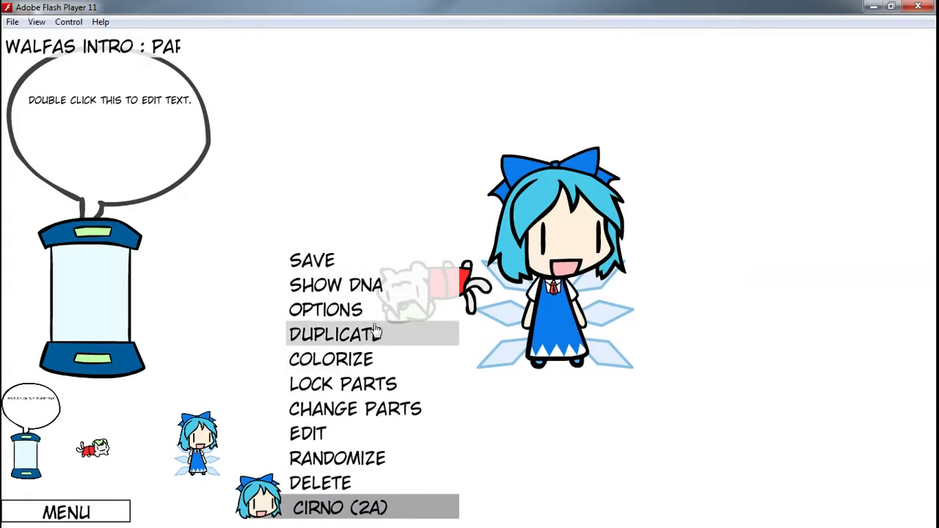
click(378, 359)
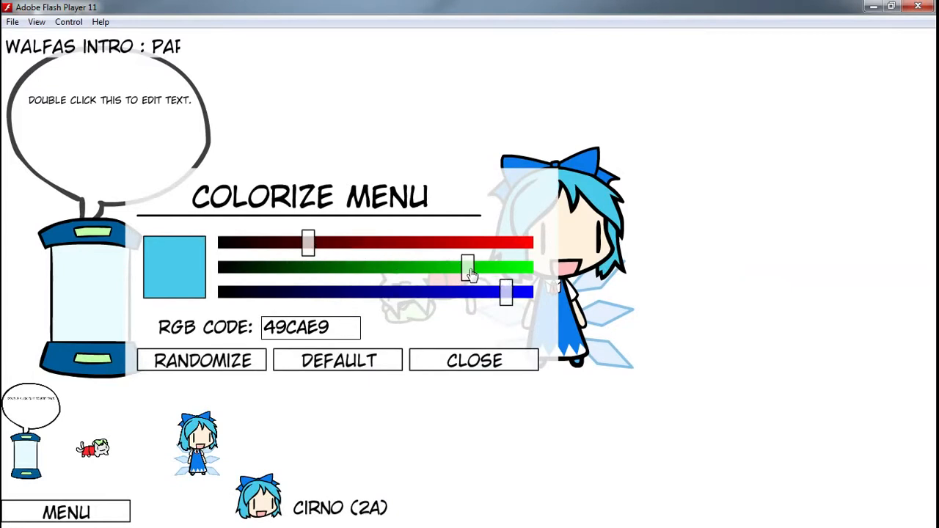
drag(469, 273, 220, 271)
click(514, 361)
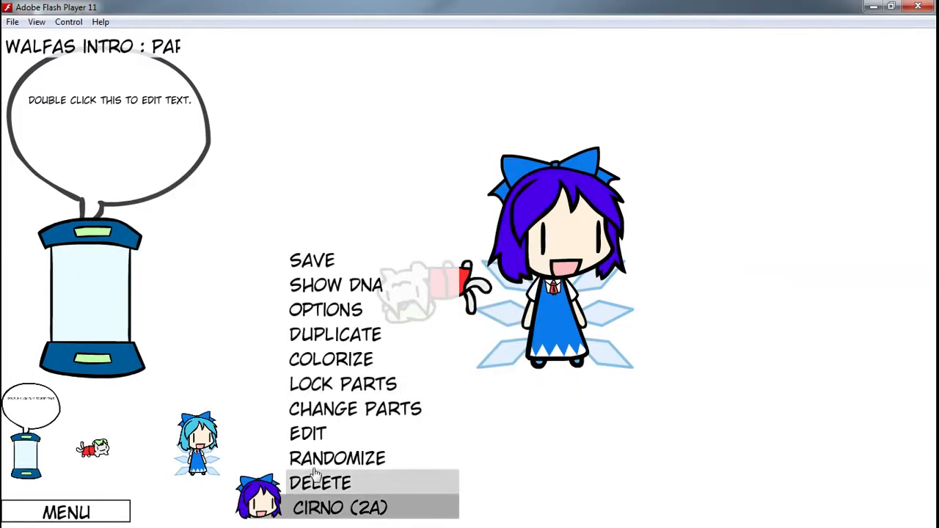
Step: Duplicate Cirno and place the copy between the speech bubble and the cat
click(381, 381)
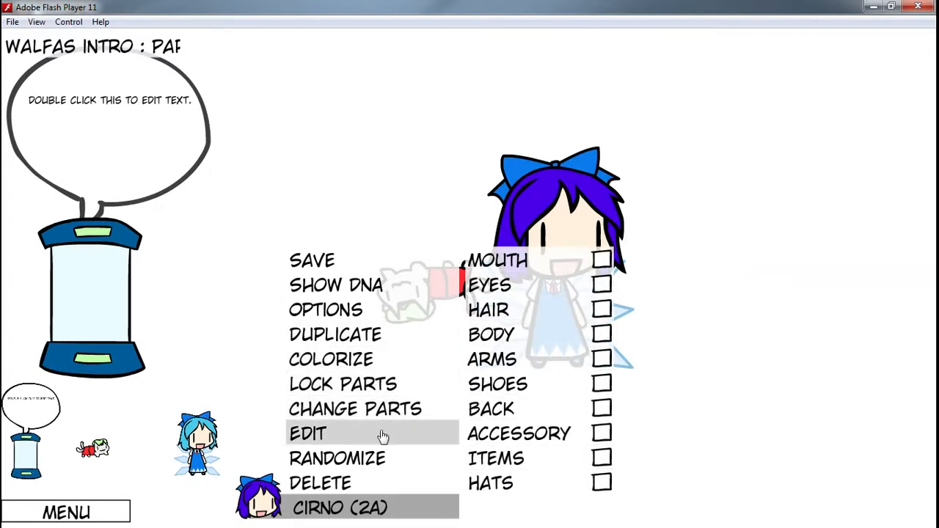
click(388, 342)
drag(147, 283, 311, 279)
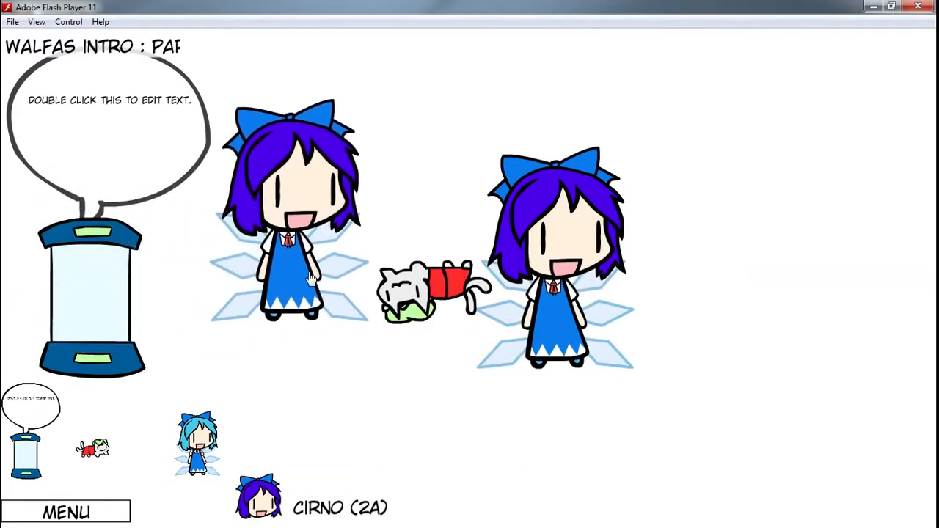
Step: Delete the Cirno copy between the speech bubble and the cat, and change the remaining Cirno's mouth
key(Delete)
click(555, 352)
click(383, 506)
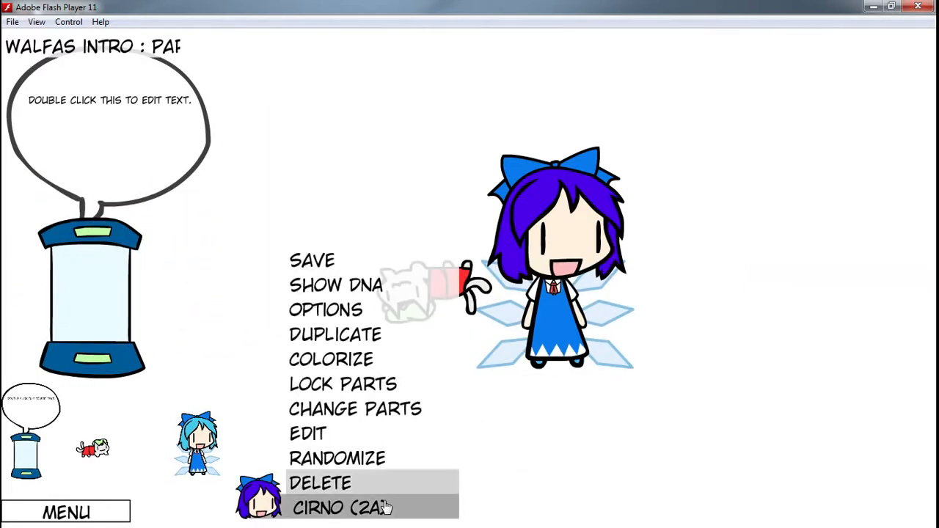
click(413, 421)
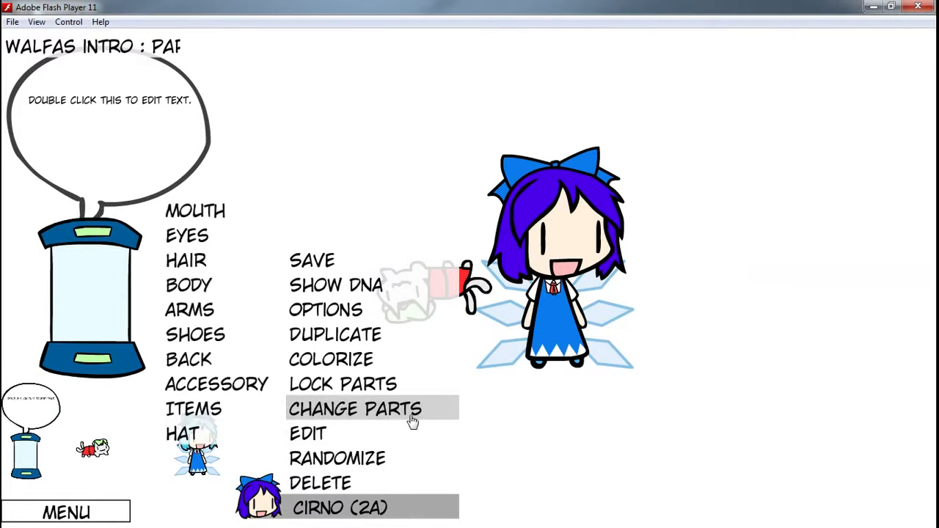
click(195, 211)
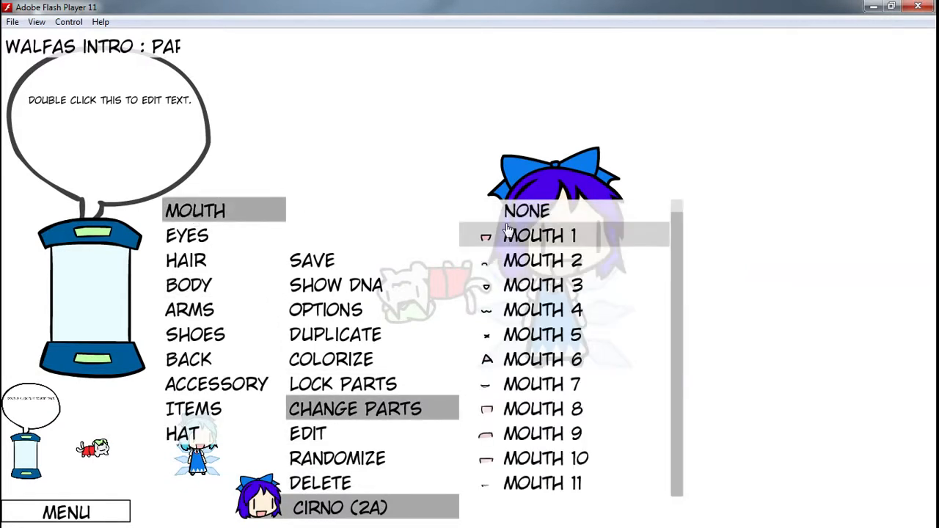
Step: Give the violet-haired Cirno a red outfit with pink sleeves, a Pink Cape on her back and Glasses
click(245, 283)
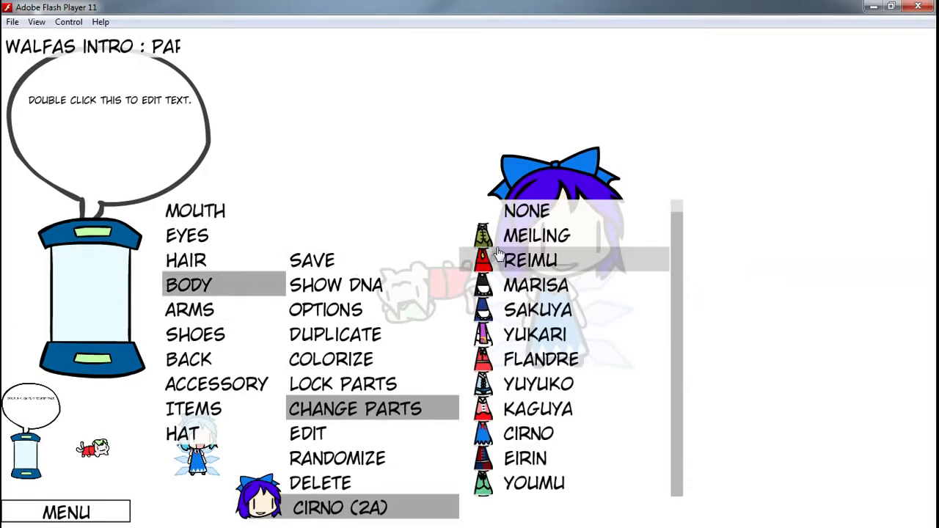
click(220, 309)
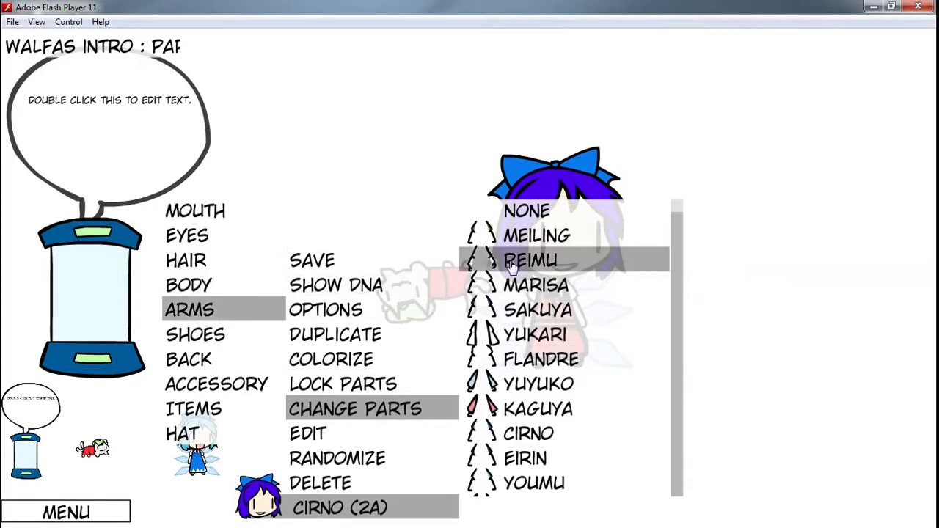
click(209, 359)
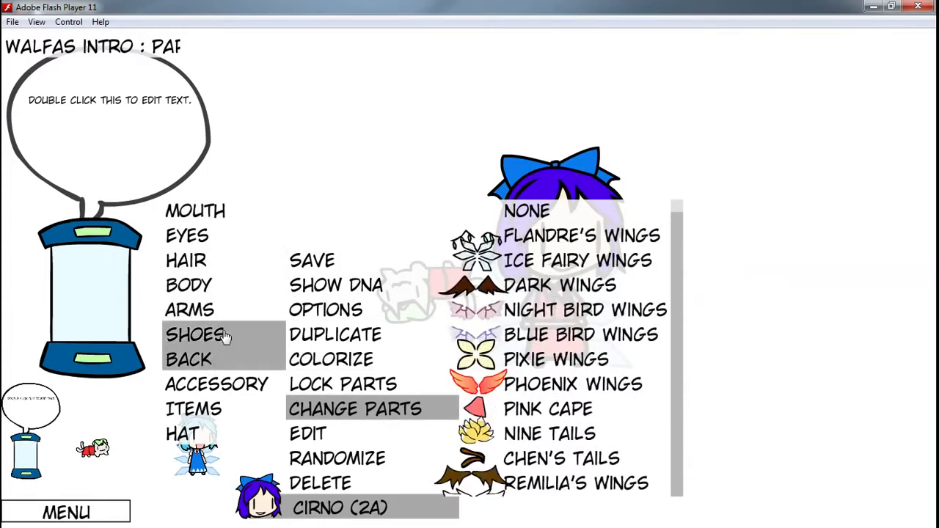
click(262, 385)
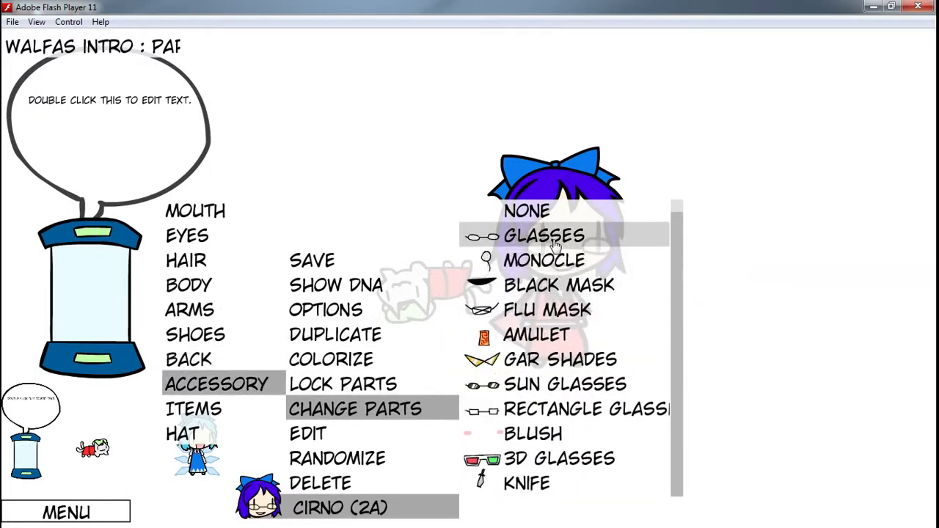
click(242, 286)
click(242, 309)
click(241, 288)
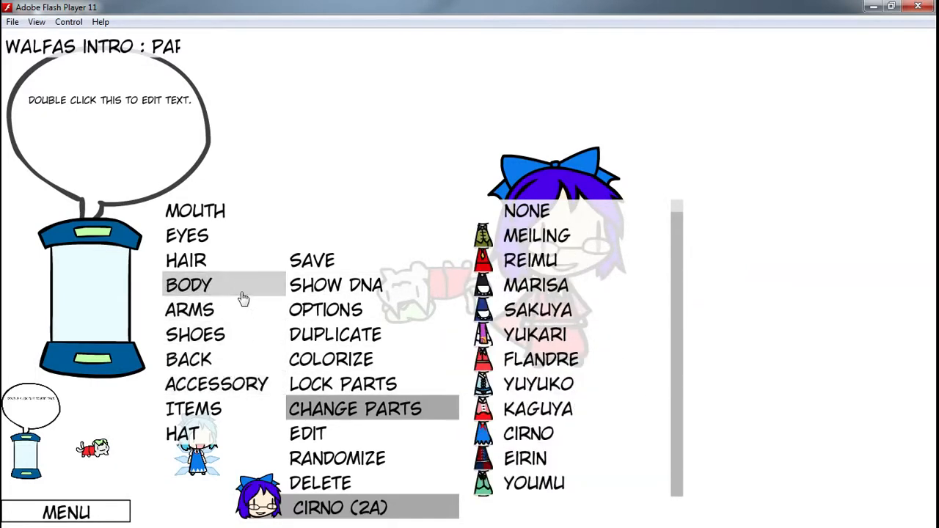
click(240, 259)
click(710, 173)
Step: Reposition the restyled Cirno to the right of the cat and give her the Meat item to hold
drag(560, 340, 744, 259)
click(339, 508)
click(389, 409)
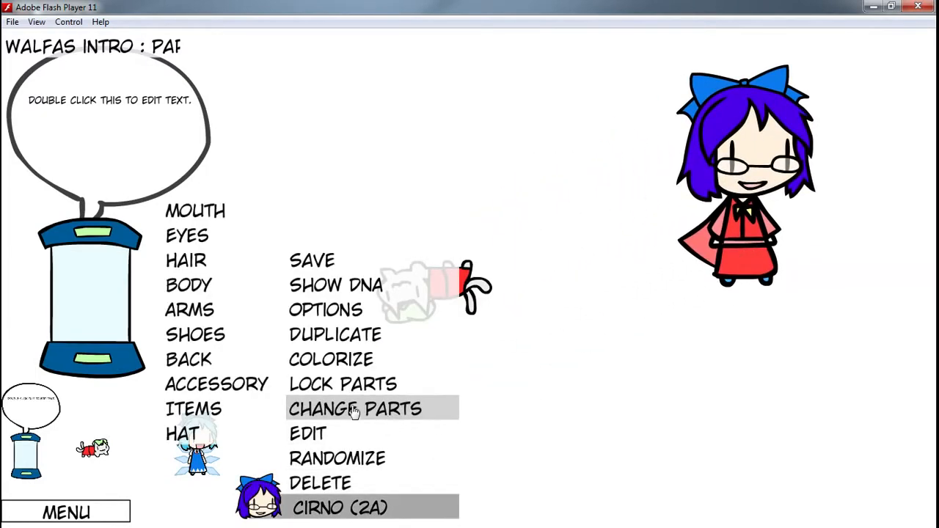
click(201, 344)
click(172, 408)
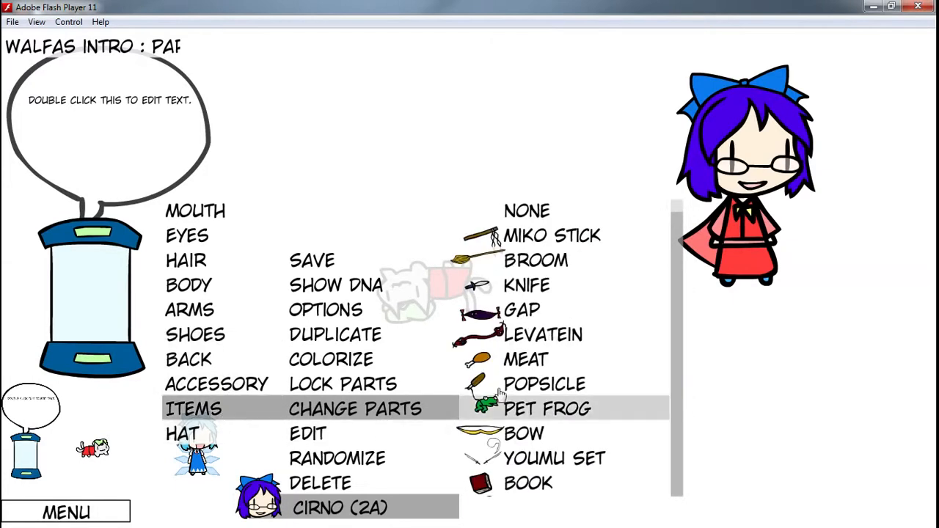
click(557, 363)
click(794, 381)
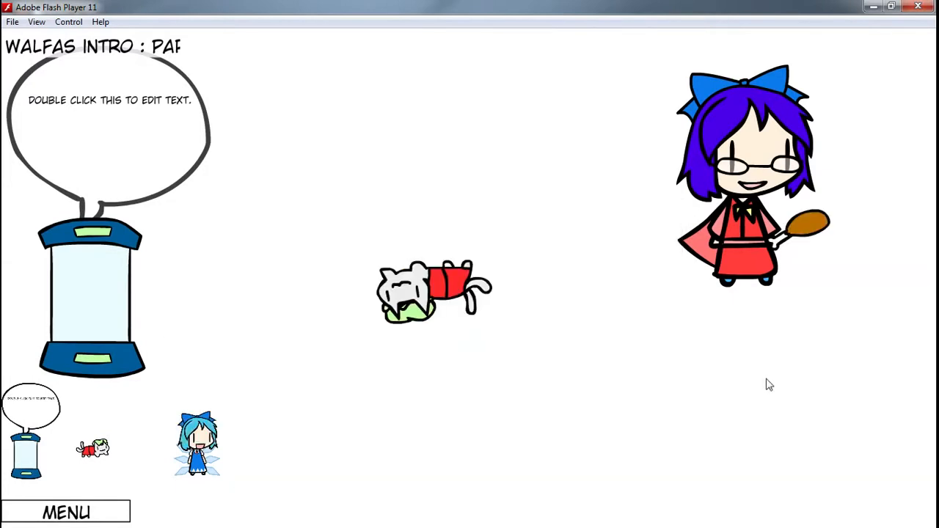
drag(746, 285, 652, 332)
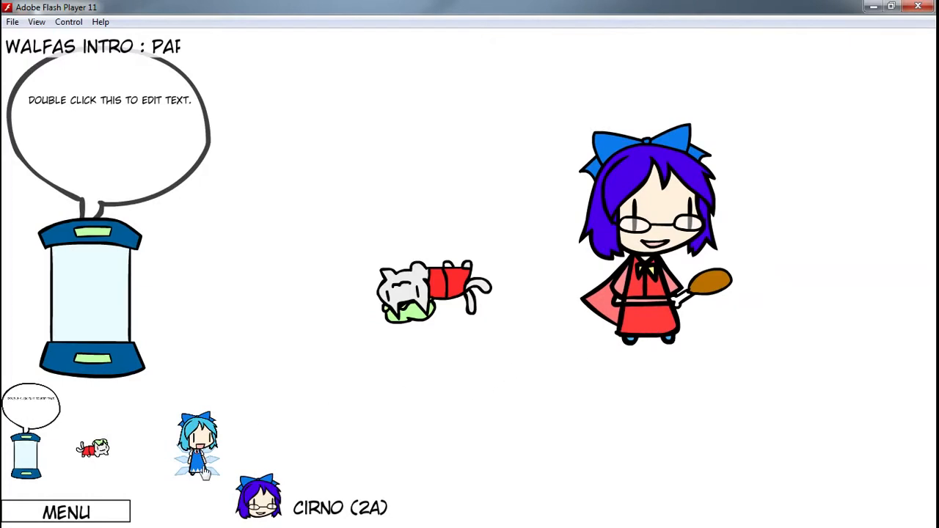
Step: Delete the restyled Cirno, load a fresh Cirno (2A) preset and place it, reduced in size, to the right of the cat
key(Delete)
click(122, 509)
click(121, 418)
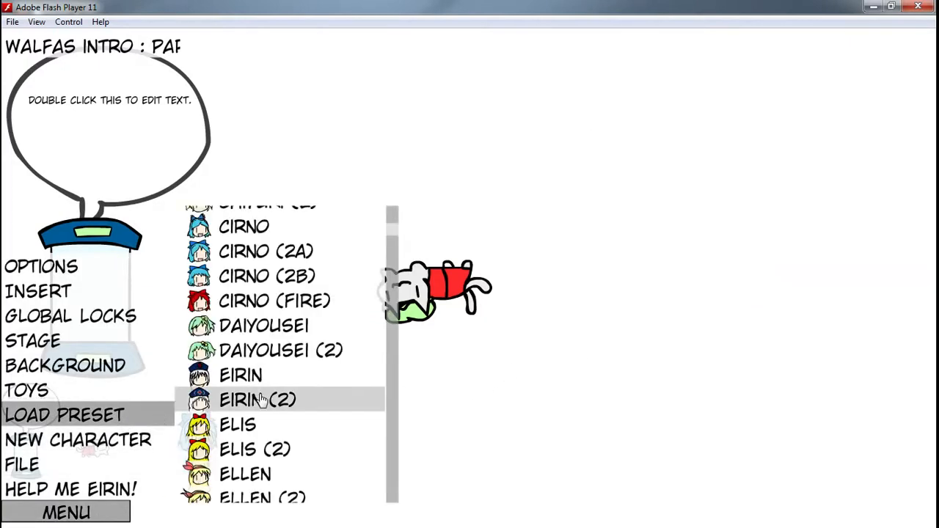
click(249, 276)
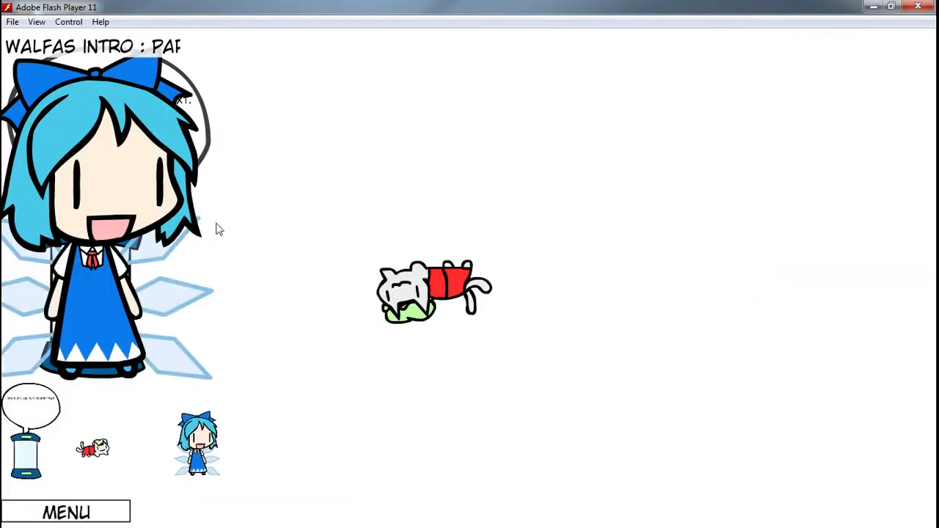
drag(98, 299, 601, 336)
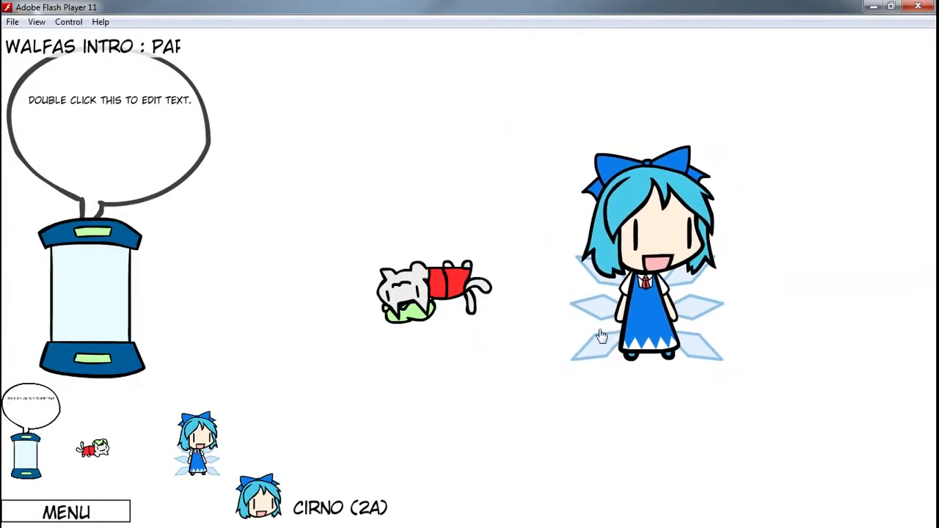
Step: Change the new Cirno's mouth to a small open frown
click(358, 514)
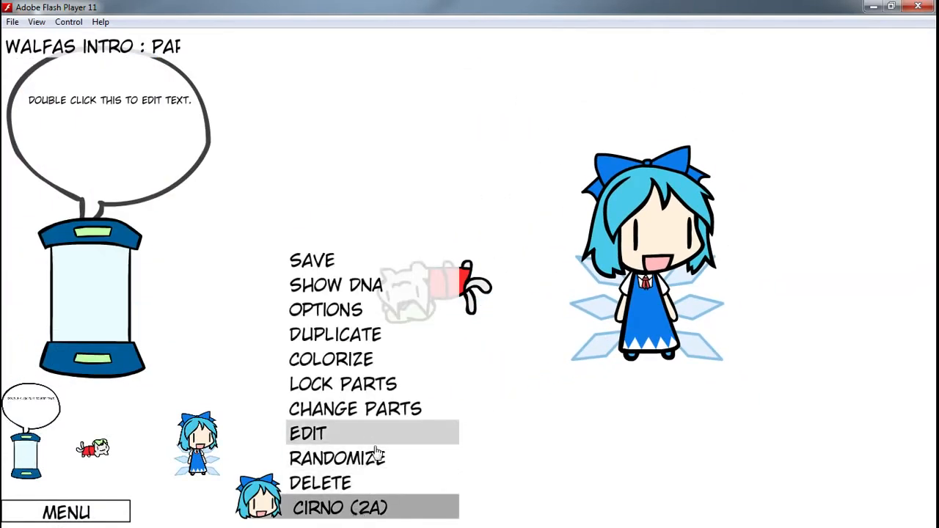
click(385, 409)
click(236, 218)
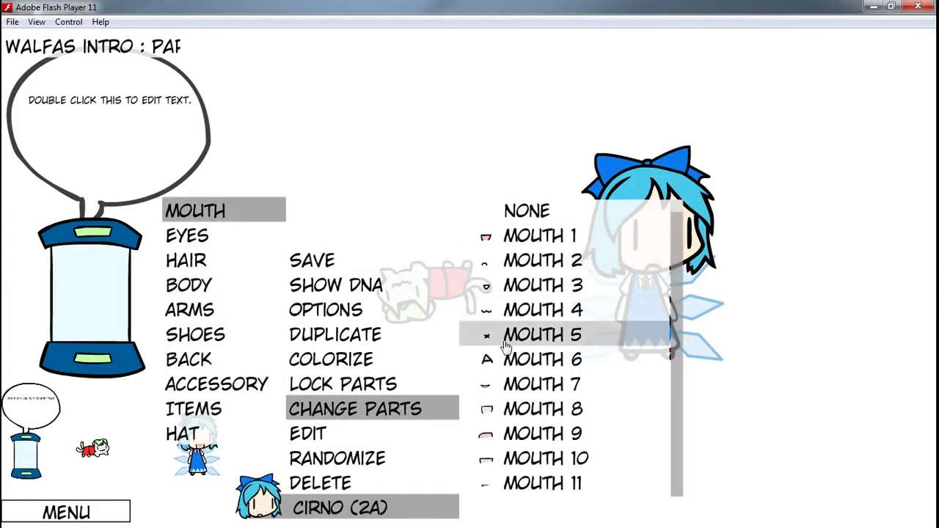
click(503, 147)
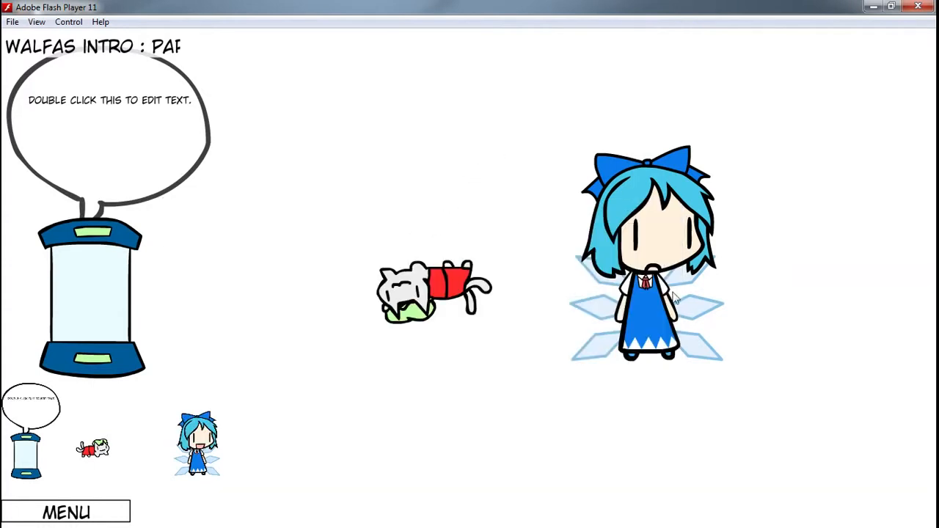
Step: Flip Cirno to face the cat and tilt her slightly, and place the mirrored speech bubble beside her head
drag(675, 301, 743, 330)
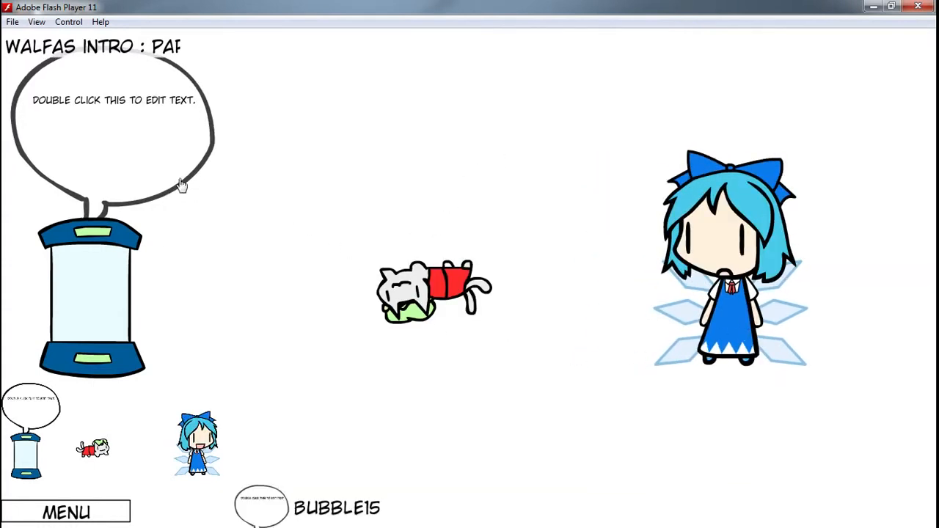
drag(182, 185, 606, 213)
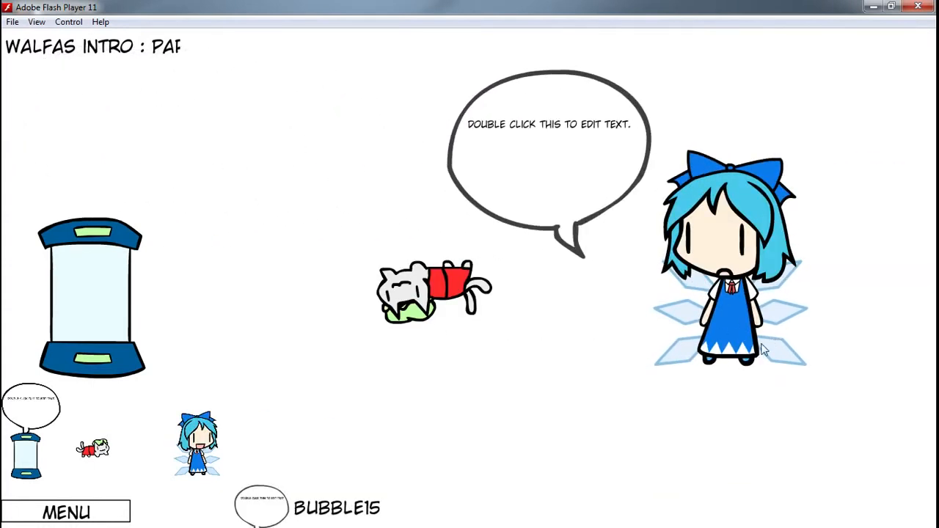
drag(727, 279, 708, 281)
Step: Change Cirno's eyes to the round black Eye 4
click(357, 497)
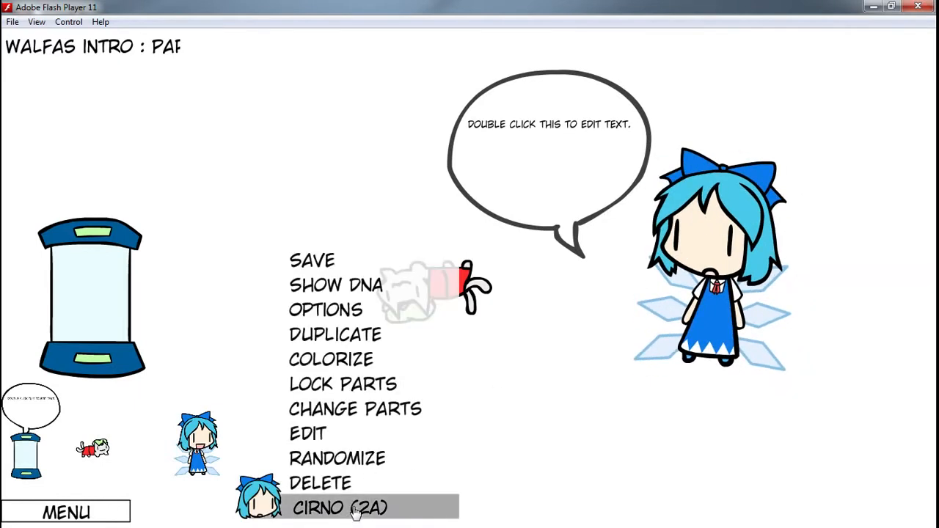
click(345, 409)
click(242, 239)
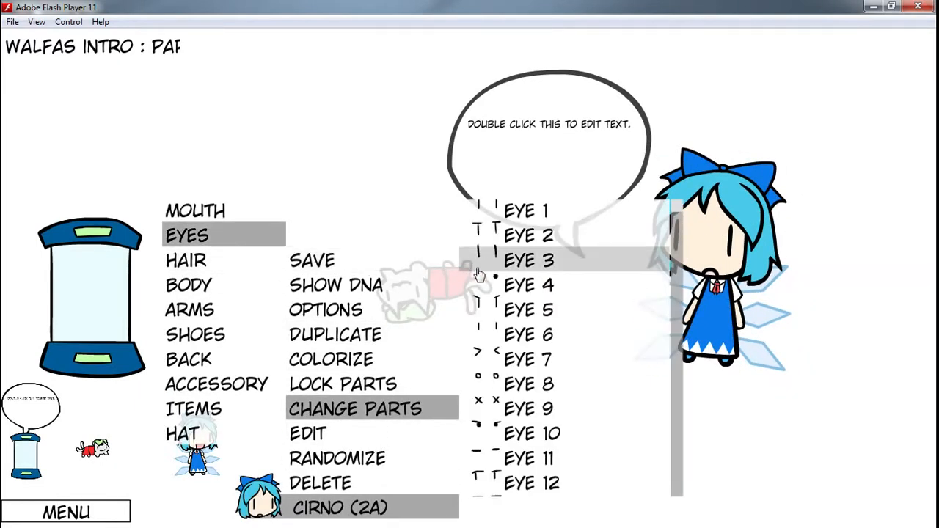
click(521, 284)
click(396, 154)
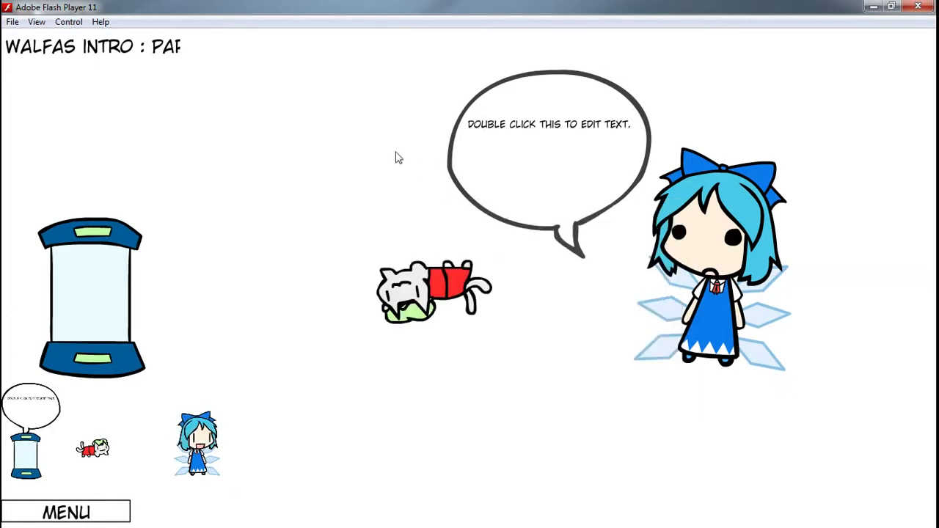
Step: Move the speech bubble closer to Cirno and replace its text with "I'M NOT THE STRONGEST?!?"
drag(490, 156, 533, 147)
double_click(532, 143)
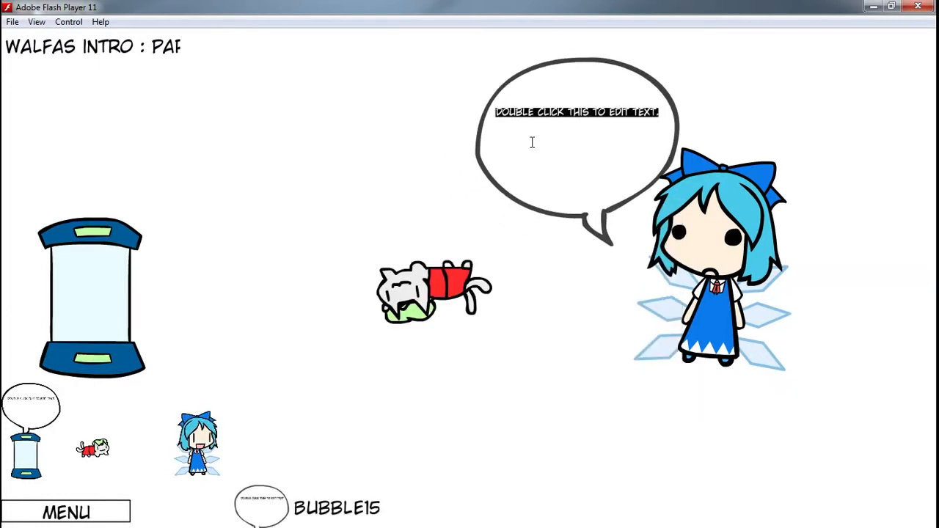
key(BackSpace)
text(I'M NOT)
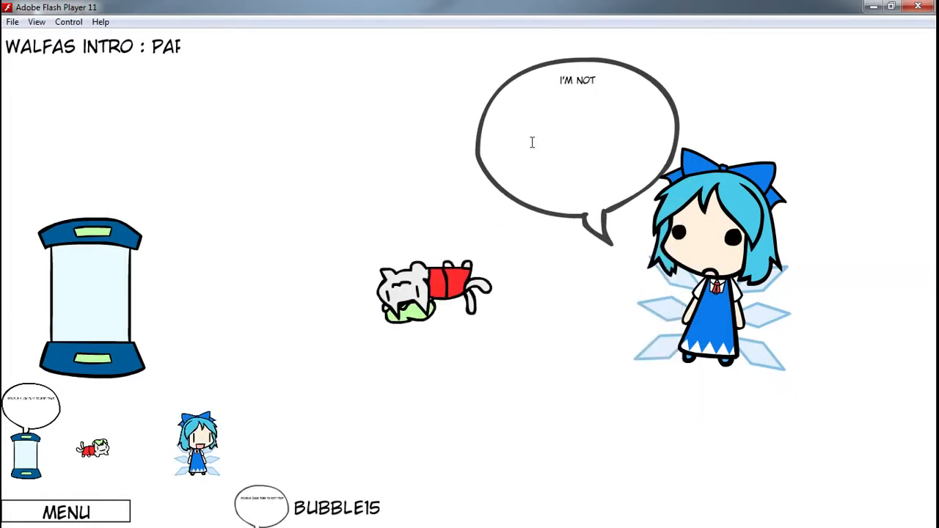
text( THE SRT)
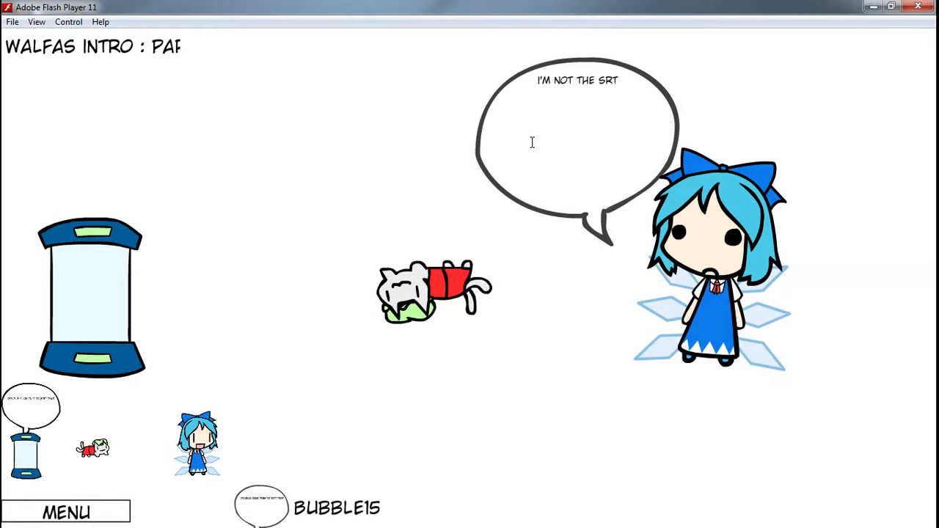
key(BackSpace)
key(BackSpace)
text(TRONN)
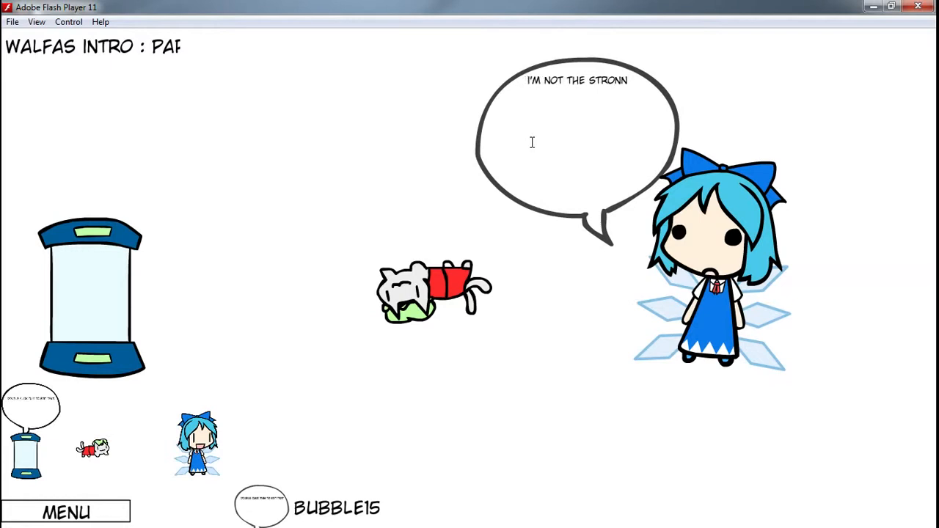
key(BackSpace)
text(GEST?)
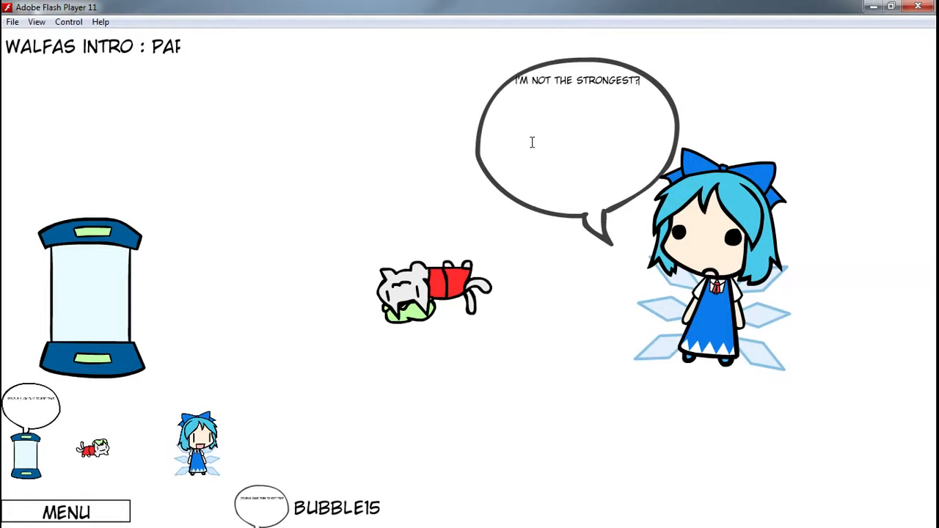
text(!?)
click(369, 125)
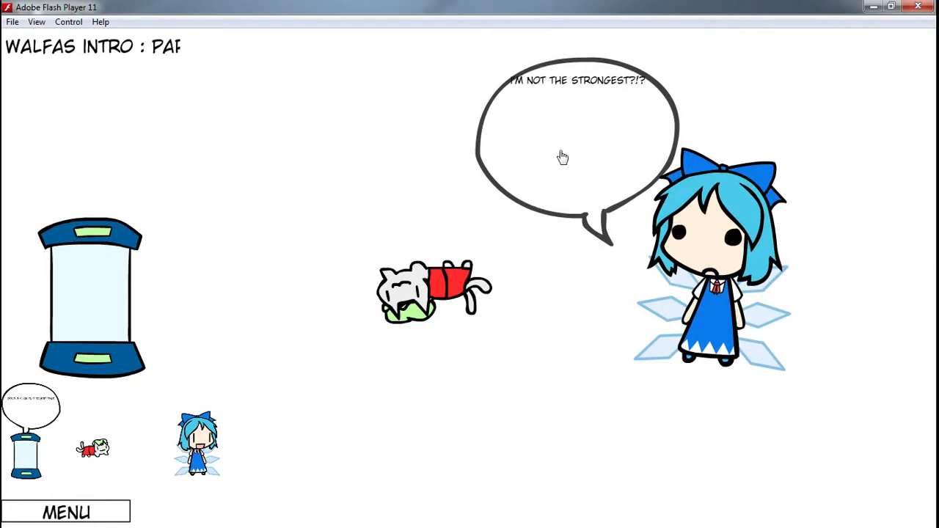
Step: Stretch the speech bubble into a wide, flat oval around its text, tilt Cirno slightly more and shift the bubble clear of her bow
drag(561, 152, 603, 153)
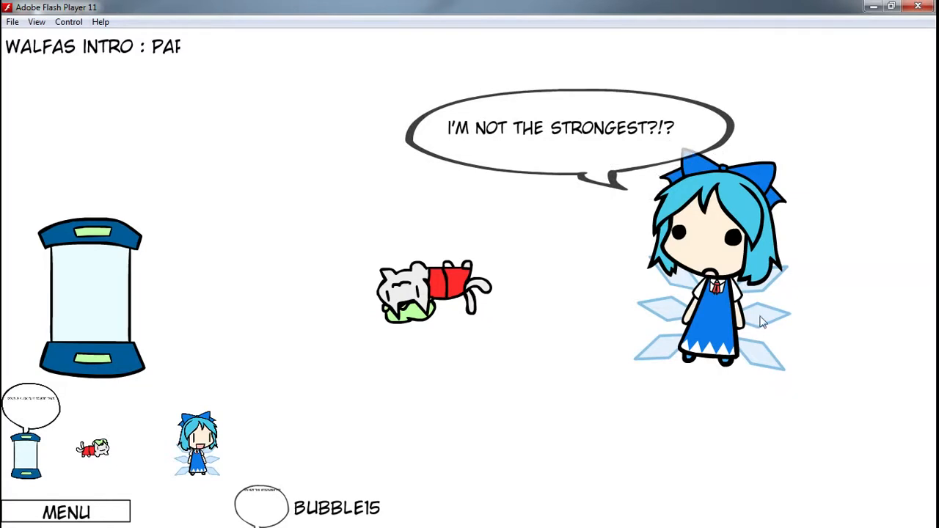
drag(716, 225, 726, 226)
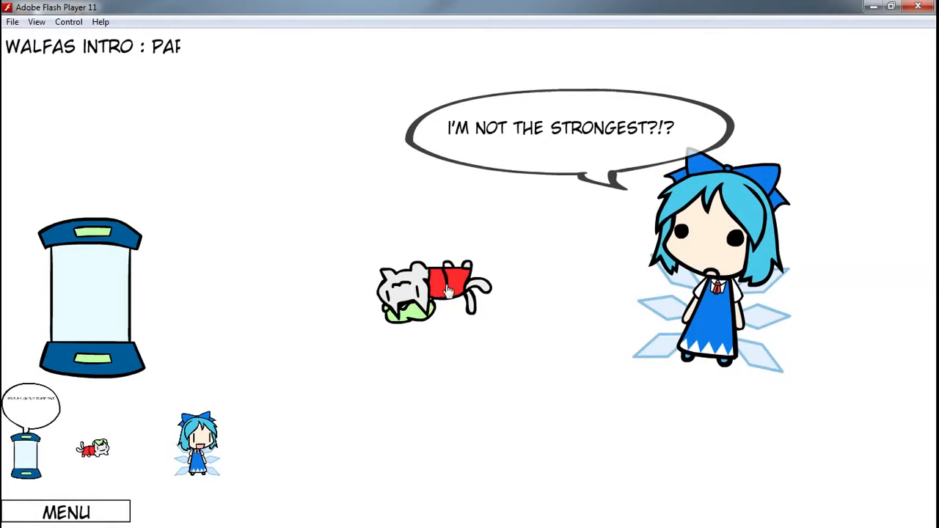
drag(574, 147, 537, 146)
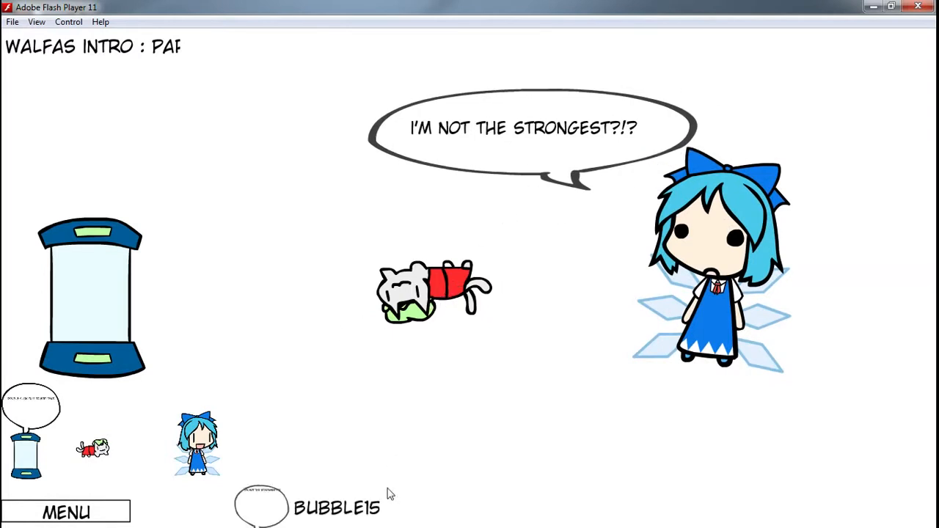
Step: Recolour the text of Cirno's speech bubble from black to crimson by raising its red component and lowering its blue one
click(391, 495)
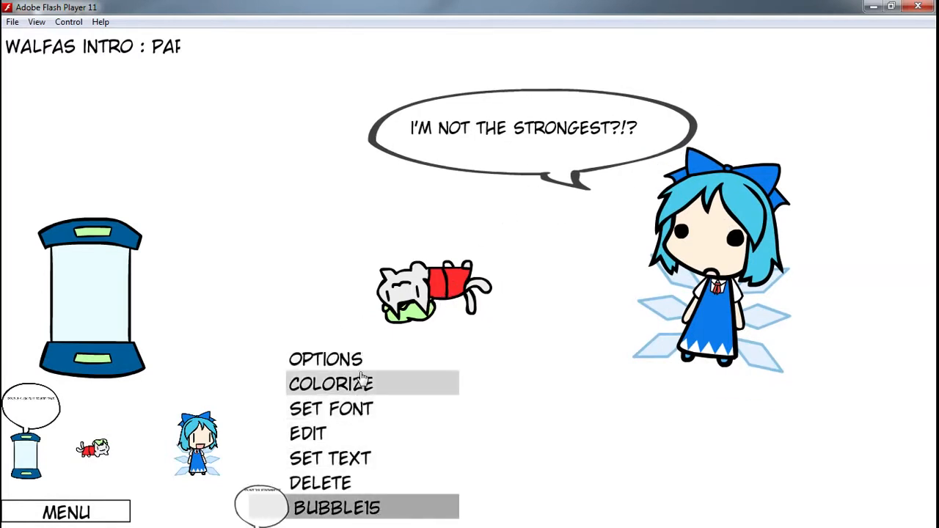
click(373, 387)
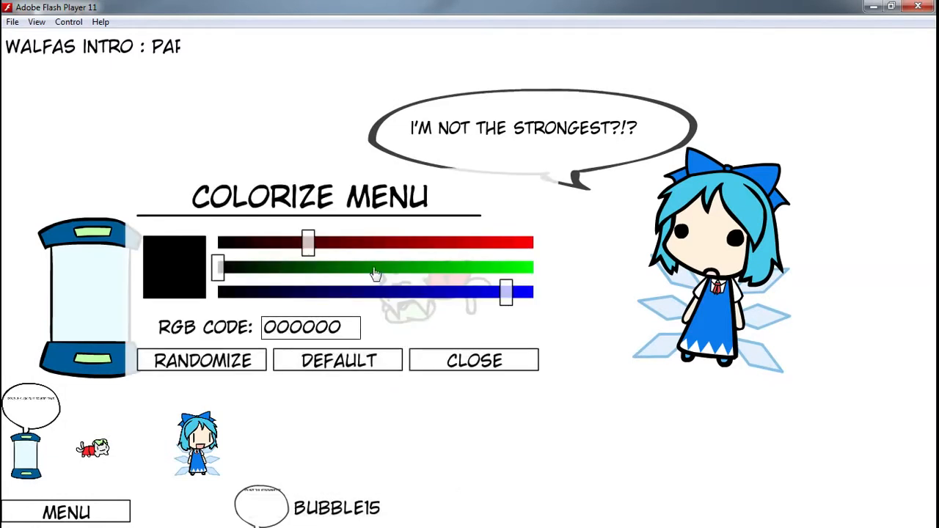
drag(312, 252, 488, 248)
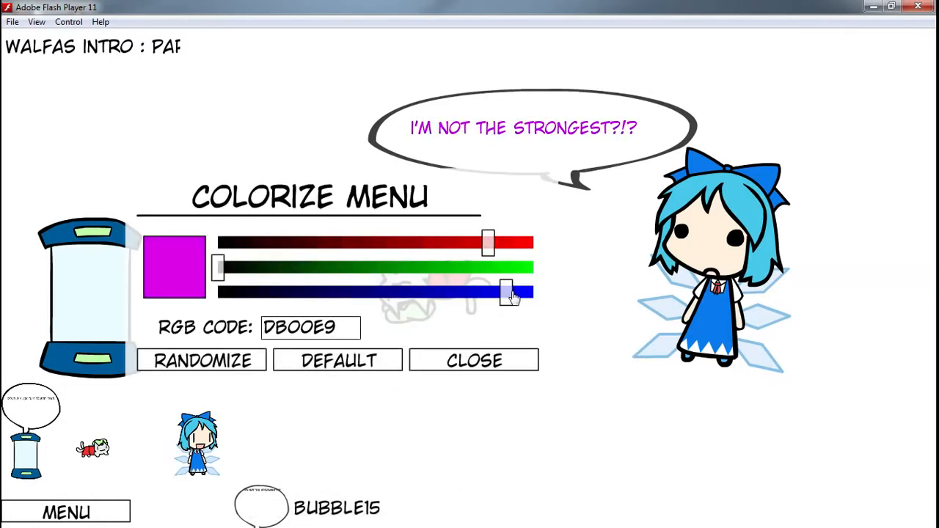
drag(504, 293, 350, 294)
click(477, 359)
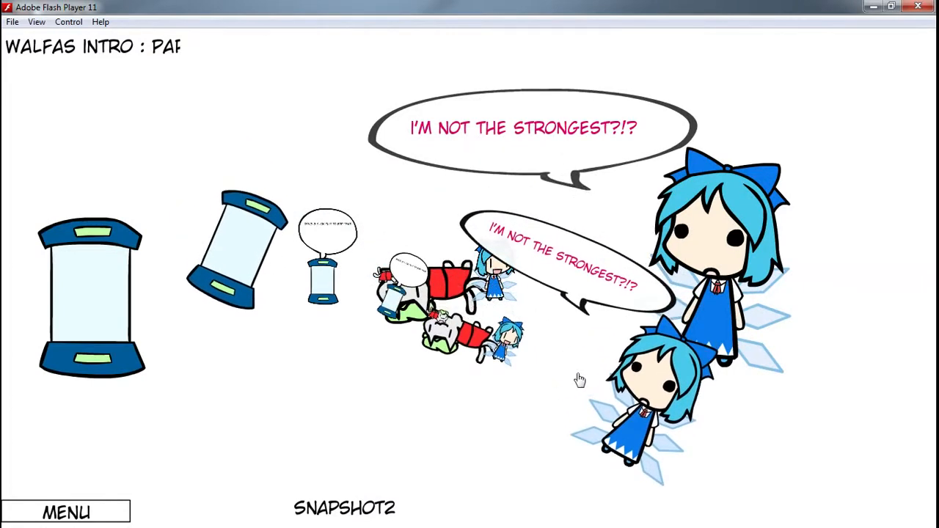
Step: Turn the snapshot copy of the scene nearly upside down and apply the Greyscale filter to it
drag(632, 304, 526, 465)
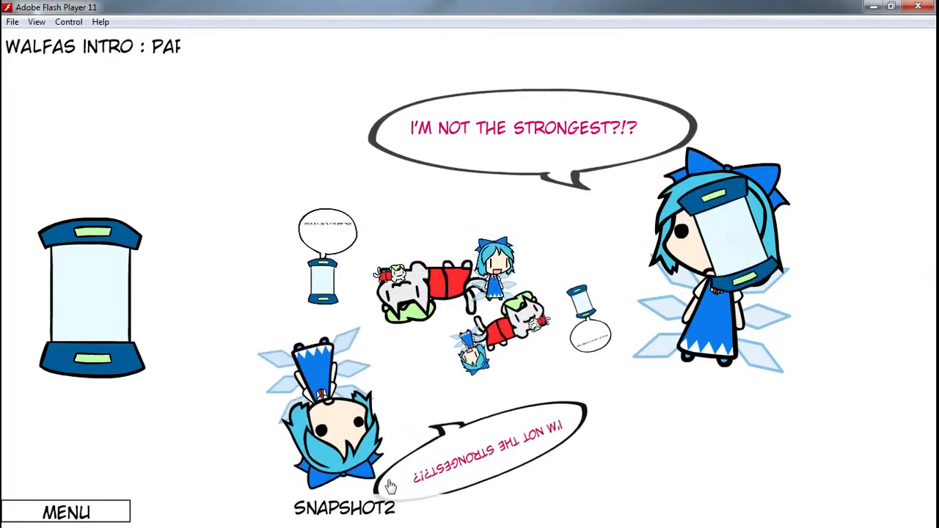
click(379, 520)
click(379, 437)
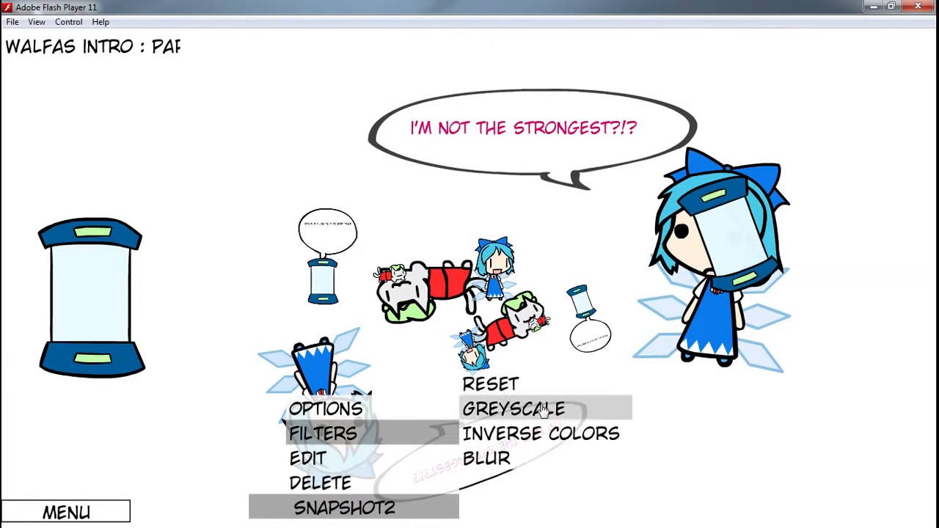
click(549, 408)
click(540, 336)
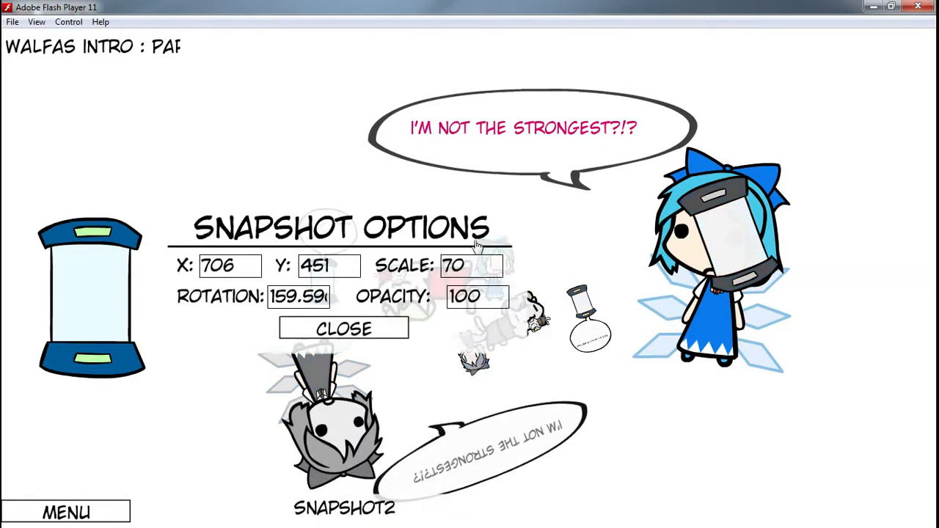
click(365, 331)
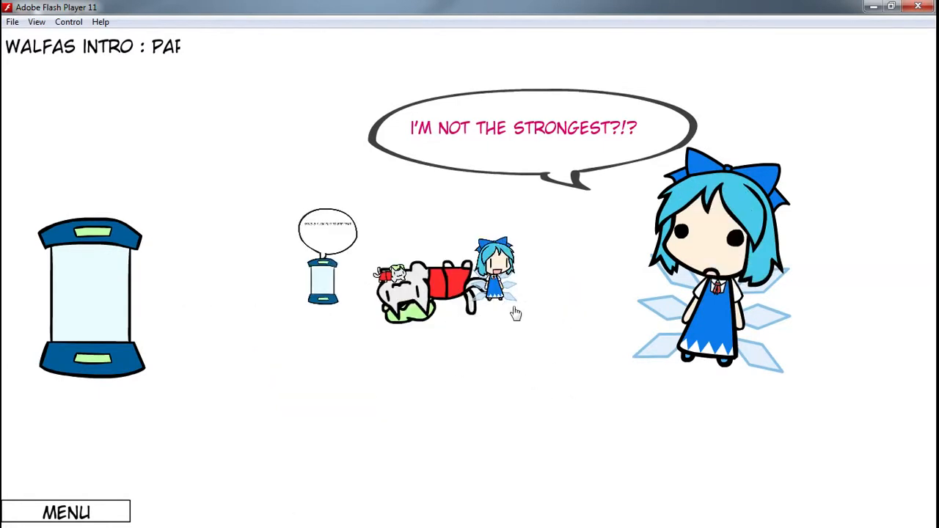
drag(463, 294, 219, 479)
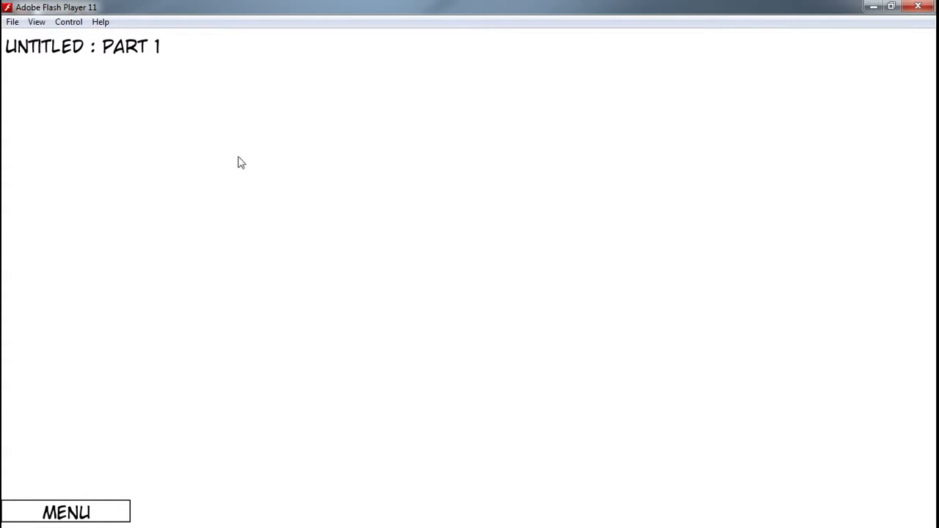
Step: Rename the untitled scene to 4KOMA
click(90, 61)
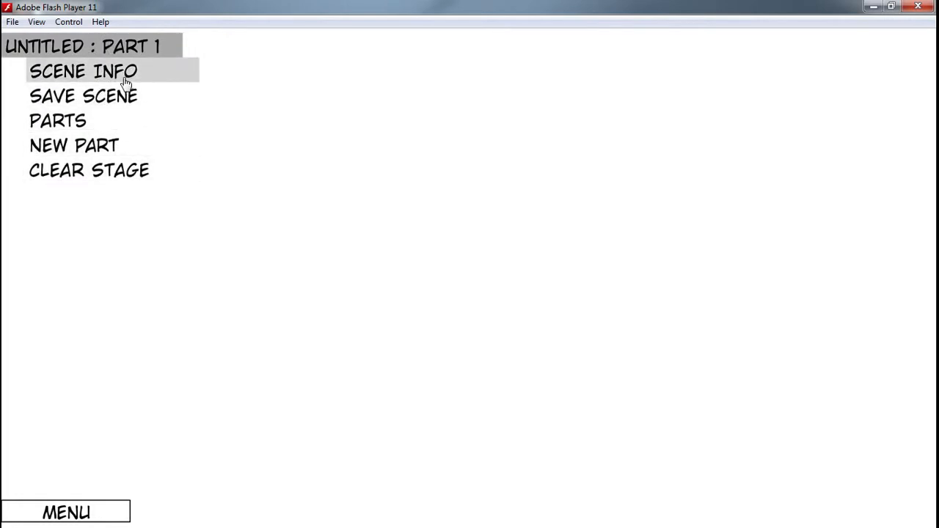
click(114, 78)
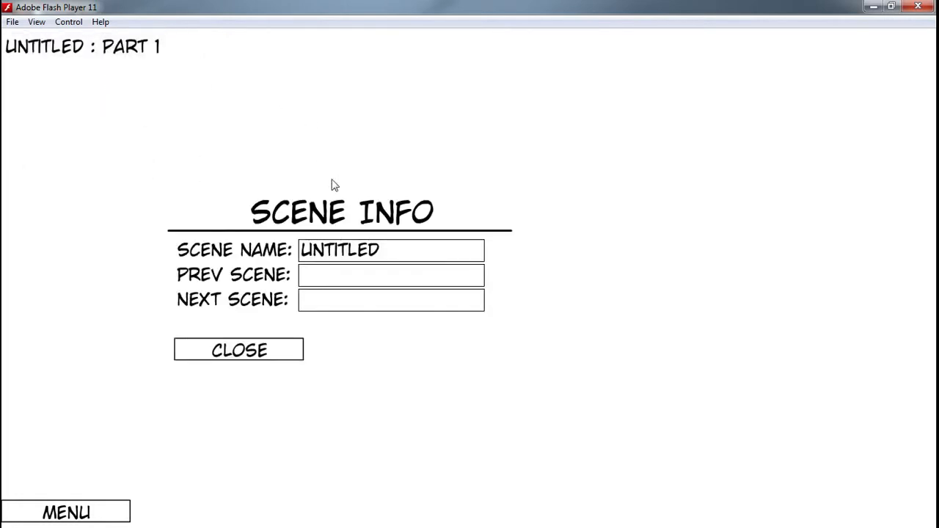
drag(385, 254, 262, 252)
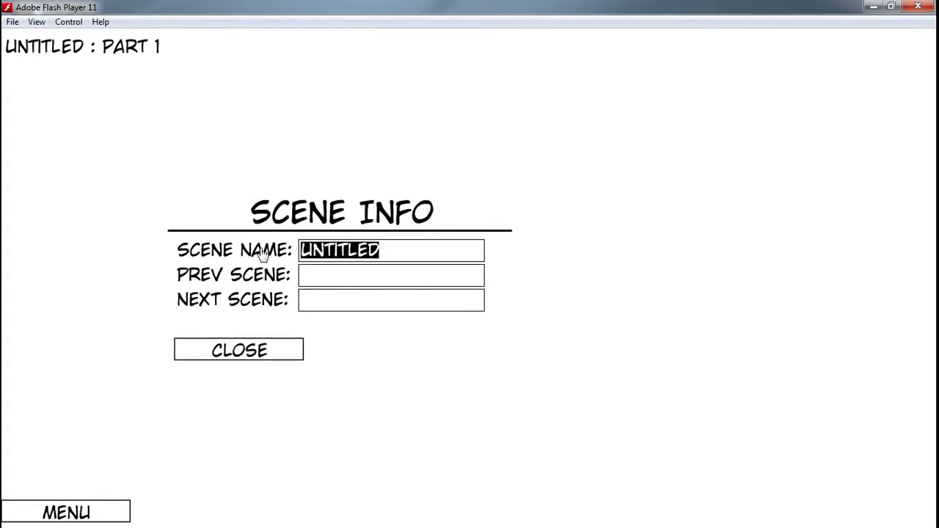
text(4KOMA)
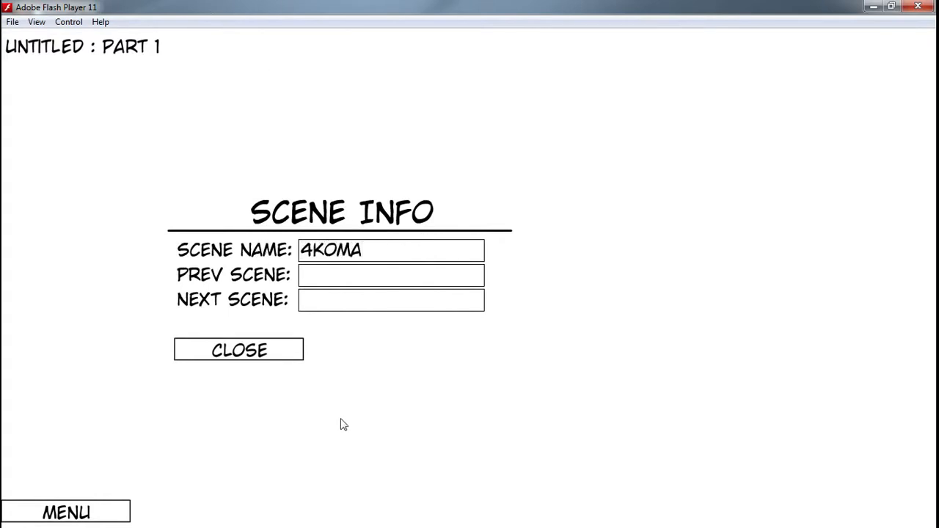
click(266, 350)
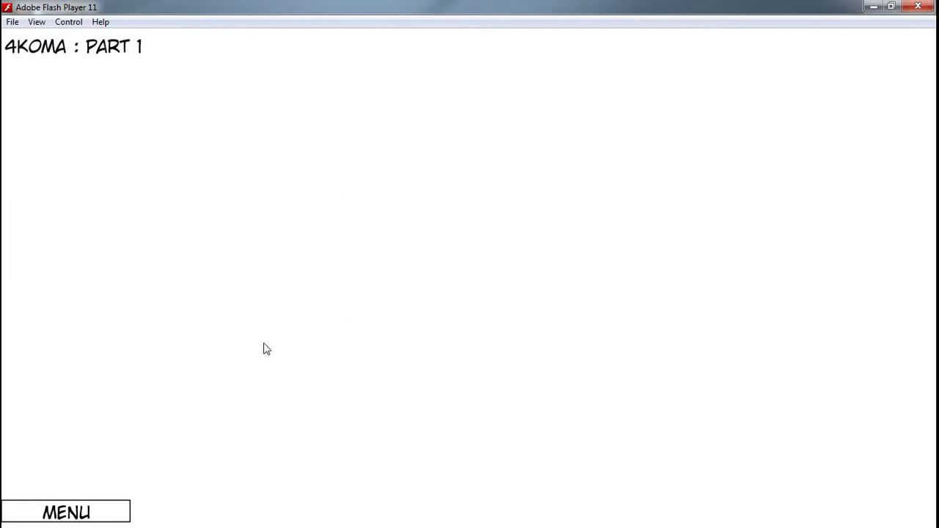
Step: Set the scene's background to Trees N' Grass
click(94, 515)
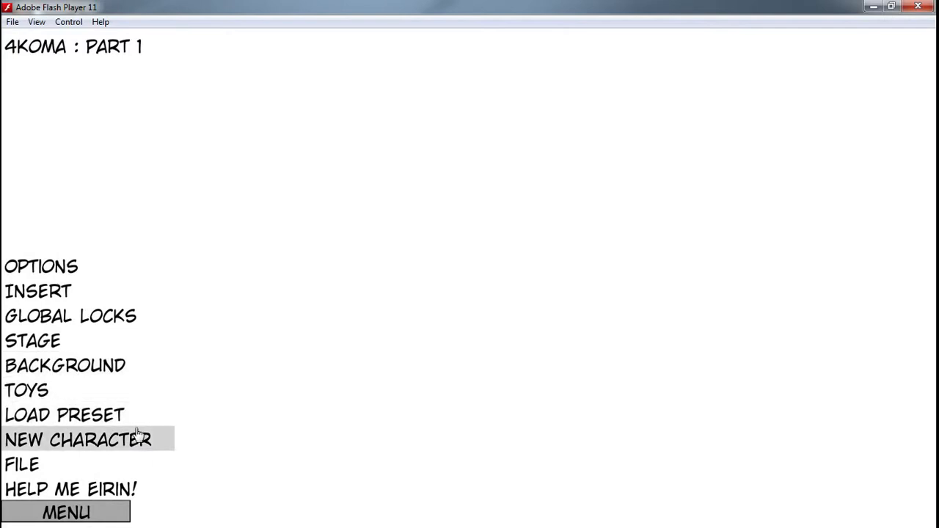
click(122, 370)
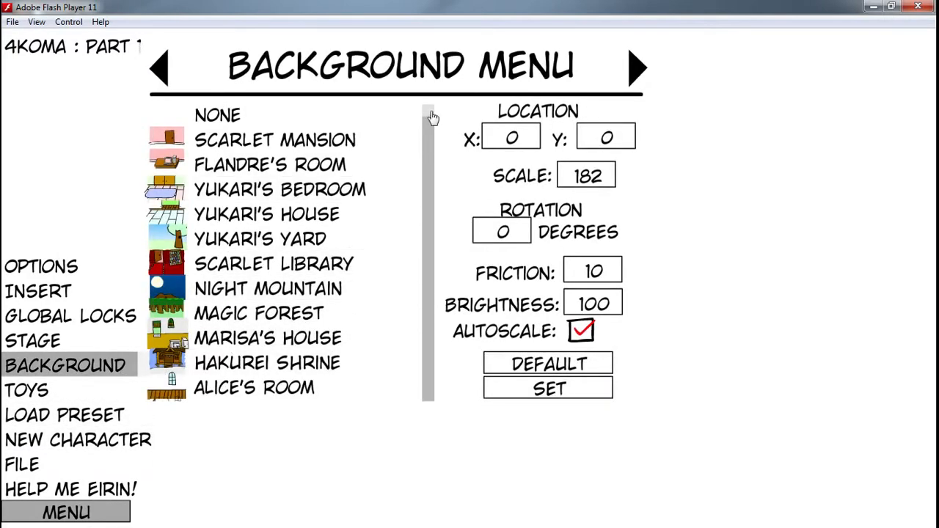
drag(433, 117, 434, 259)
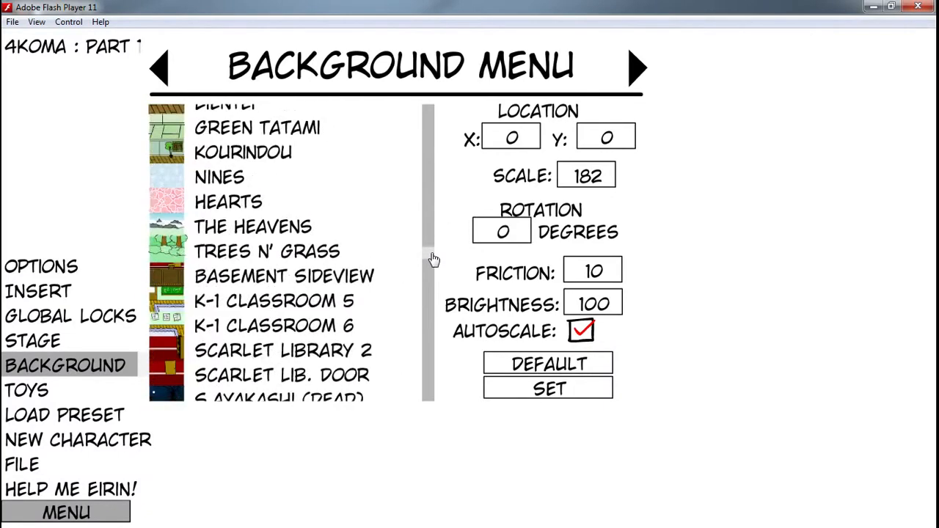
click(380, 252)
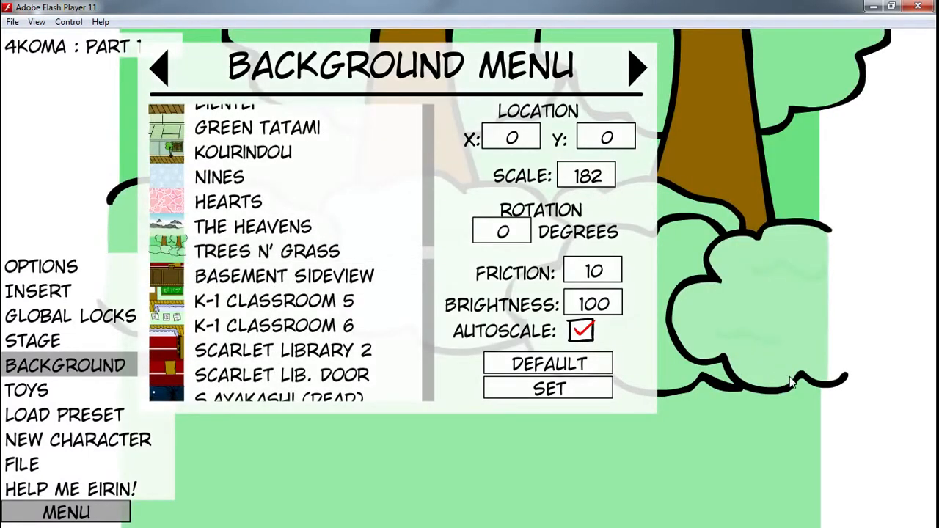
click(789, 386)
Step: Add the Alice (2A) preset character and place her on the grass below the right-hand tree
click(39, 512)
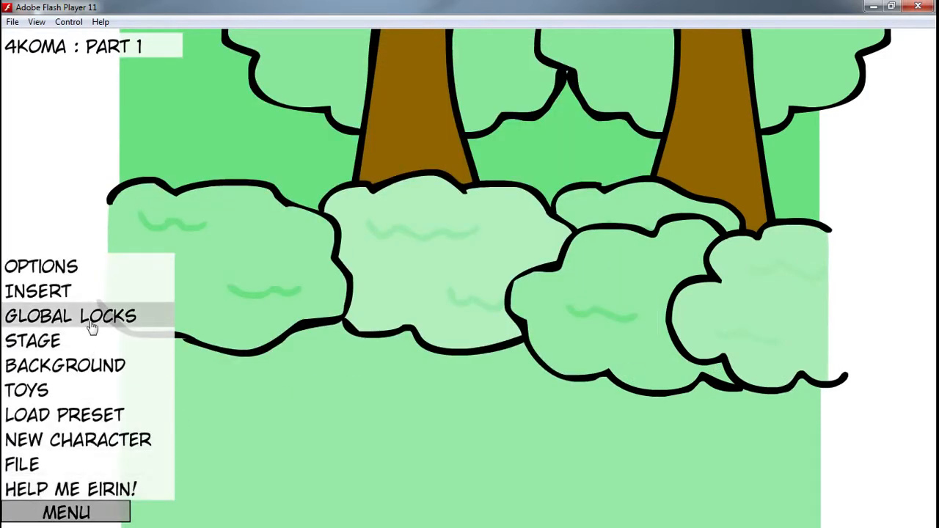
click(114, 414)
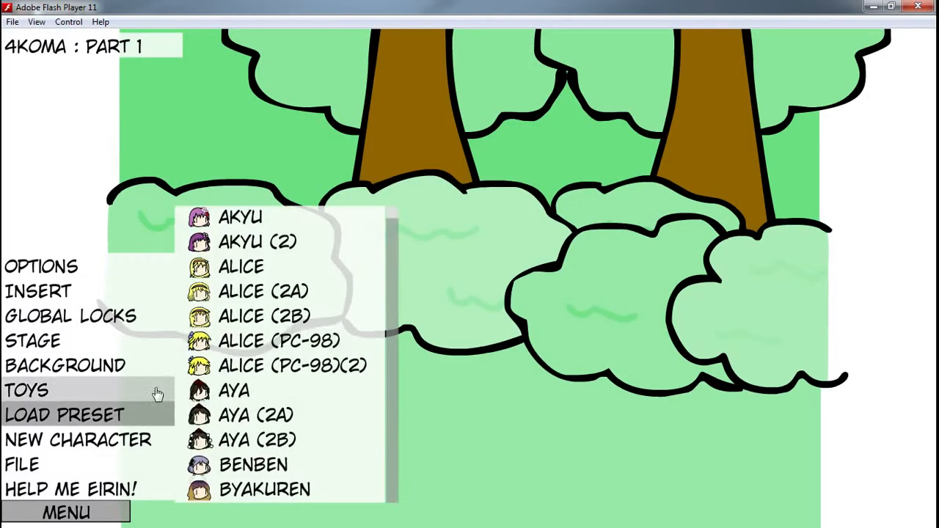
click(325, 291)
drag(491, 327, 673, 429)
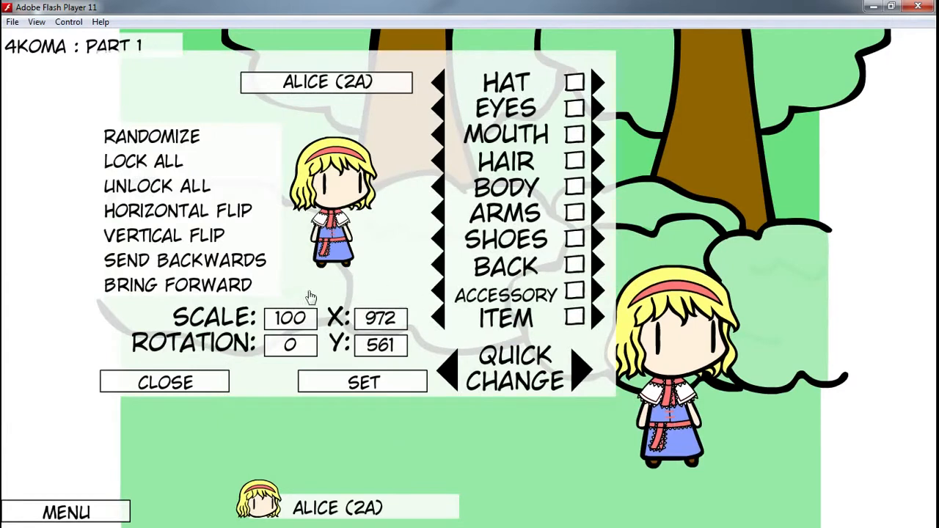
Step: Scale Alice to 150 and shift her slightly up and to the left
drag(291, 322, 282, 322)
text(4)
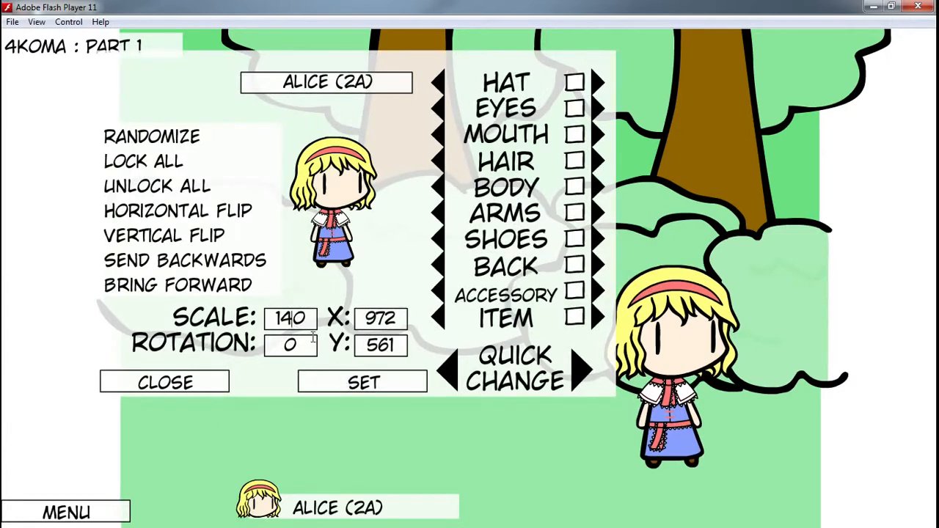
text(5)
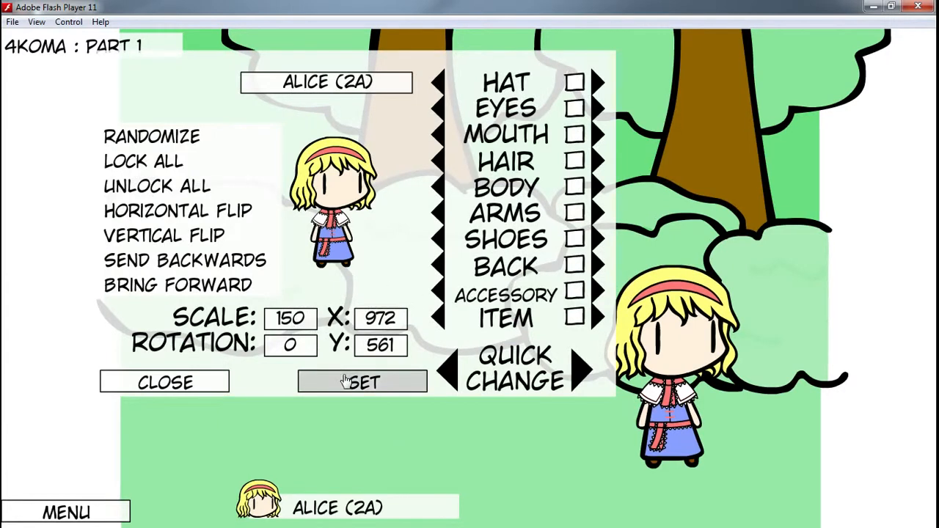
click(307, 380)
click(209, 375)
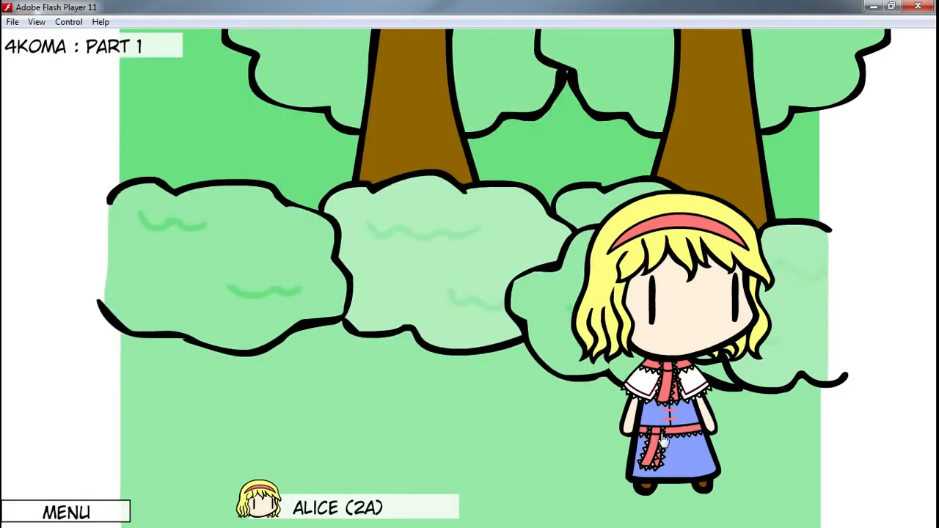
drag(662, 438, 645, 412)
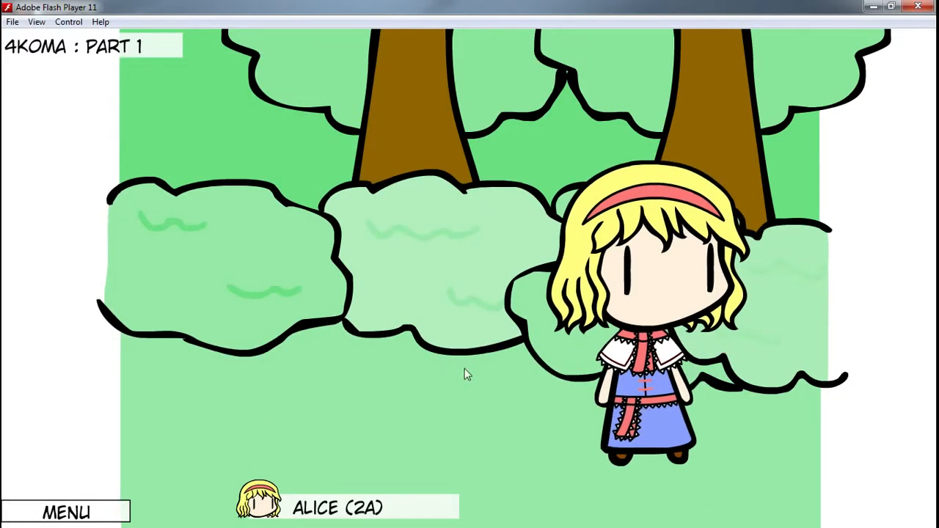
Step: Add the Aya (2A) preset character and place her in front of the leftmost bush, opposite Alice
click(62, 511)
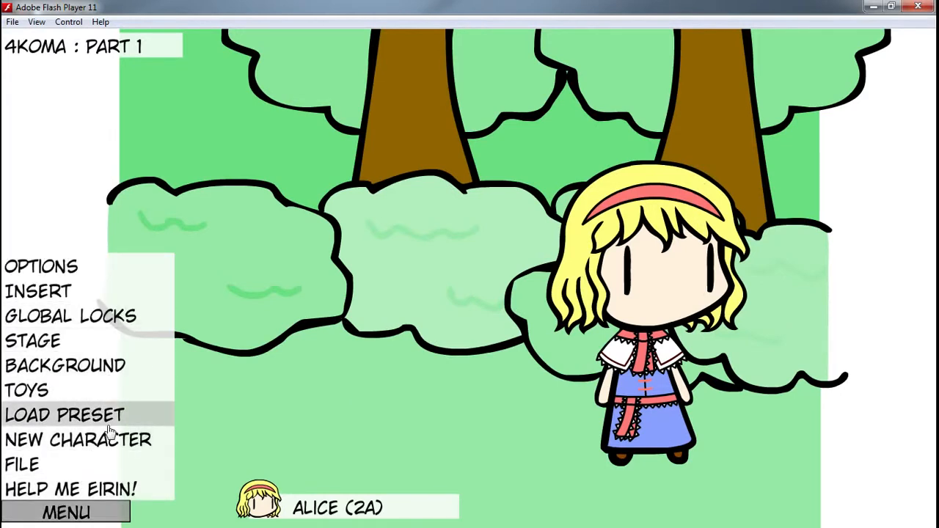
click(90, 416)
click(308, 417)
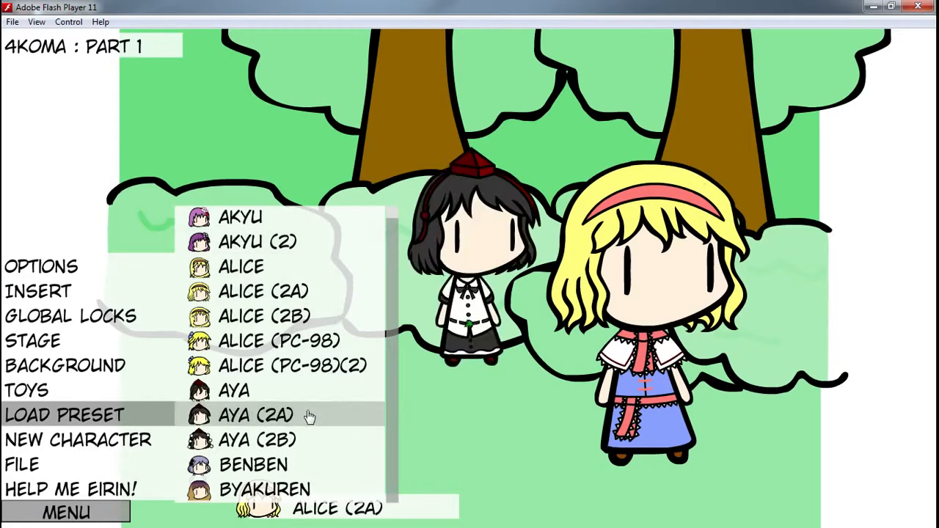
drag(464, 328, 211, 398)
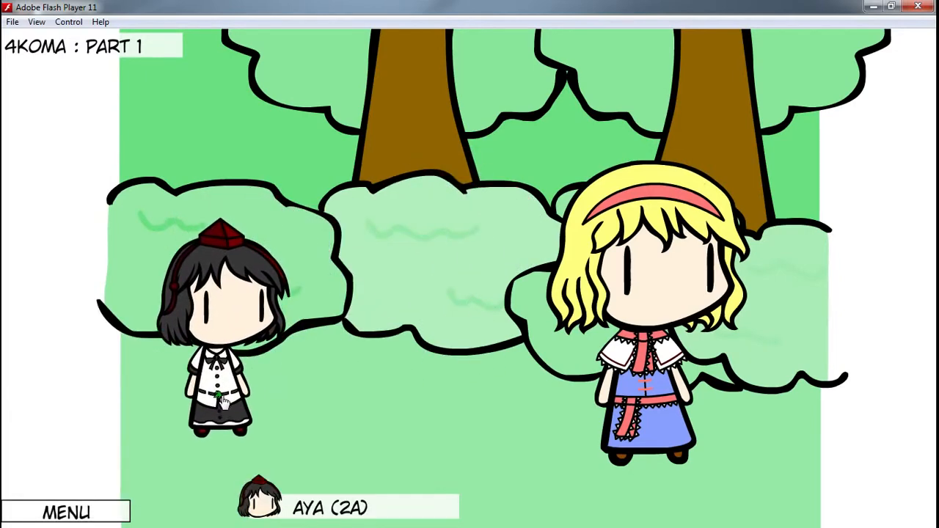
Step: Scale Aya to 150 and move her a little closer to Alice at the same height
double_click(211, 397)
double_click(290, 317)
text(150)
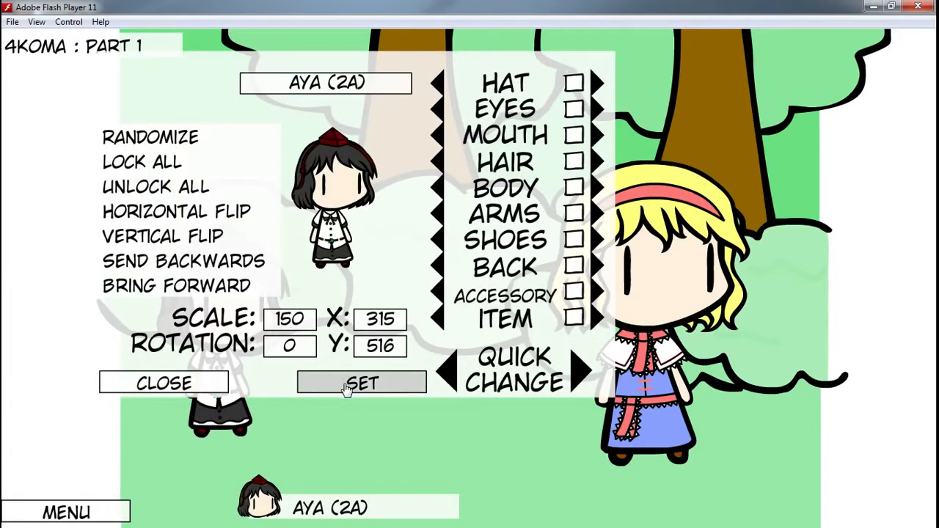
click(344, 383)
click(206, 385)
drag(205, 388, 278, 390)
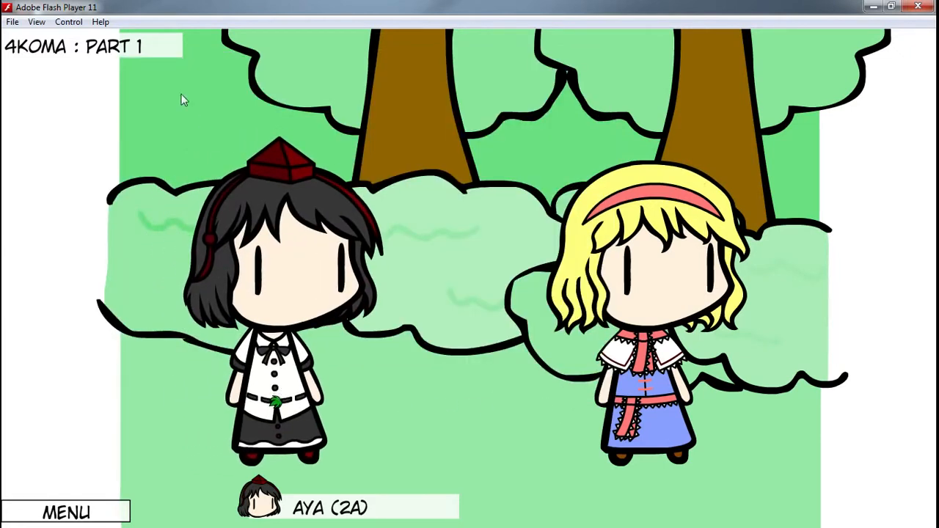
Step: Insert a speech bubble above and between Aya and Alice, and replace its text with "HELLO ALICE"
click(63, 512)
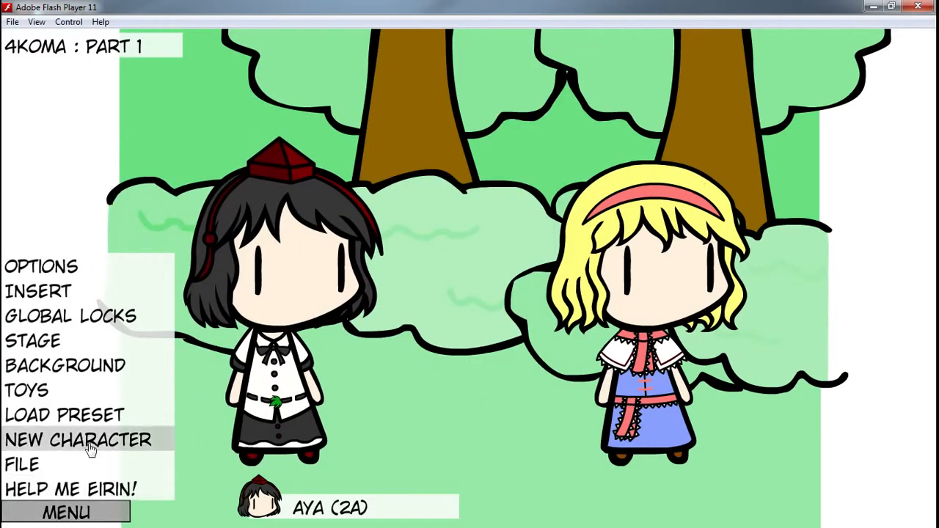
click(112, 293)
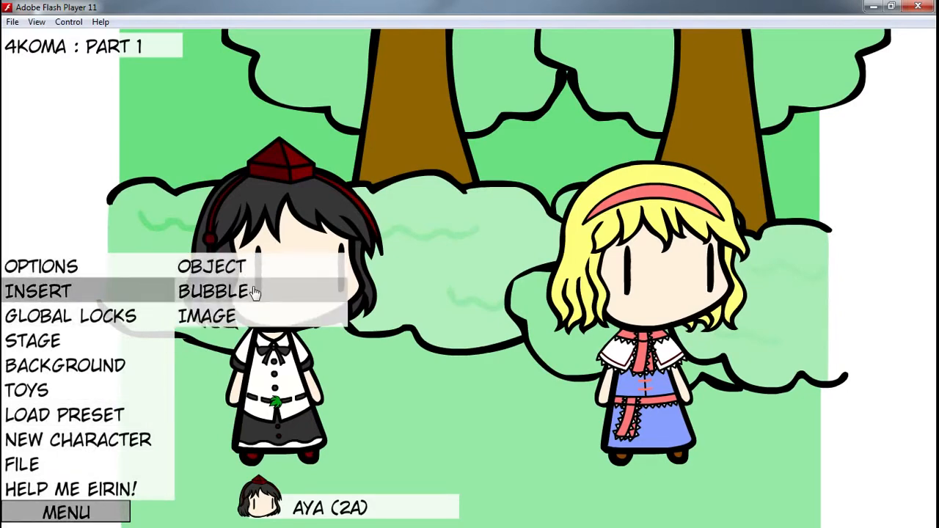
click(217, 291)
click(385, 217)
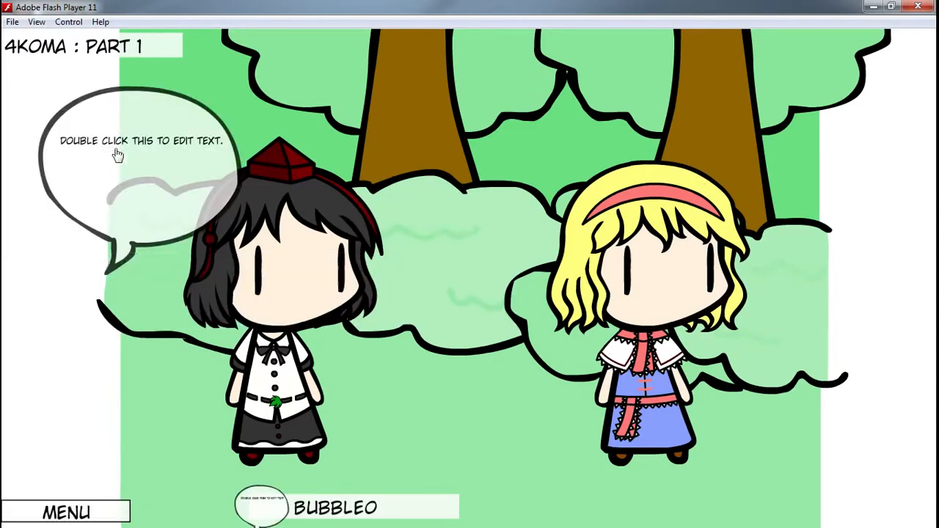
drag(115, 151, 428, 121)
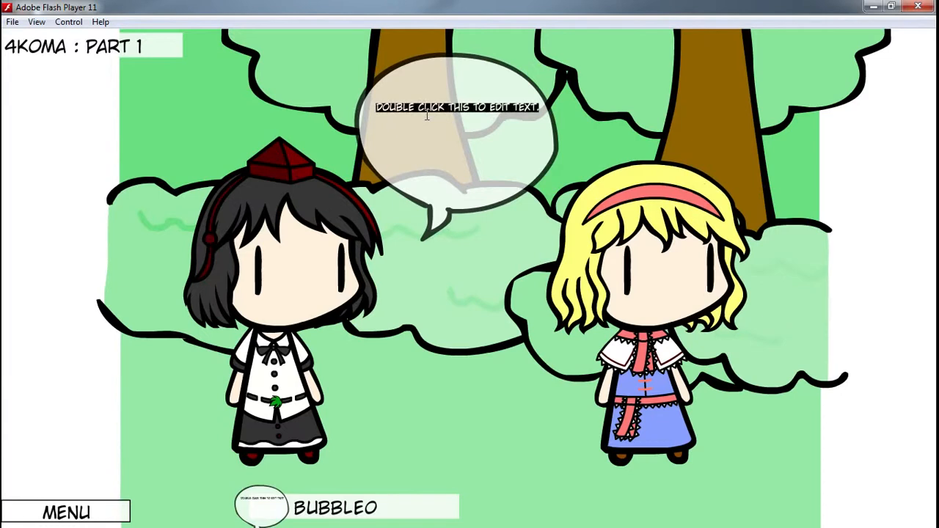
text(Heylo Alice)
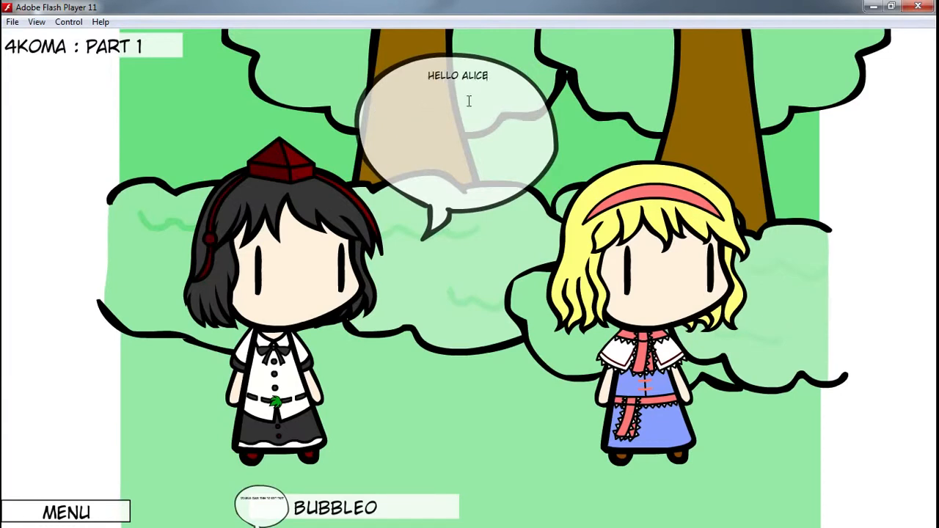
Step: Complete the bubble's text as "HELLO ALICE!", enlarge it, and widen the bubble around it above the two characters
text(!)
click(91, 194)
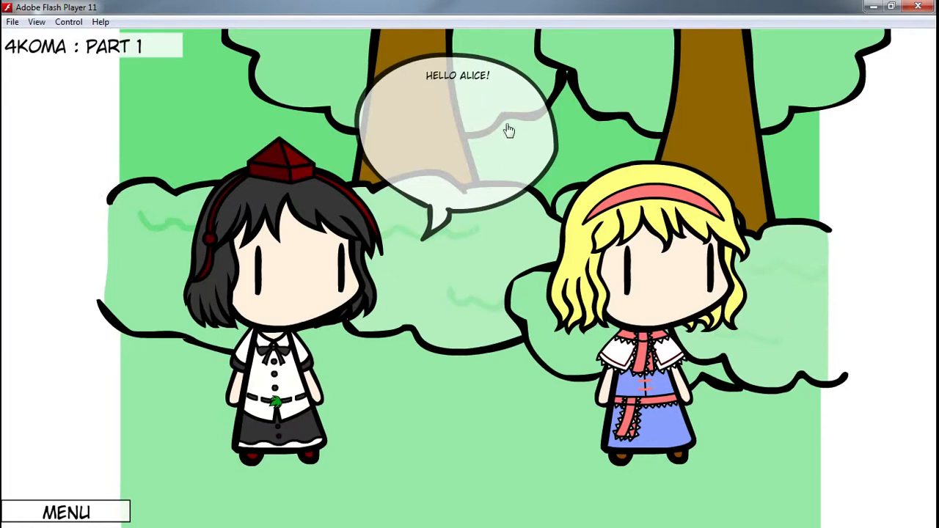
drag(509, 131, 475, 280)
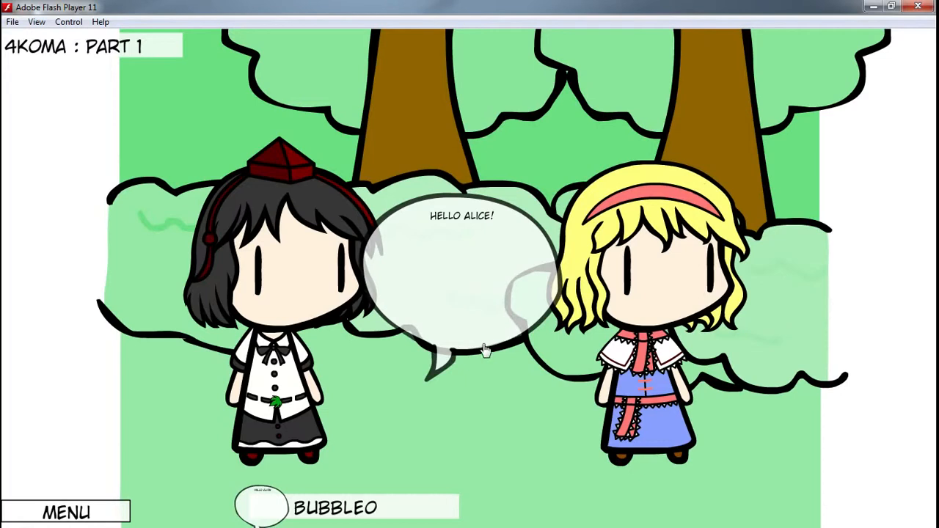
drag(475, 333, 473, 280)
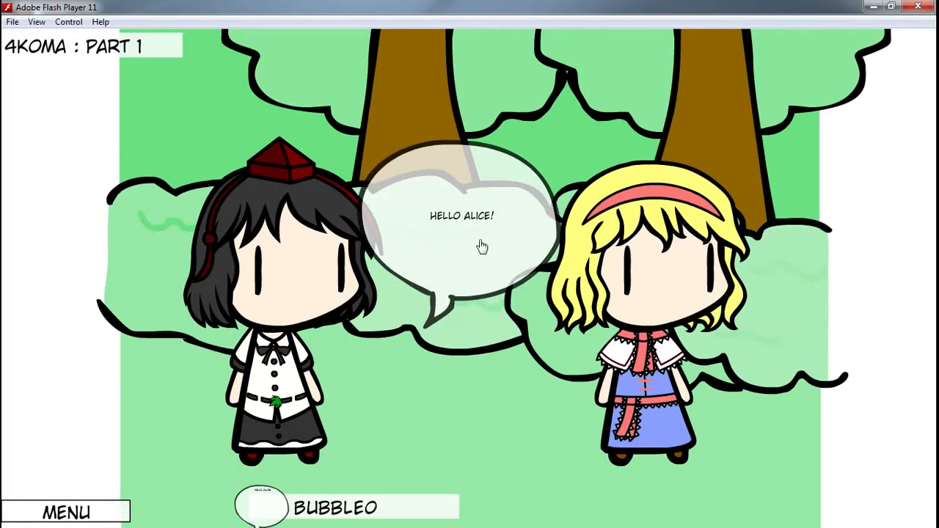
drag(510, 257, 535, 251)
drag(477, 174, 507, 153)
Step: Give Aya a wide-open smiling mouth and shift her and the speech bubble slightly toward Alice
click(268, 401)
click(337, 496)
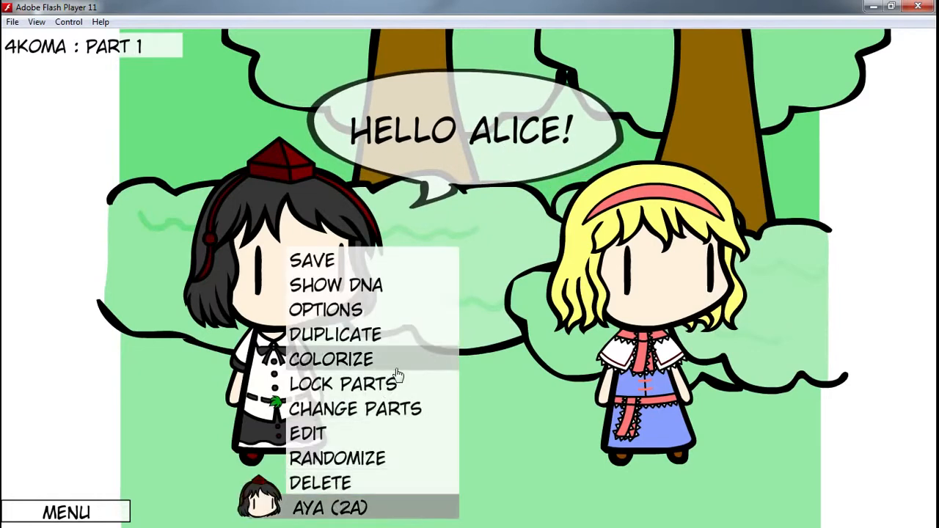
click(355, 409)
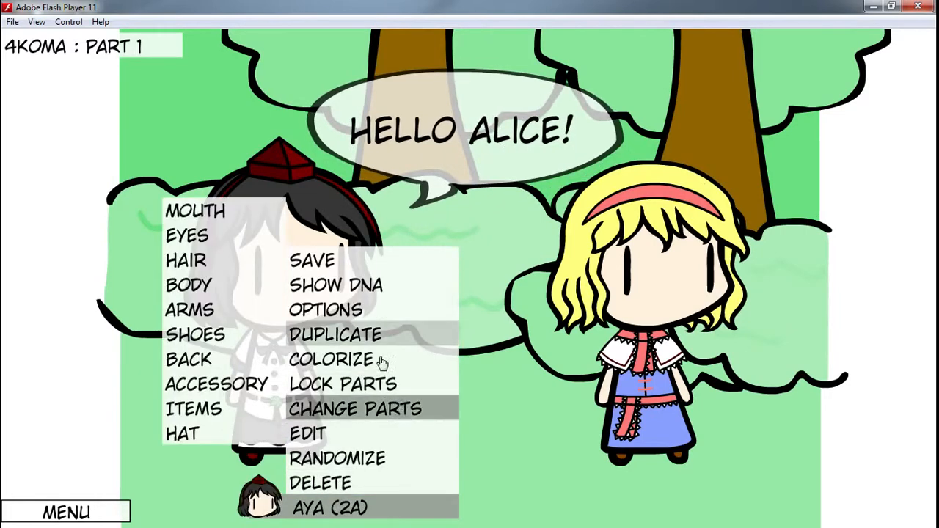
click(253, 211)
click(677, 104)
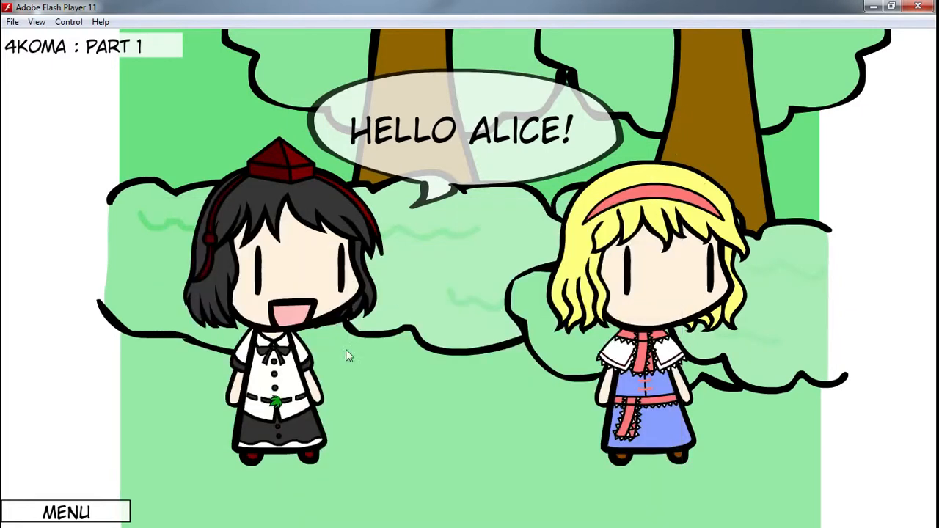
drag(277, 399, 309, 406)
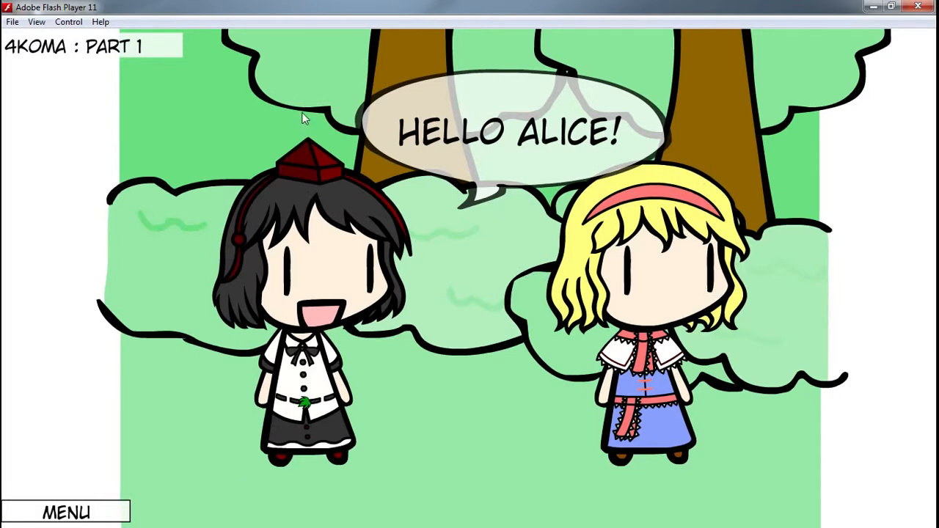
Step: Advance the 4KOMA to part 2, and move Aya right beside Alice with the speech bubble above Alice
key(Return)
drag(311, 405, 458, 409)
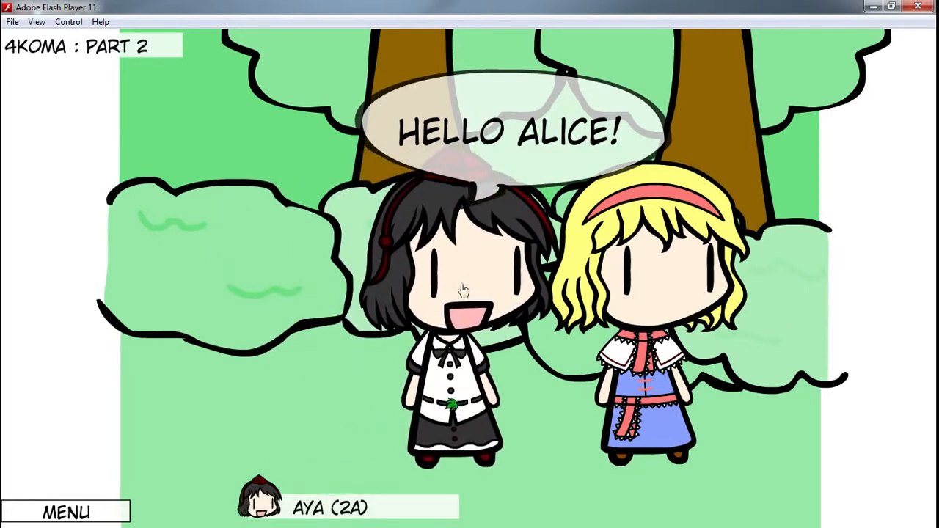
drag(487, 160, 593, 133)
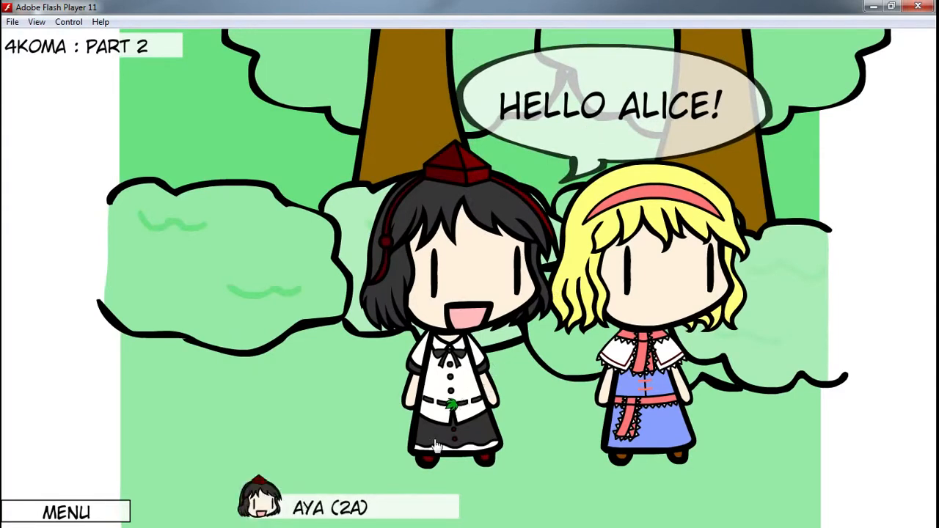
Step: Remove Aya's arms by setting her arms part to NONE
click(454, 508)
mouse_move(403, 424)
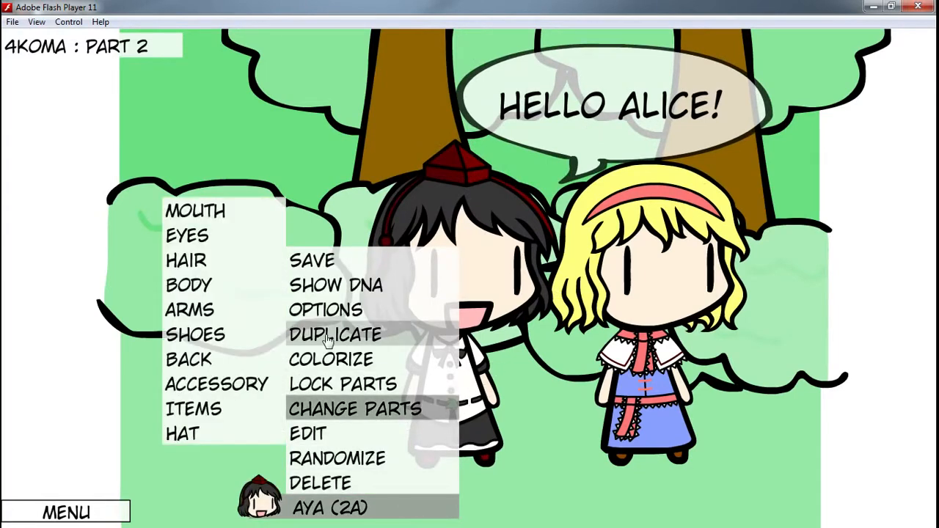
mouse_move(203, 321)
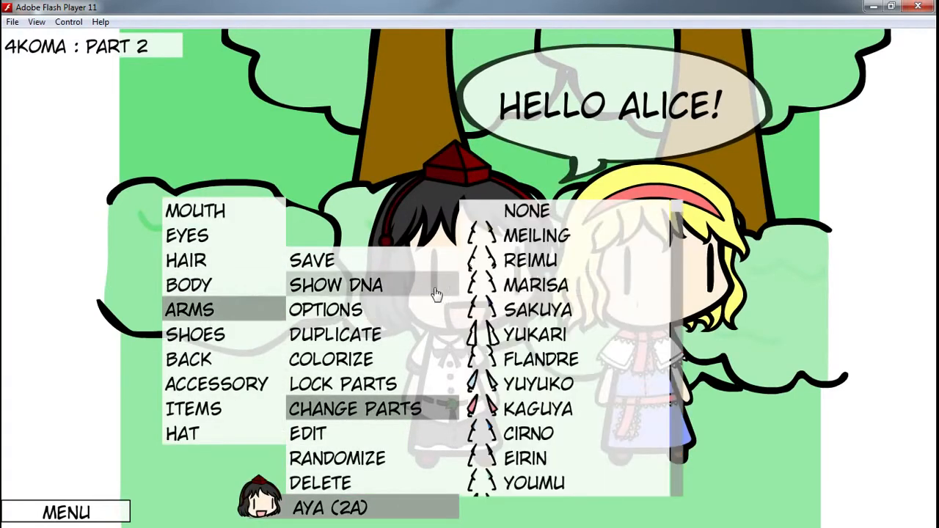
click(549, 222)
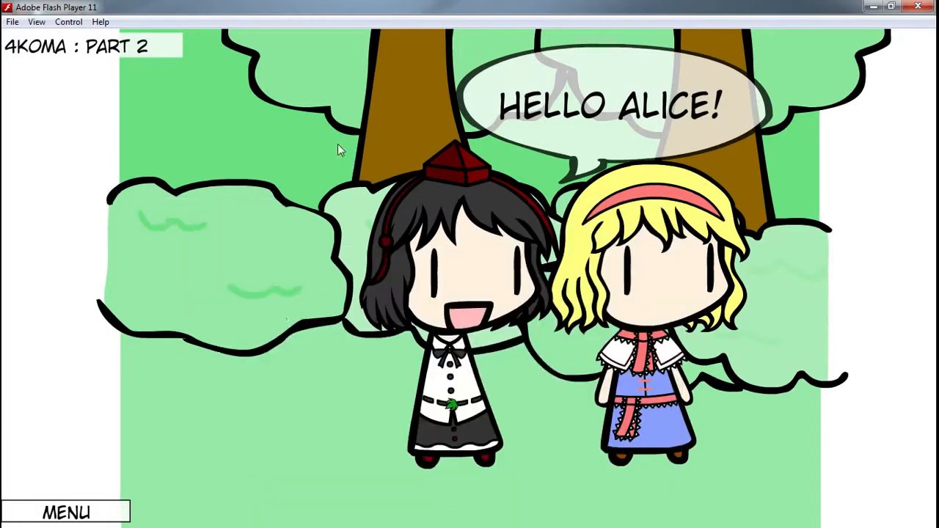
Step: Insert two short-sleeve arm objects and place one on each side of Aya, flipping the one farther from Alice
click(94, 511)
mouse_move(95, 297)
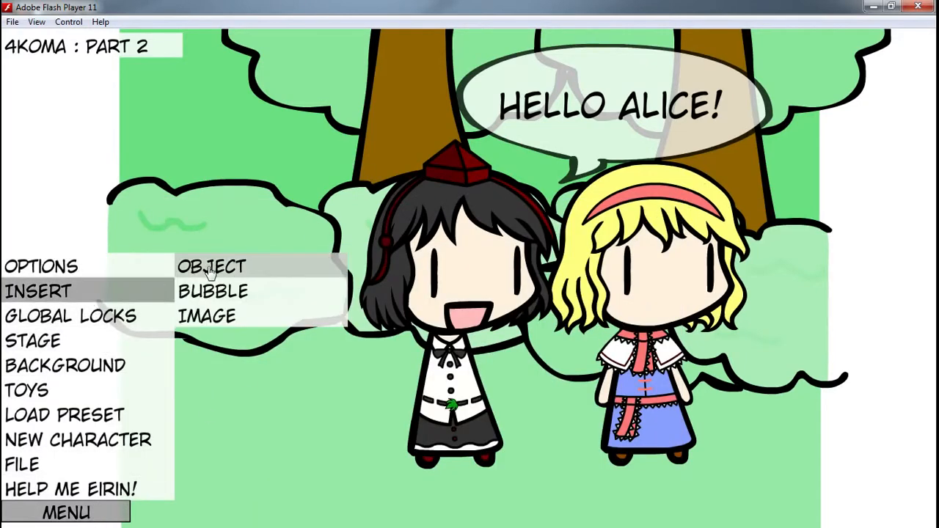
mouse_move(242, 272)
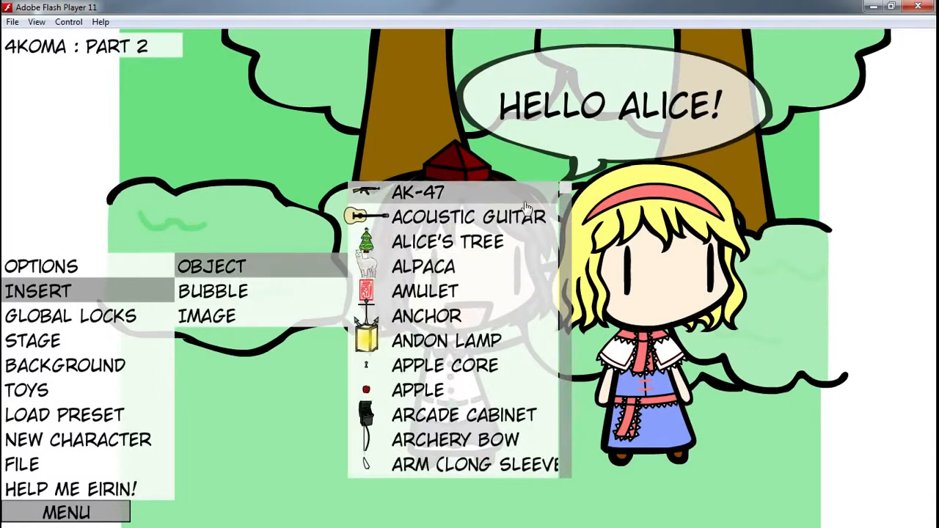
drag(567, 193, 572, 218)
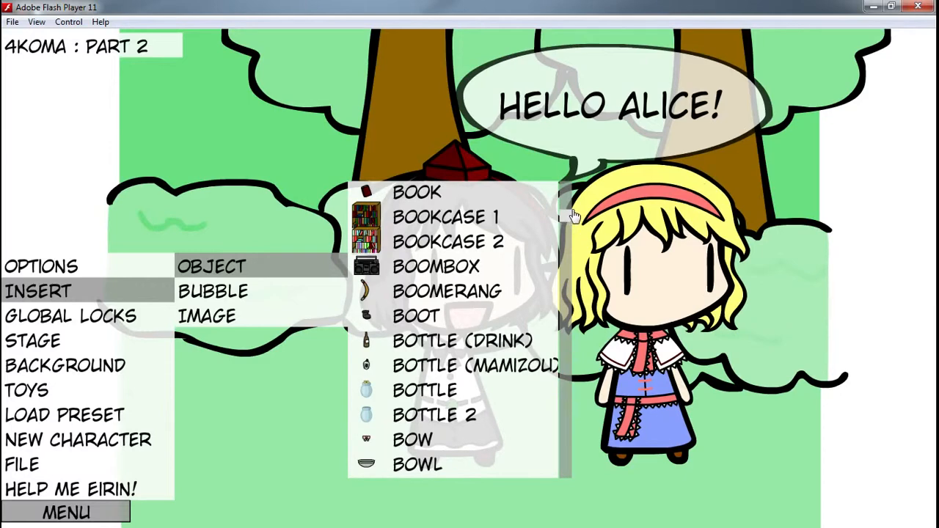
drag(575, 213, 575, 185)
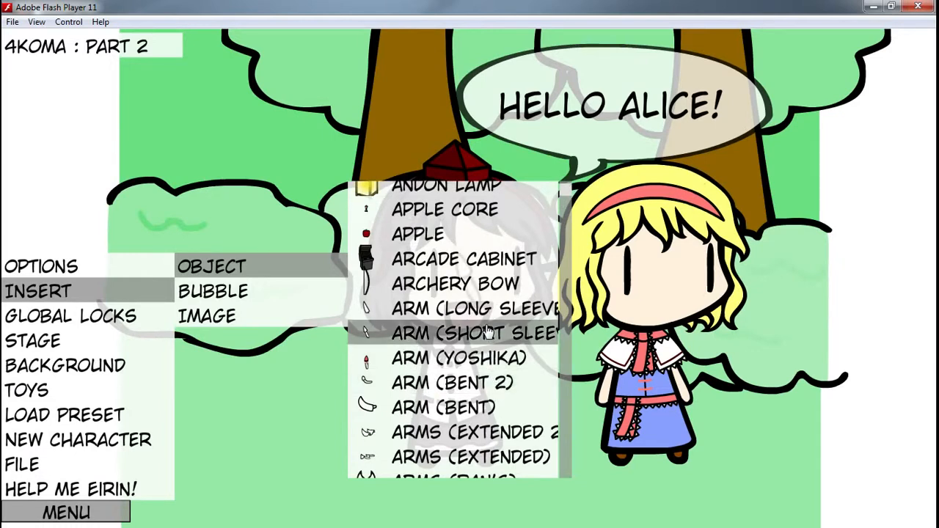
click(764, 335)
drag(468, 280, 500, 373)
drag(471, 290, 416, 378)
key(f)
Step: Scale both arm objects to 150 and align them with Aya's shoulders
double_click(415, 377)
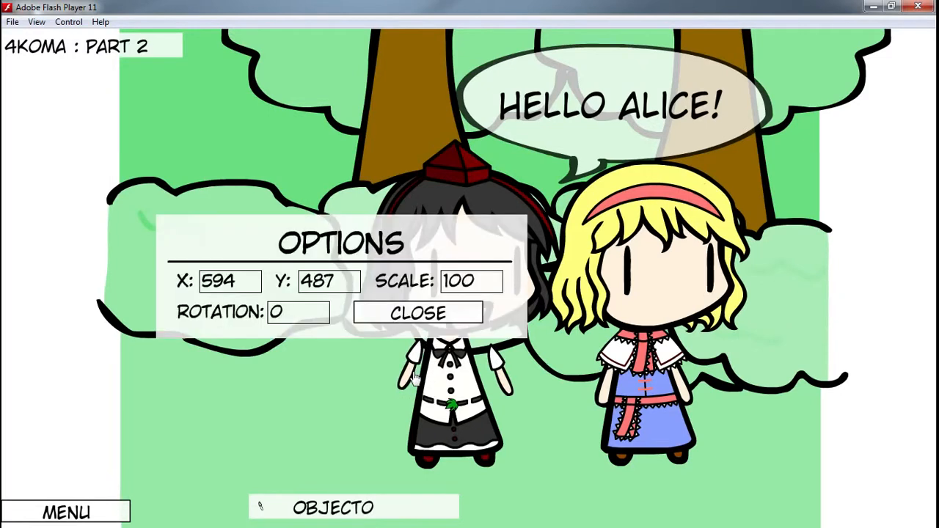
double_click(460, 282)
text(150)
click(450, 314)
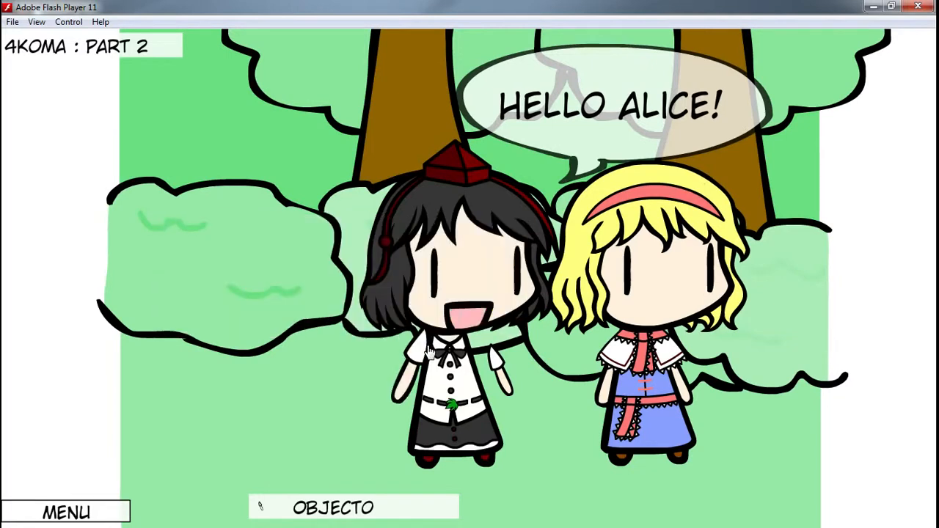
double_click(504, 372)
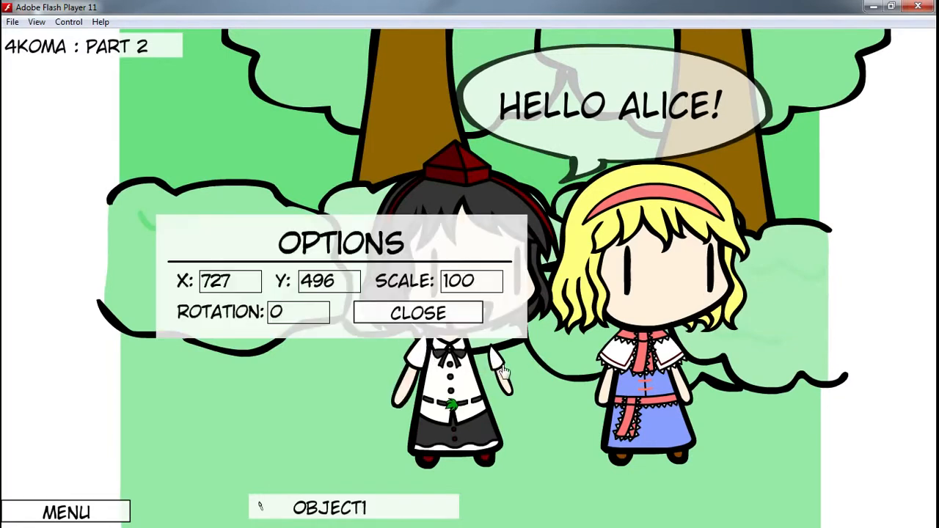
double_click(457, 282)
text(150)
click(461, 314)
drag(497, 363, 483, 356)
drag(413, 366, 417, 367)
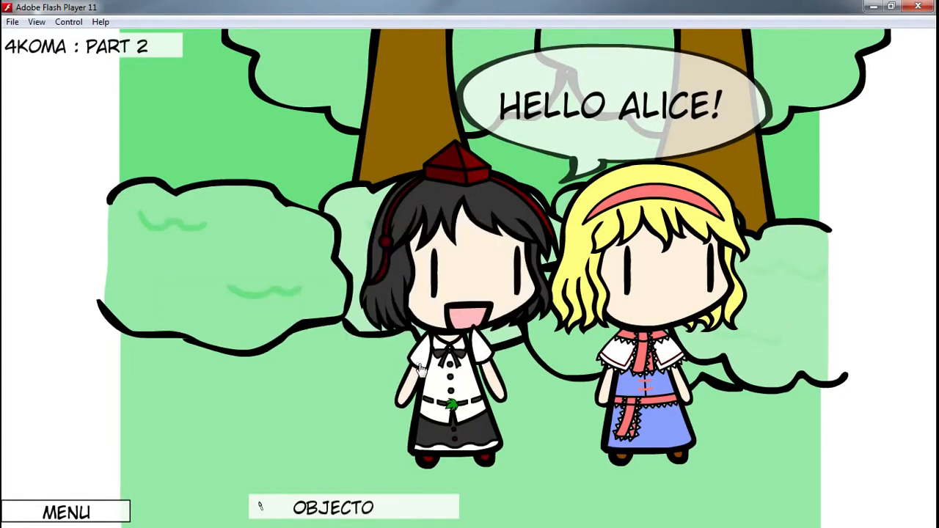
Step: Pose Aya leaning toward Alice, with one arm reaching to Alice's shoulder and the other hanging at Aya's side
key(Down)
drag(486, 361, 564, 345)
click(449, 374)
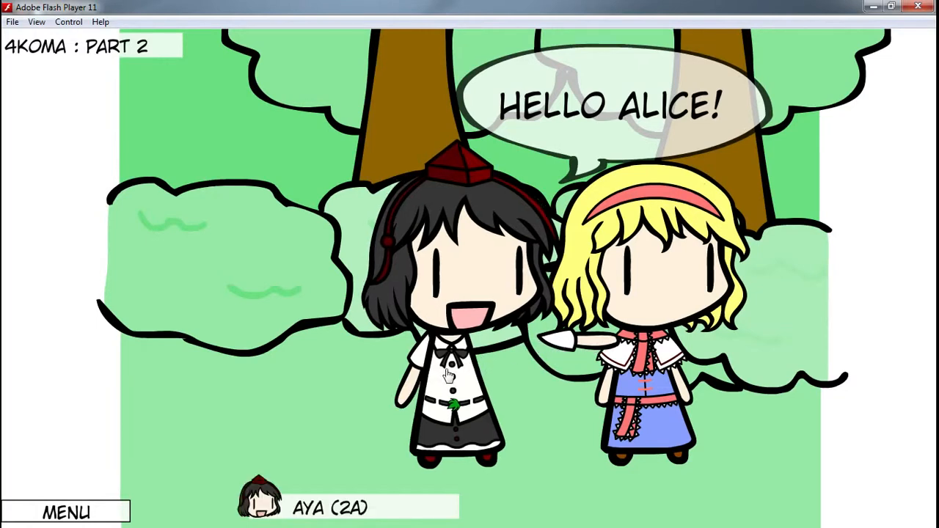
drag(449, 374, 519, 372)
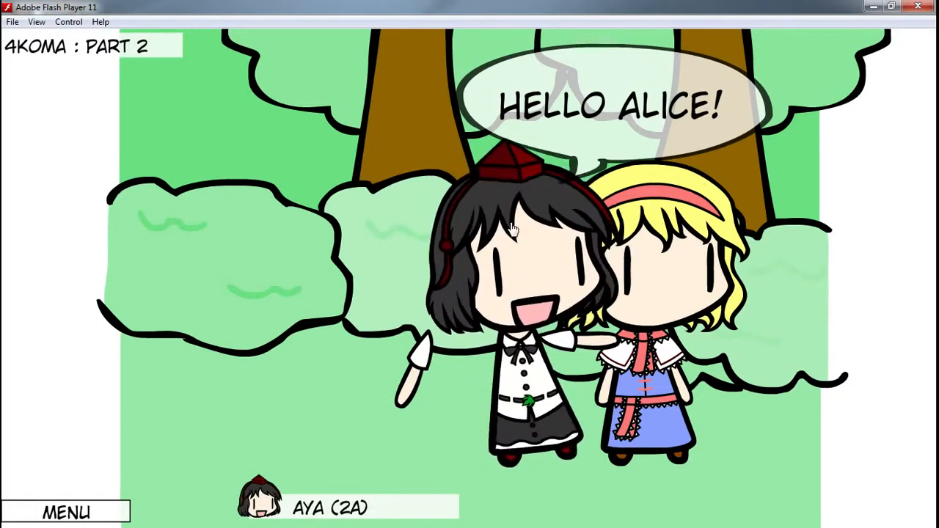
drag(513, 230, 506, 230)
drag(512, 388, 518, 389)
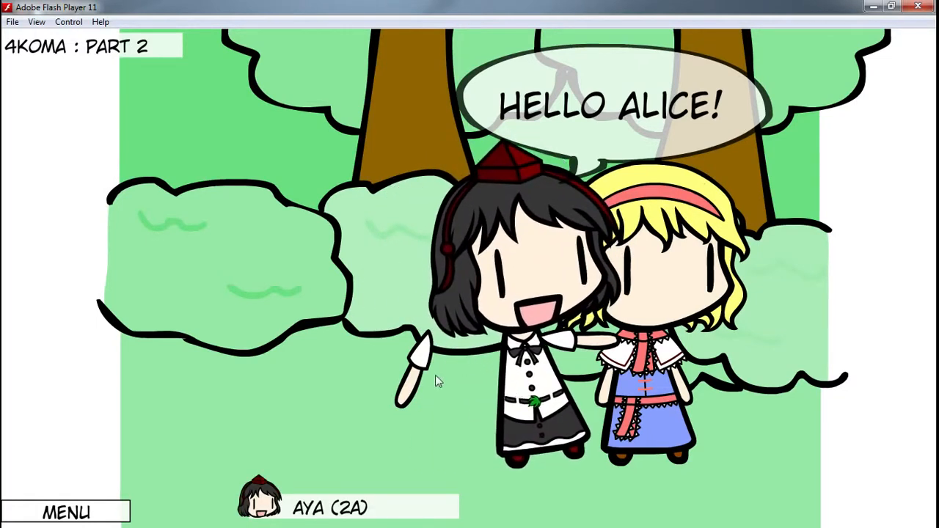
drag(435, 376, 495, 364)
Step: Nudge the speech bubble up and farther over Alice, and replace its text with "ALICE...?"
drag(591, 158, 608, 143)
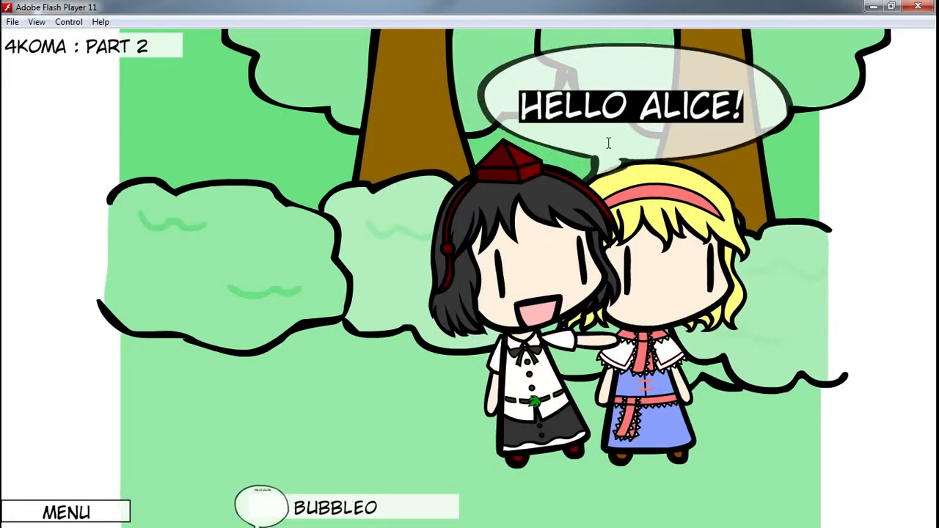
text(ALICE.)
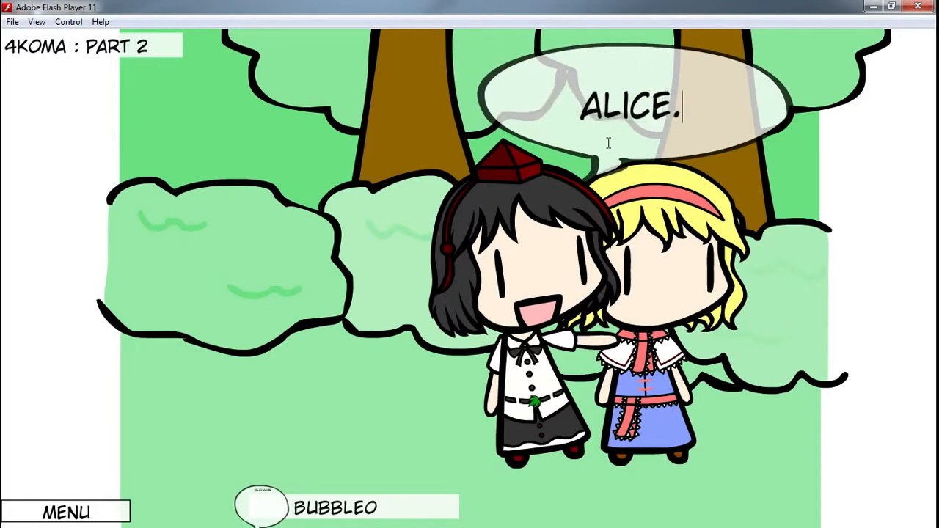
text(..?)
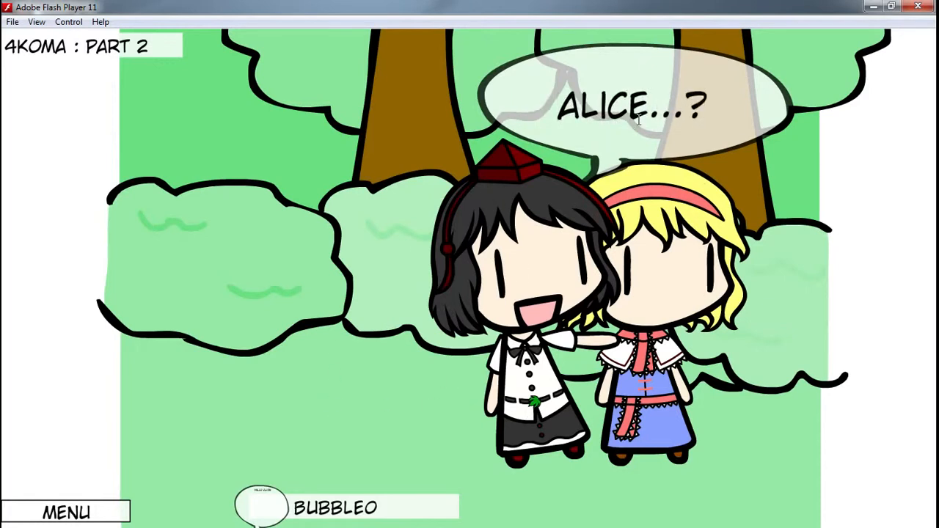
click(150, 252)
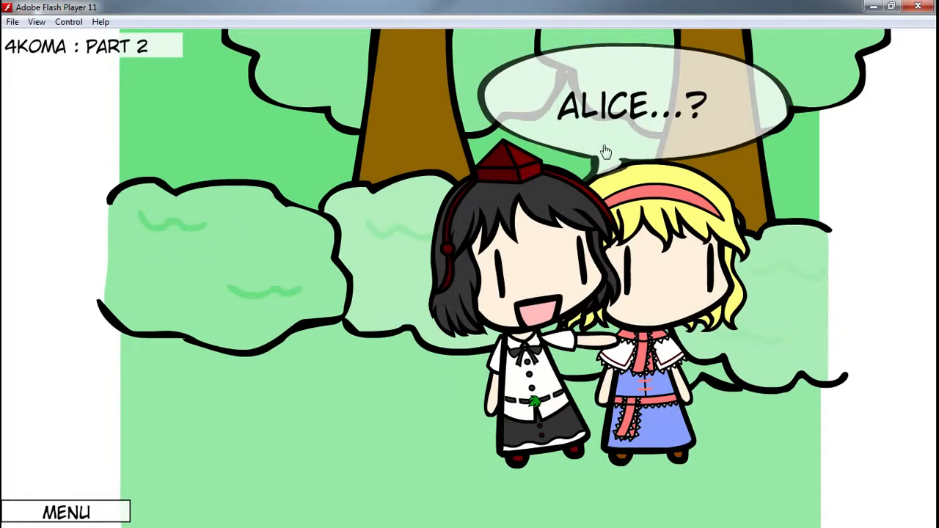
Step: Narrow the speech bubble to suit the shorter text and center both above Alice's head
click(634, 121)
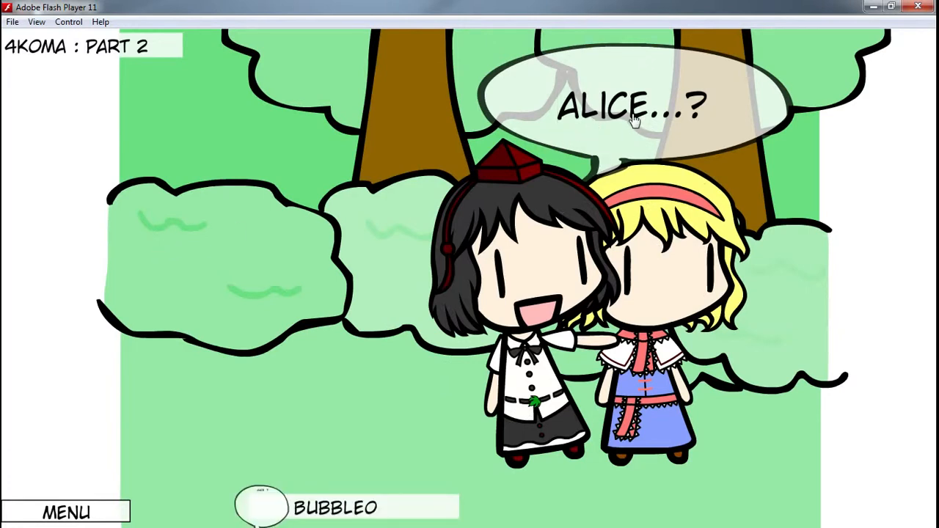
click(634, 121)
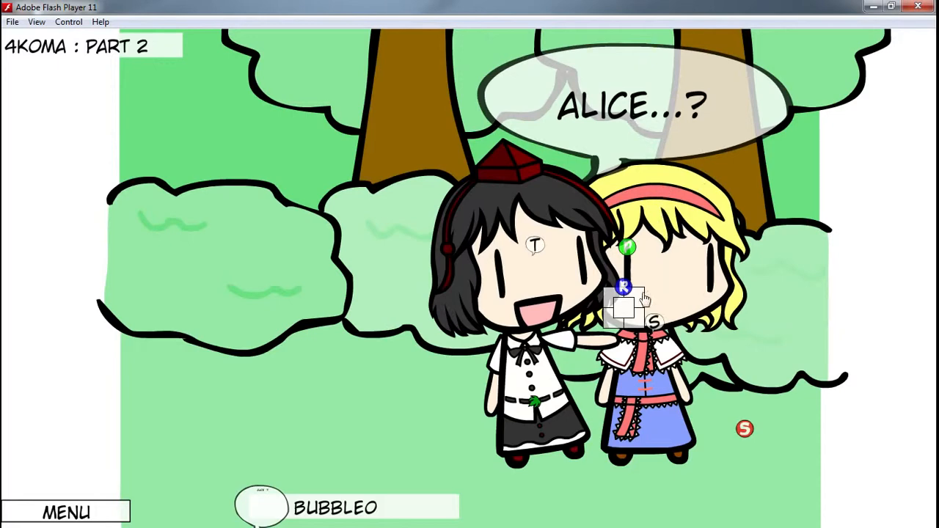
drag(624, 307, 653, 314)
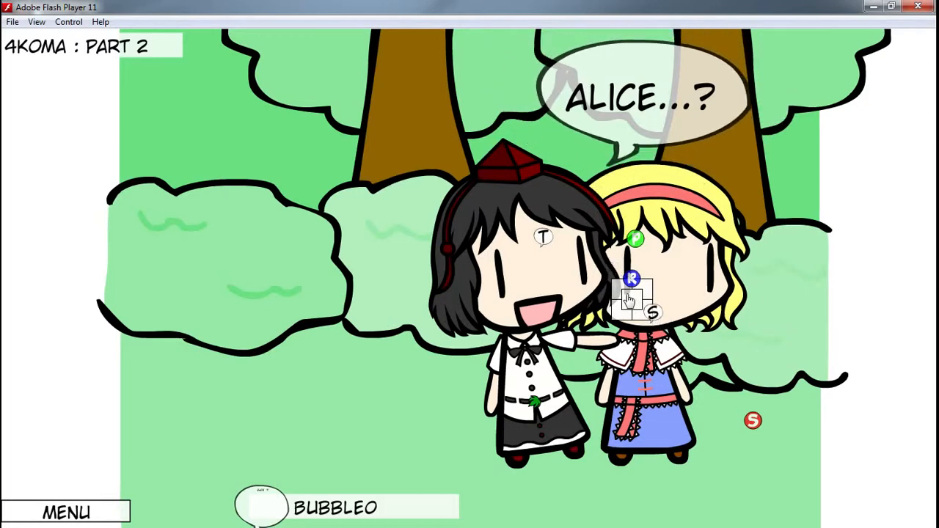
drag(652, 314, 650, 315)
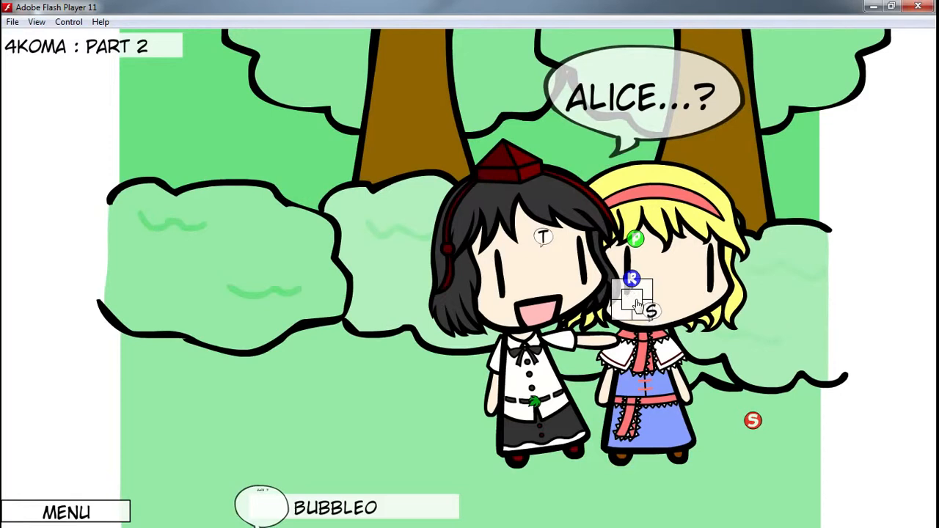
drag(635, 307, 639, 317)
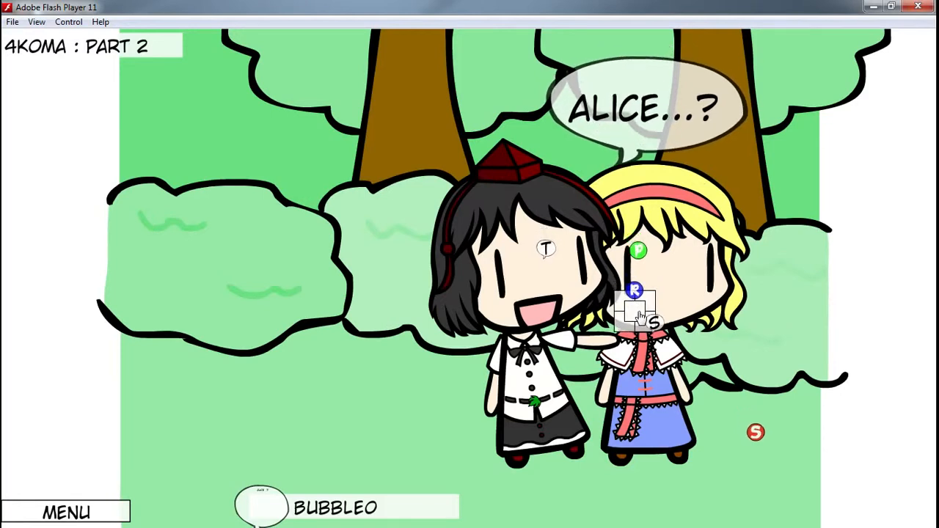
drag(643, 116, 661, 126)
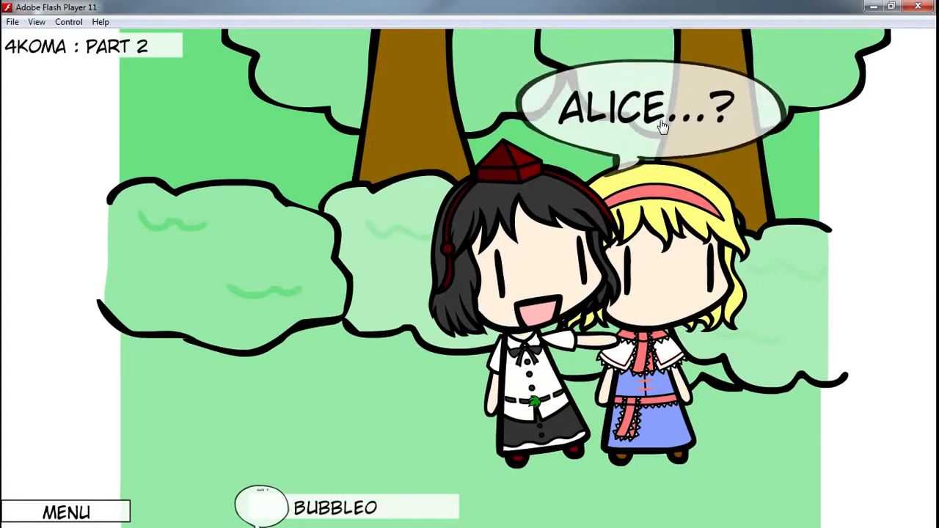
Step: Change Alice's eyes to the shaded, blushing EYE 113
click(666, 412)
click(400, 514)
mouse_move(366, 418)
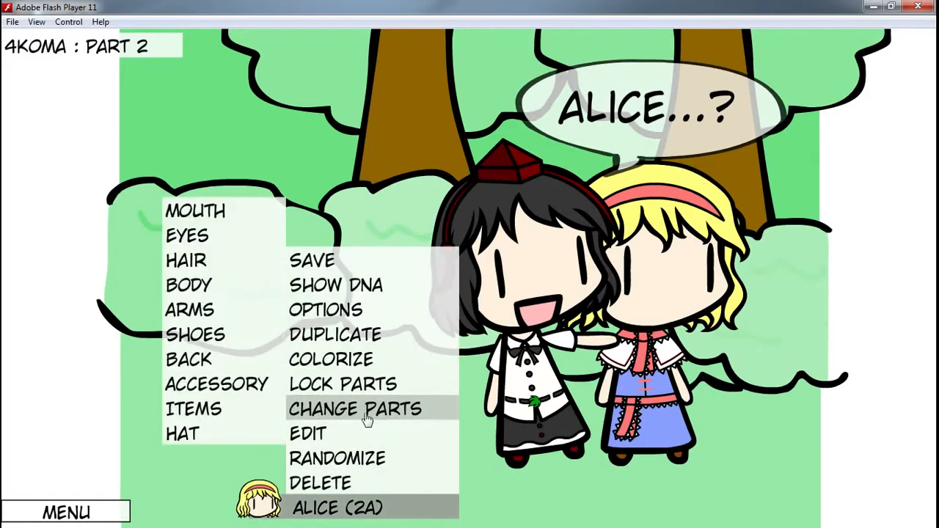
click(252, 245)
drag(675, 213, 672, 468)
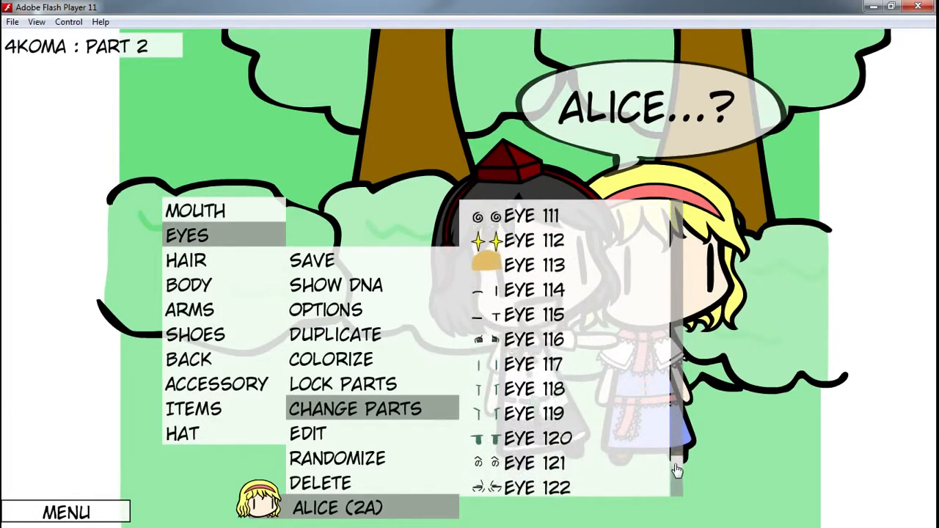
click(579, 280)
click(830, 299)
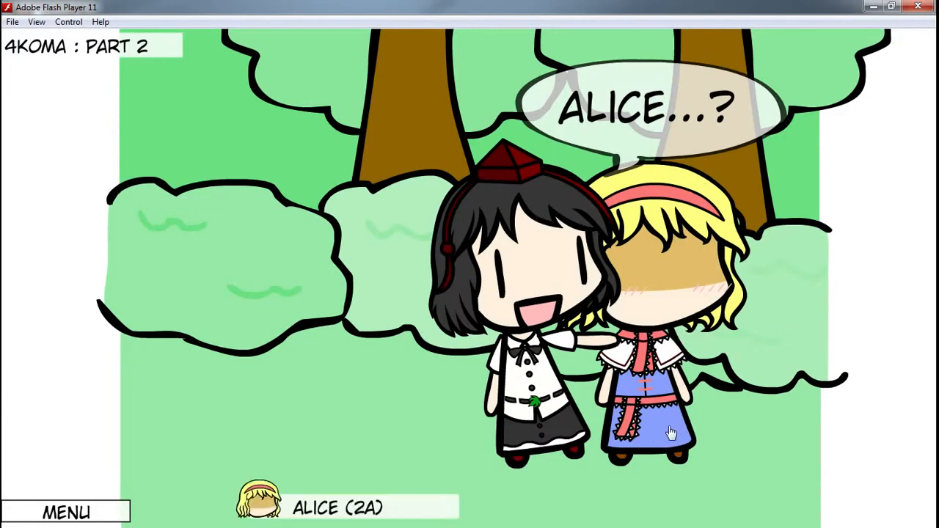
Step: Set Alice's eyes to EYE 69, the shaded version without blush marks
click(447, 505)
click(416, 408)
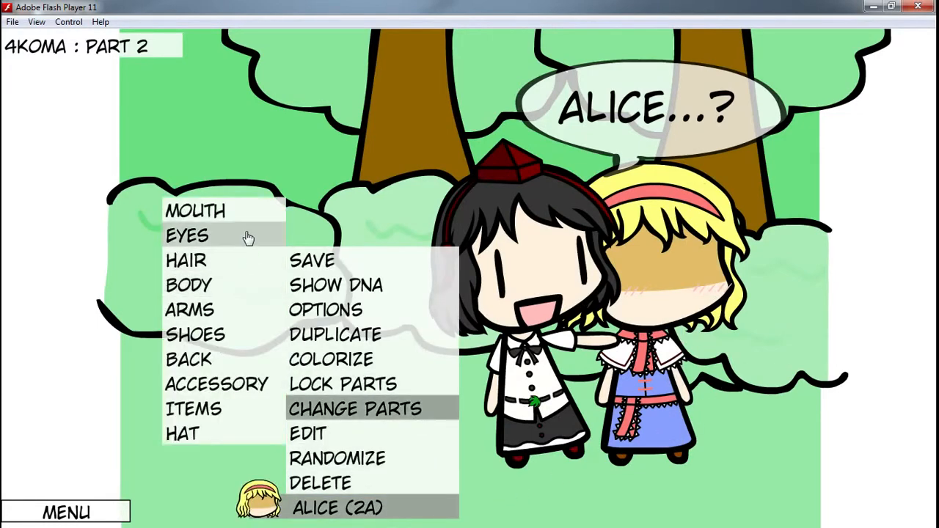
click(248, 237)
drag(675, 478, 700, 351)
click(621, 394)
click(828, 338)
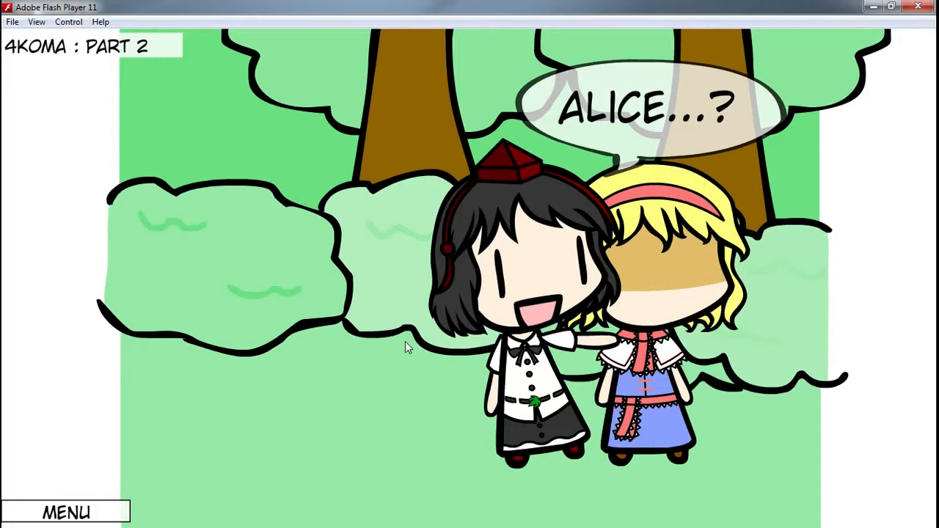
Step: Advance to part 3 of the 4KOMA and duplicate Alice, placing the copy in front of the far-left bush
key(Page_Down)
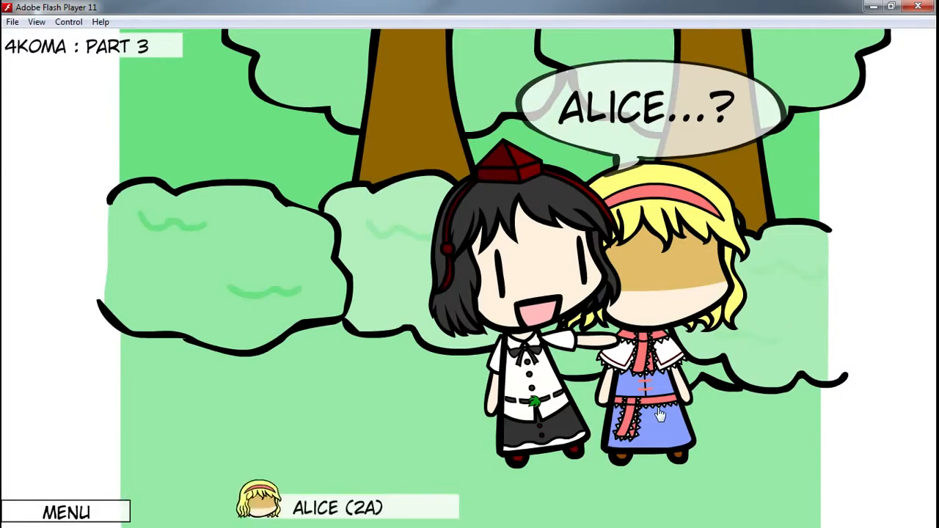
key(c)
drag(150, 228, 259, 401)
Step: Remove the copied Alice's shoes, arms and body, and lay the remaining head sideways on the ground beside the original Alice
click(355, 510)
click(348, 417)
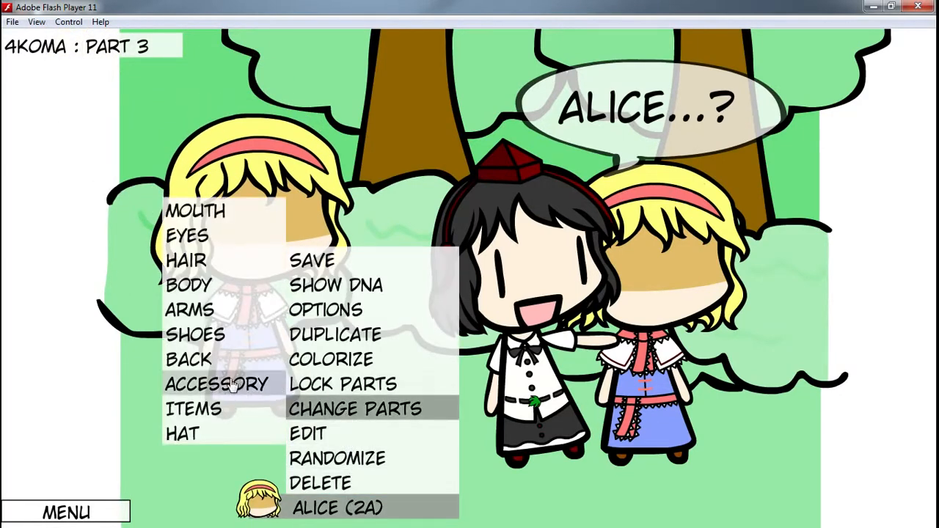
click(229, 342)
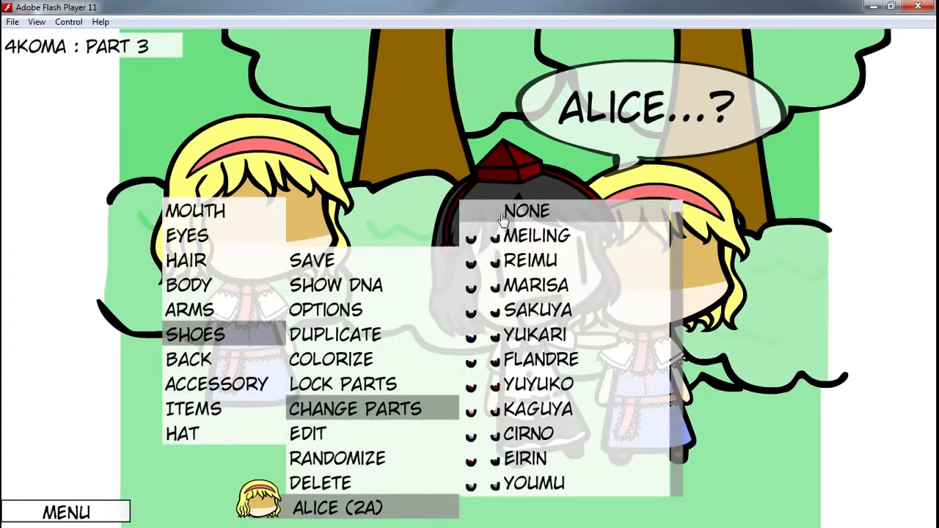
click(249, 310)
click(253, 285)
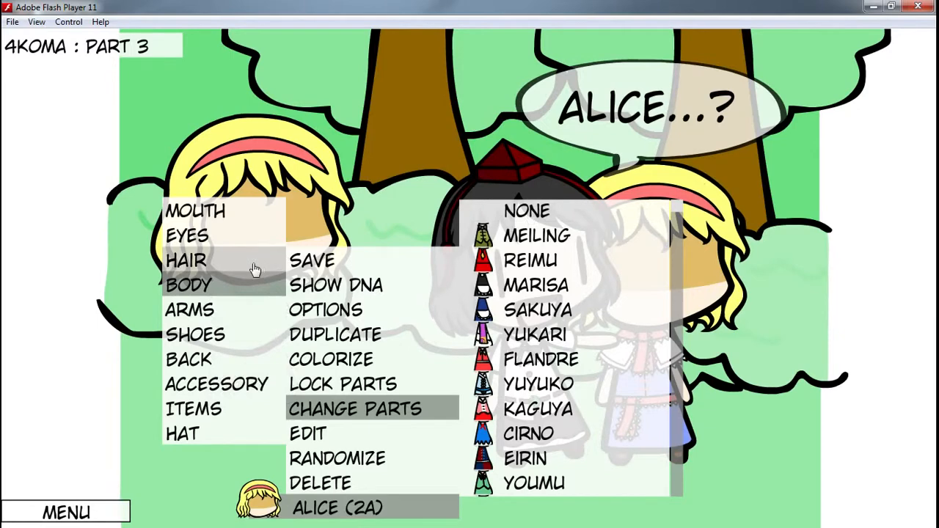
click(95, 440)
drag(258, 178, 694, 438)
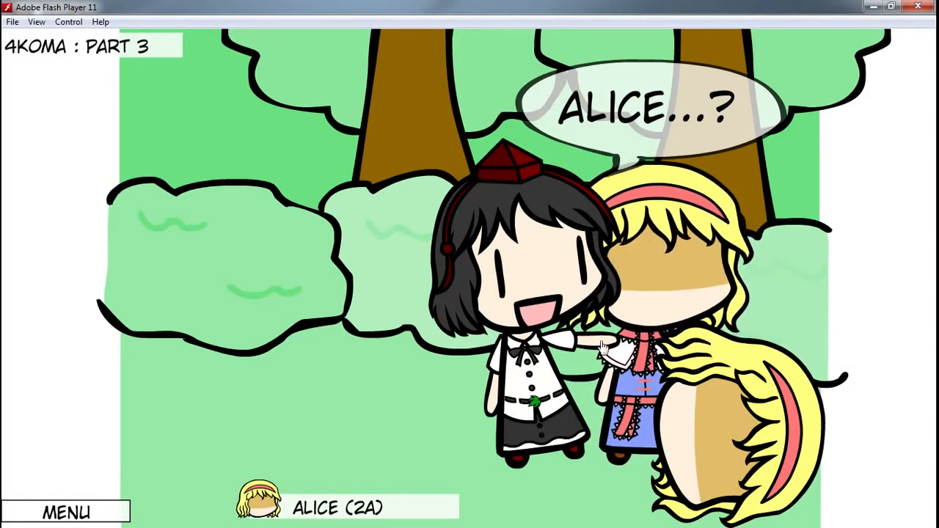
Step: Set the standing Alice's hat to NONE and her eyes to EYE 129 (NONE)
click(403, 509)
mouse_move(407, 419)
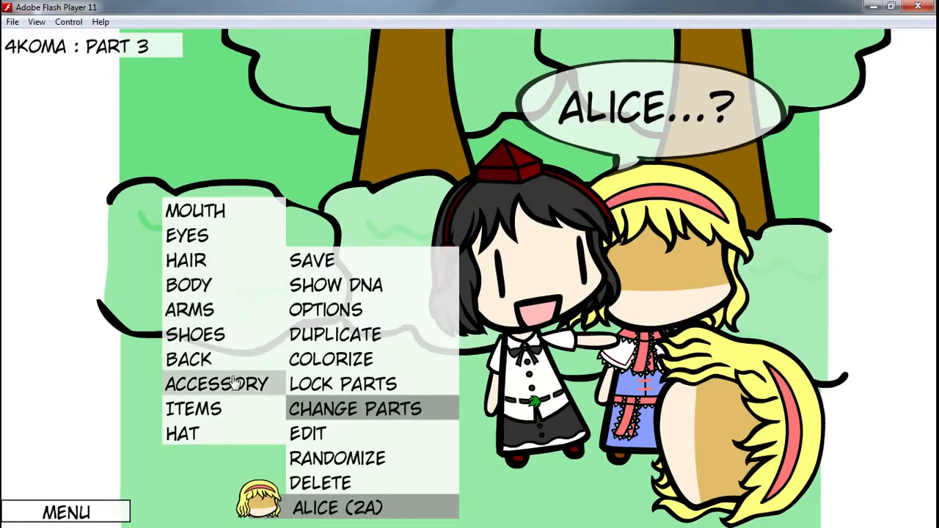
click(183, 433)
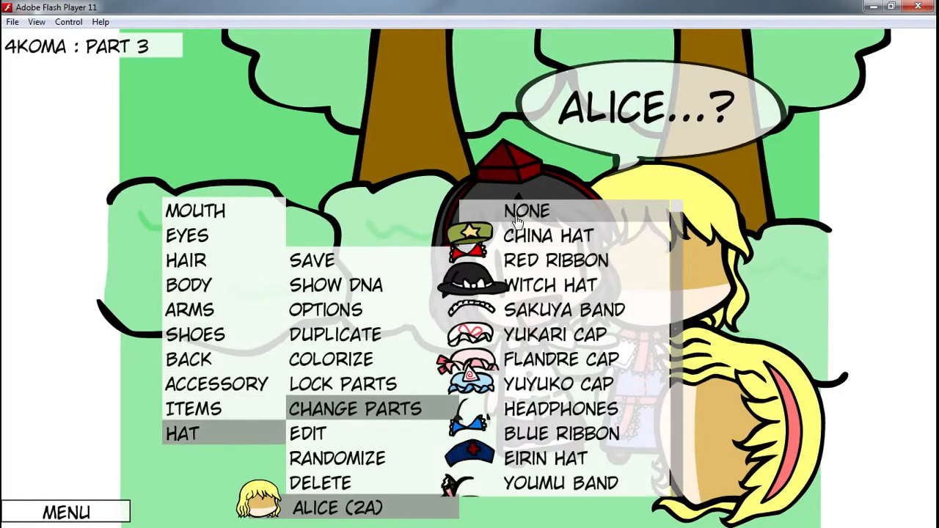
click(242, 235)
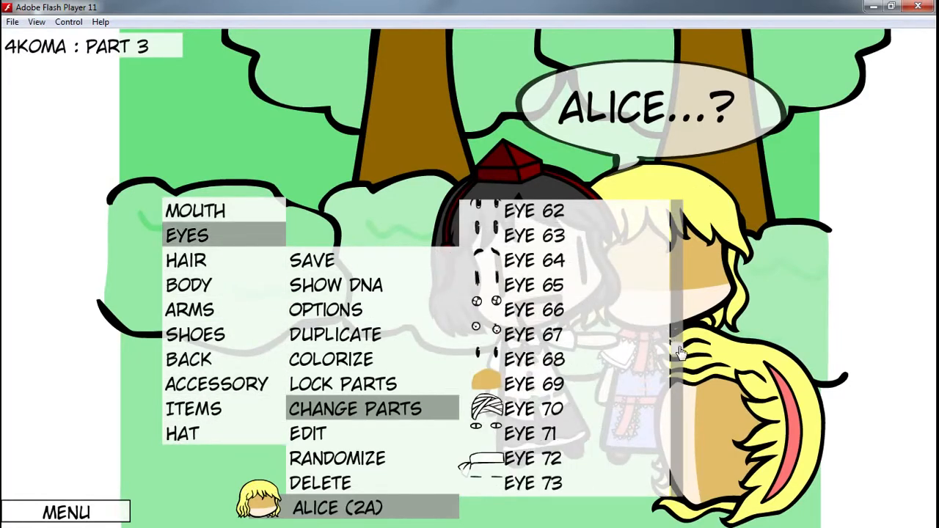
drag(678, 348, 671, 501)
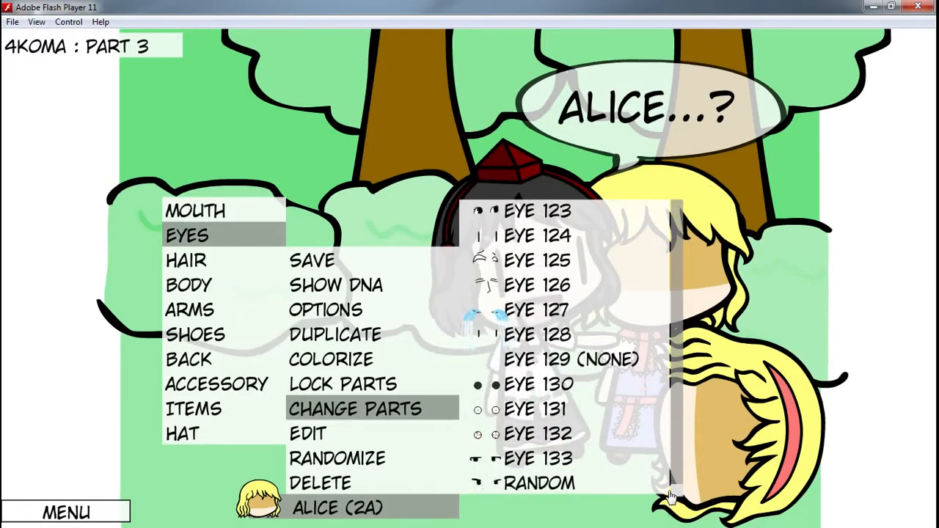
click(628, 369)
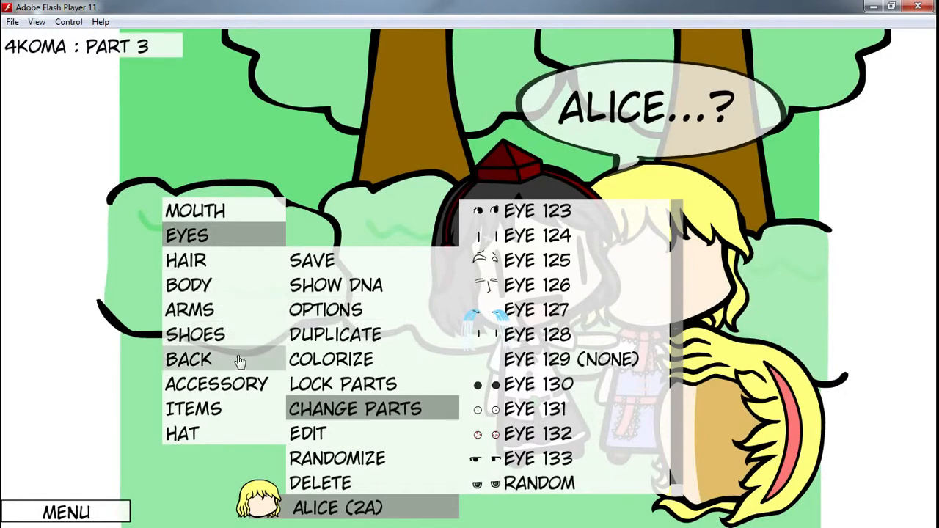
Step: Change the standing Alice's hair to HEADLESS so only her body remains
click(229, 262)
drag(674, 213, 676, 462)
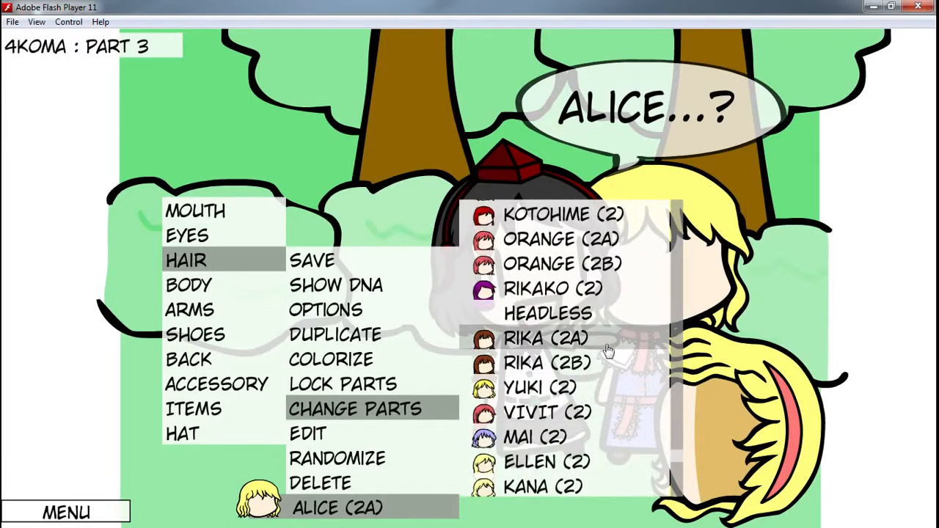
click(598, 314)
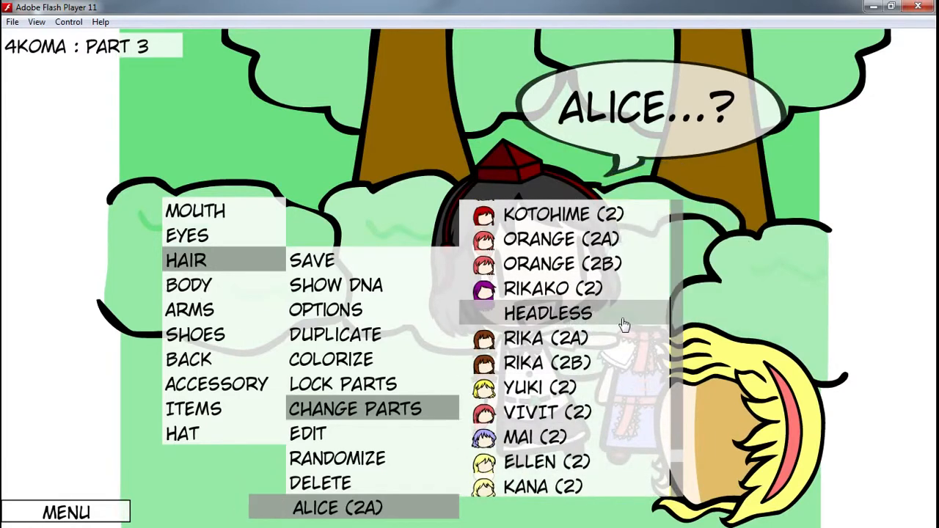
click(834, 266)
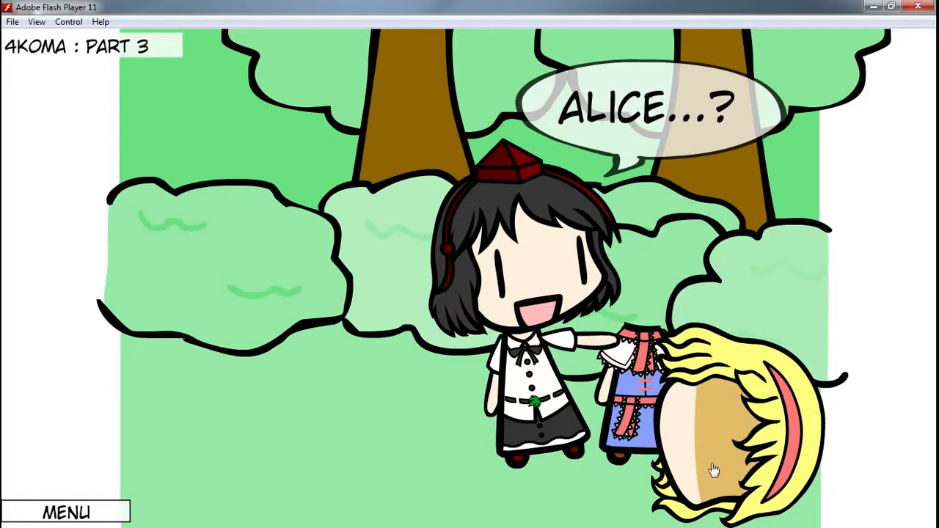
Step: Move Aya away from Alice into an upright stance and reposition both arm objects to hang at her sides
drag(525, 249, 441, 255)
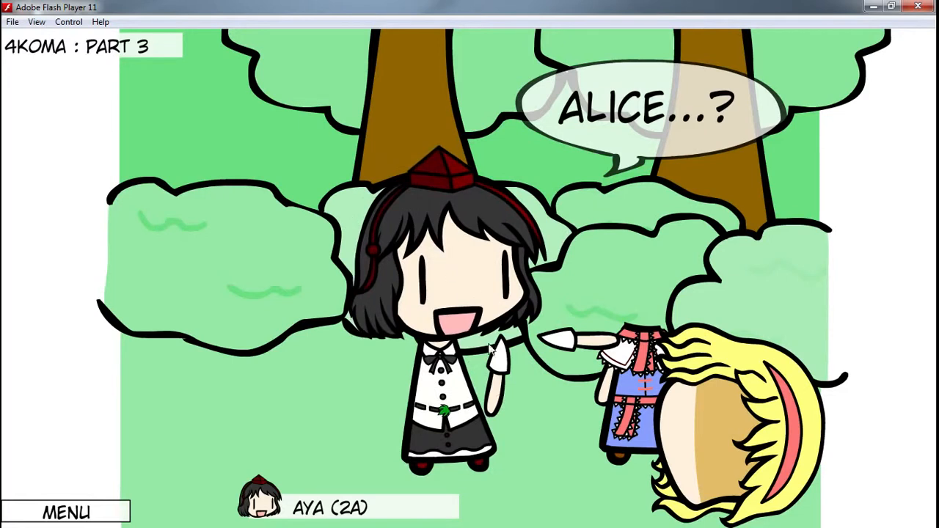
drag(490, 350, 405, 347)
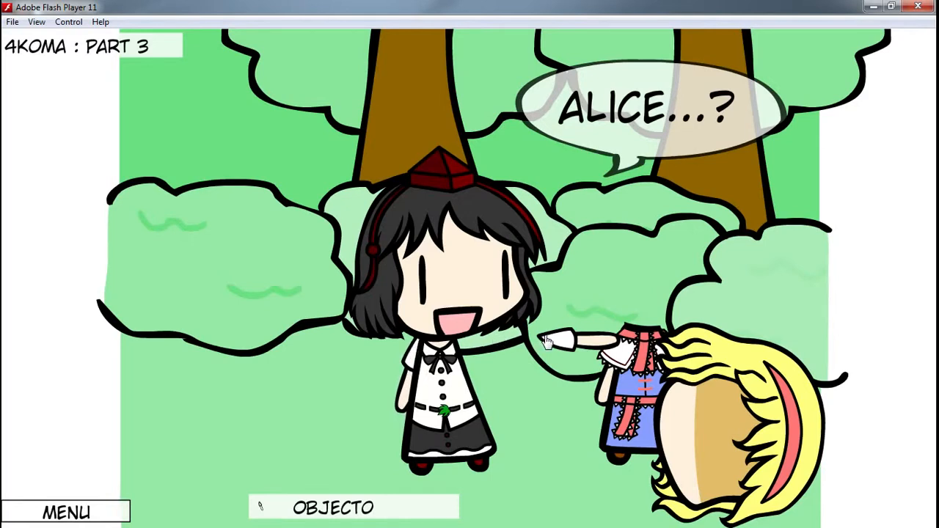
drag(547, 341, 467, 360)
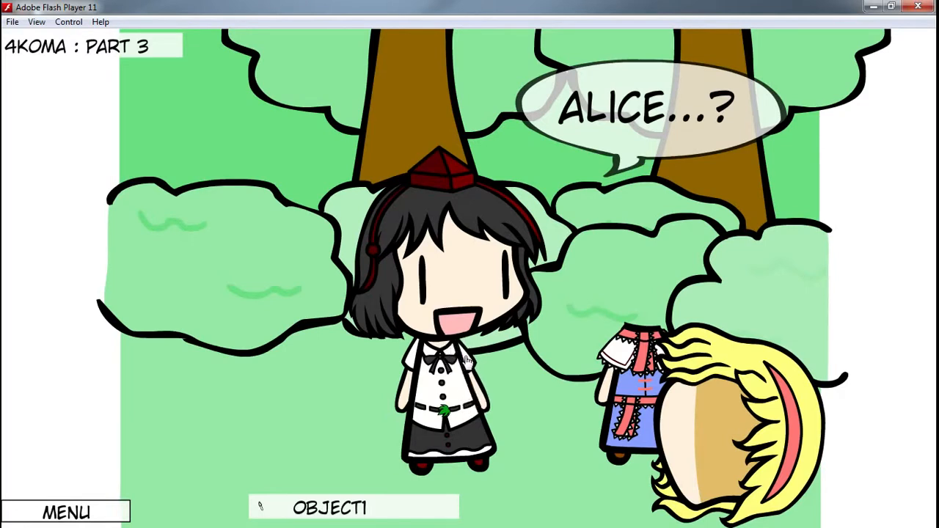
click(449, 232)
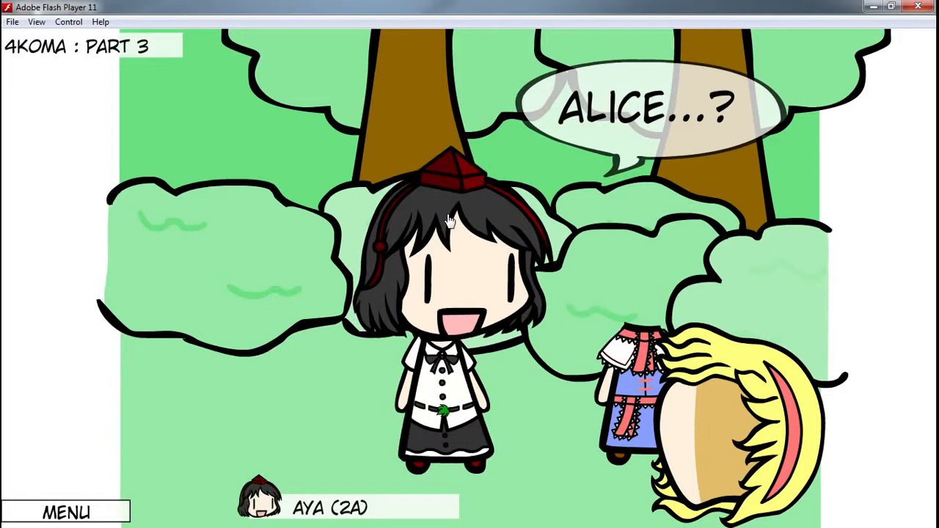
Step: Replace the speech bubble's text with "HOLY CRAP! ALICE!", then widen the bubble to fit and position it above Aya's head
click(631, 152)
drag(631, 151, 622, 159)
double_click(623, 157)
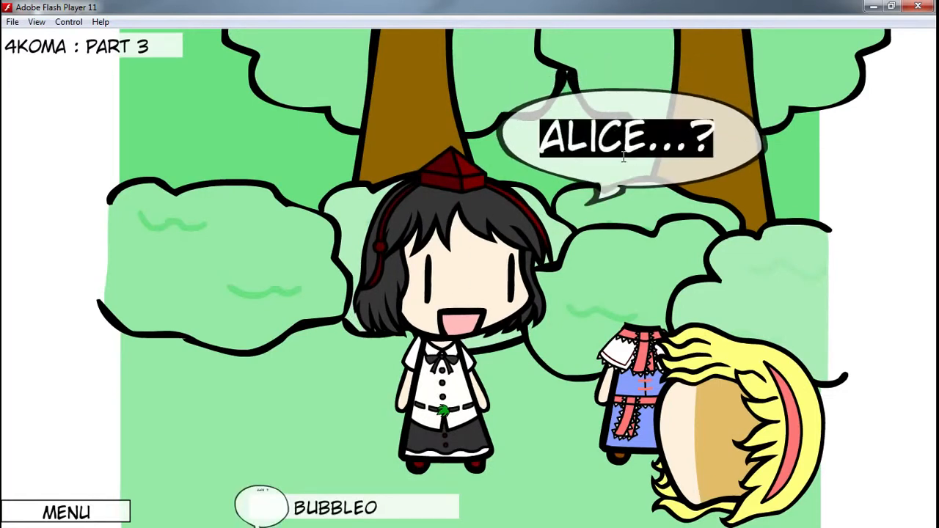
text(HOLY CRE)
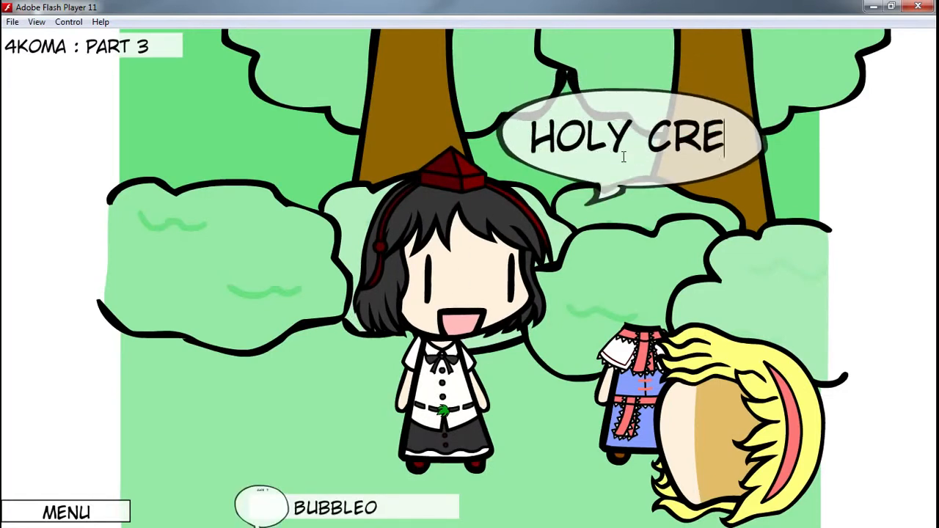
key(BackSpace)
text(AP!)
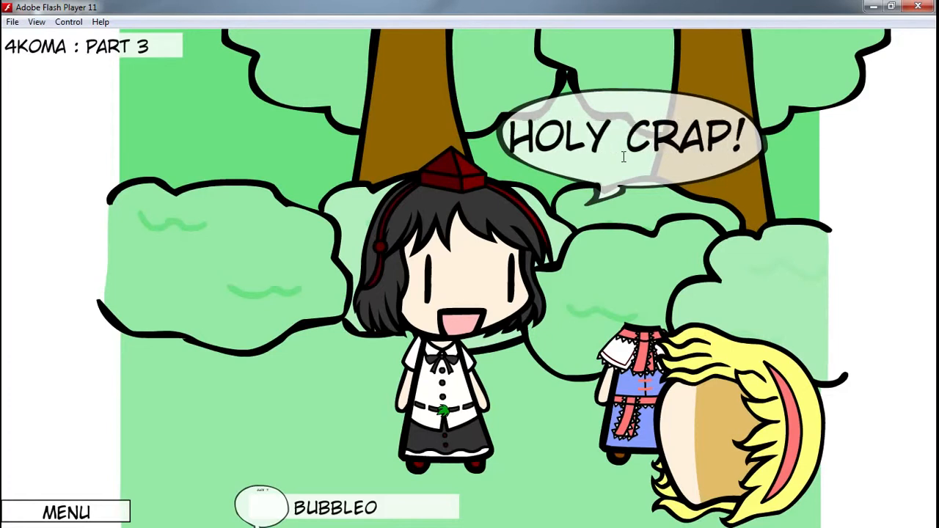
text( ALICE!)
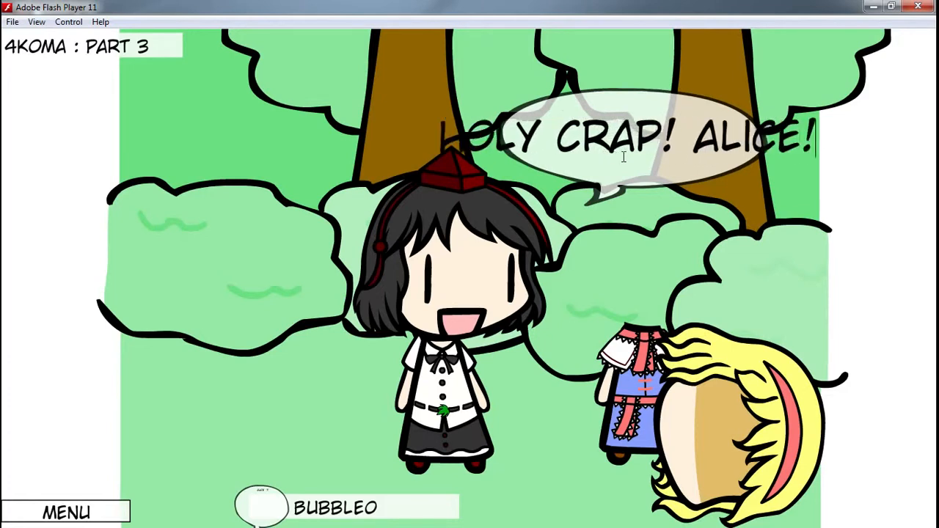
click(183, 273)
drag(614, 174, 596, 168)
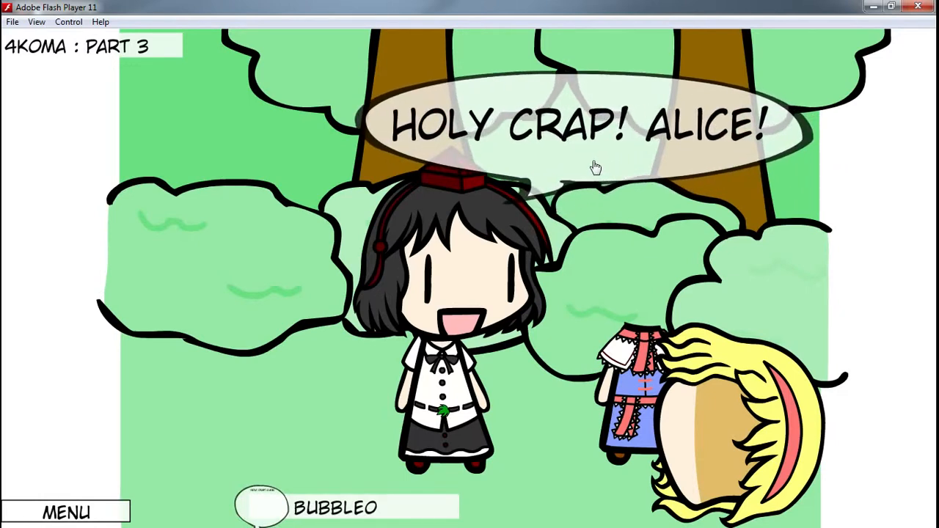
Step: Change Aya's mouth to the wide-open frown MOUTH 9
click(402, 499)
click(396, 409)
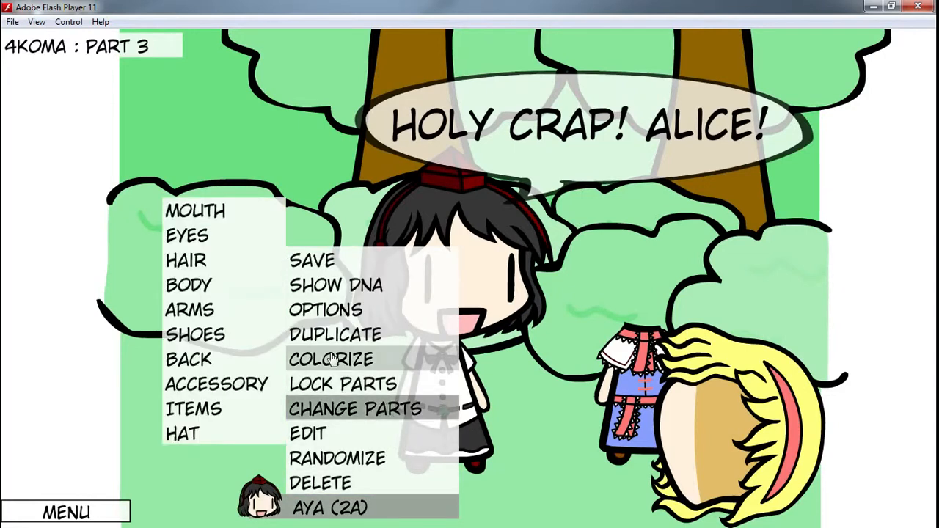
click(249, 213)
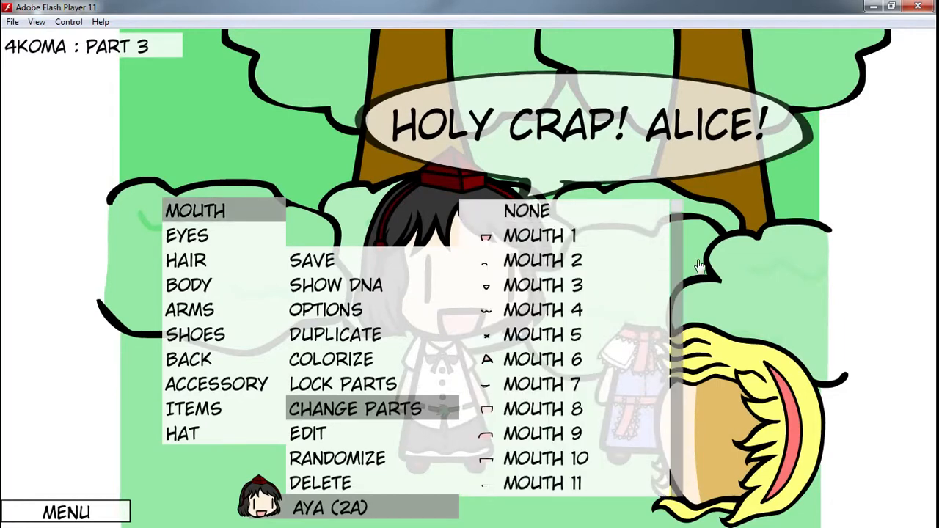
scroll(682, 220, down, 6)
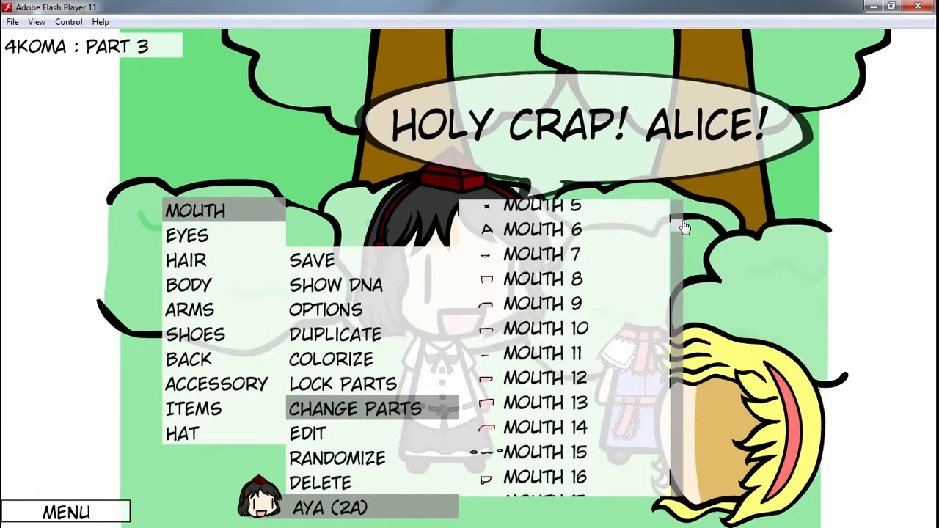
scroll(684, 230, up, 6)
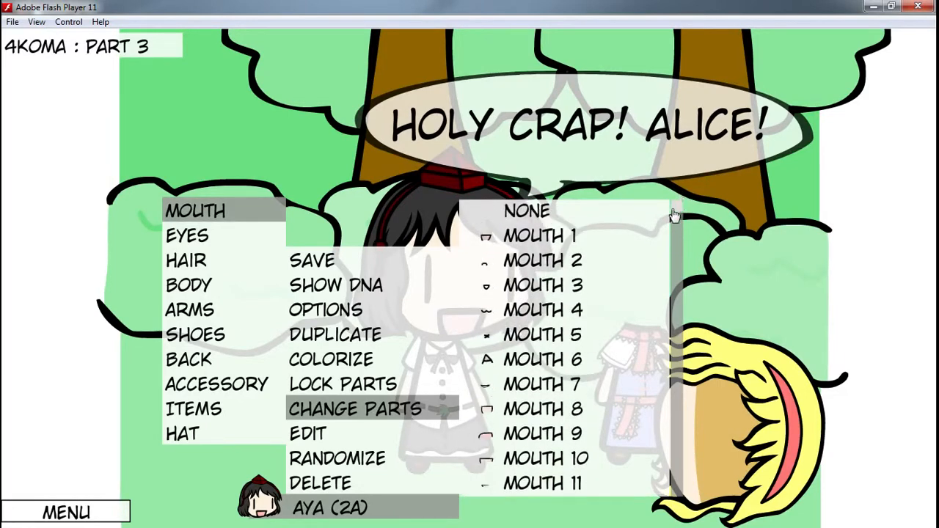
scroll(676, 218, down, 3)
click(616, 341)
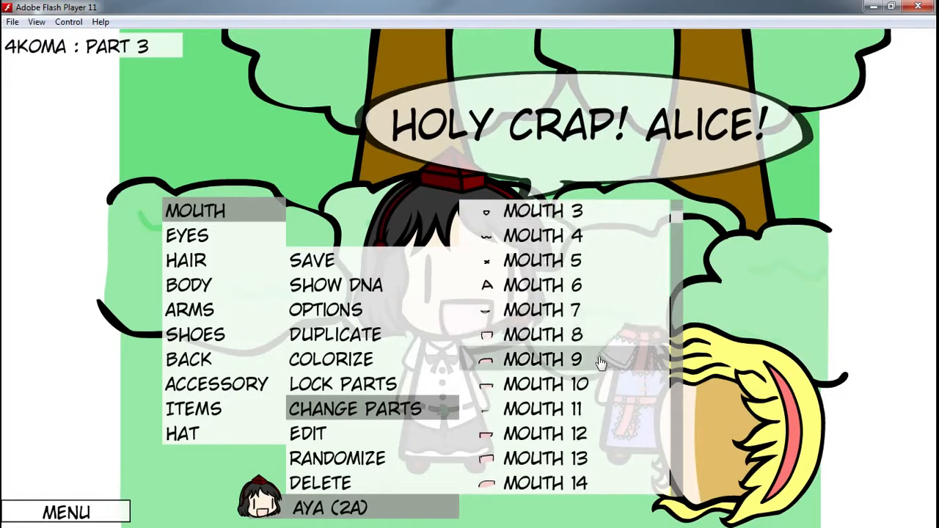
click(601, 359)
Step: Set Aya's eyes to the round black dots of EYE 4
click(227, 238)
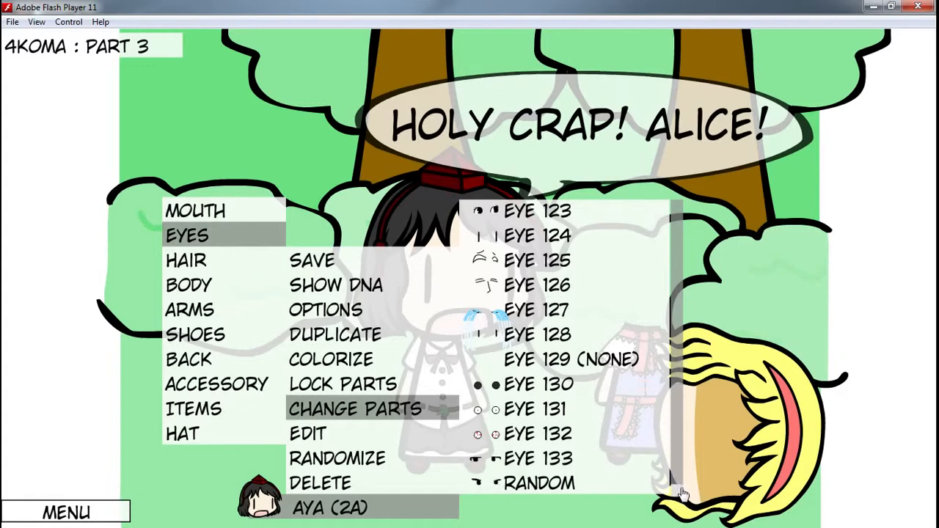
drag(679, 489, 685, 198)
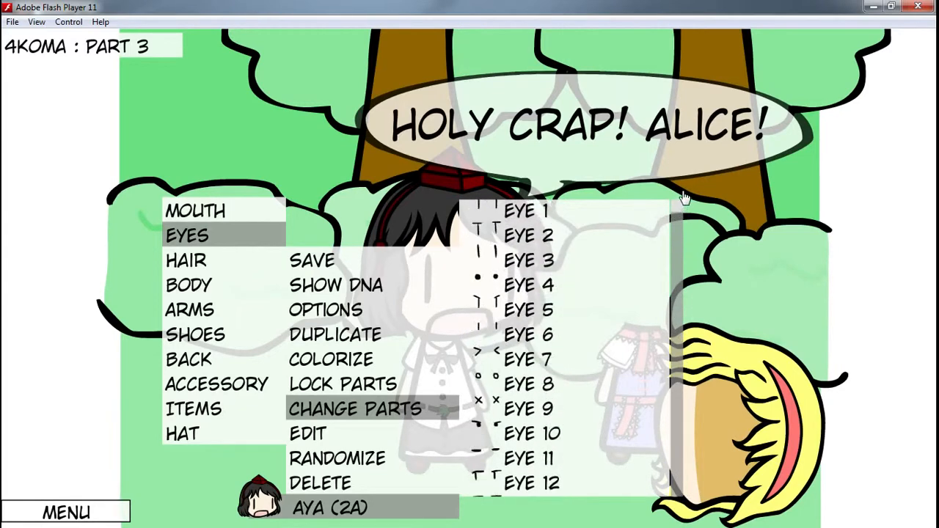
click(601, 285)
click(266, 133)
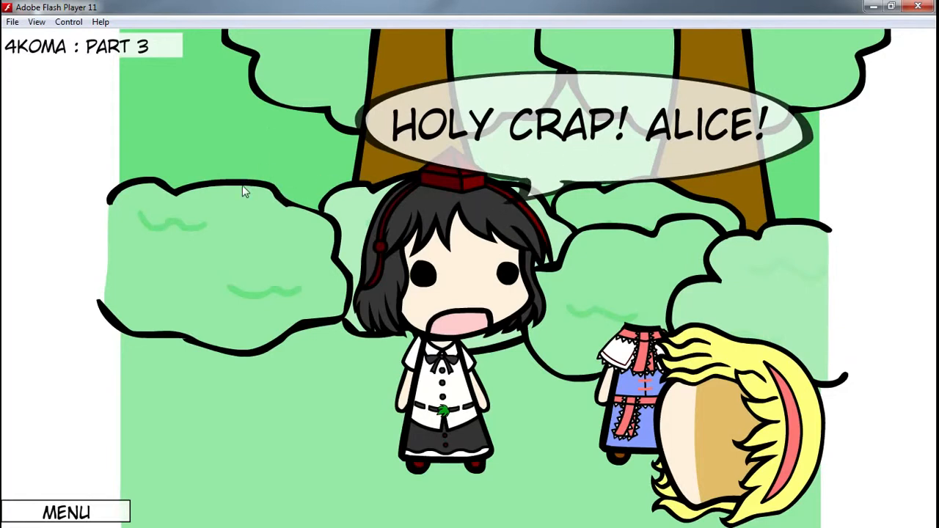
Step: Return to part 2 of the comic and change Aya's eyes to a worried pair with slanted eyebrows
key(Right)
key(space)
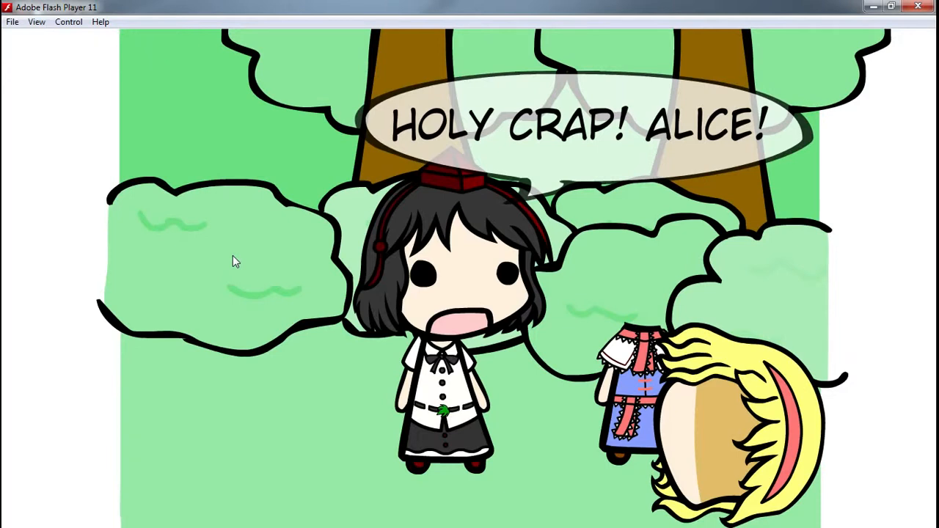
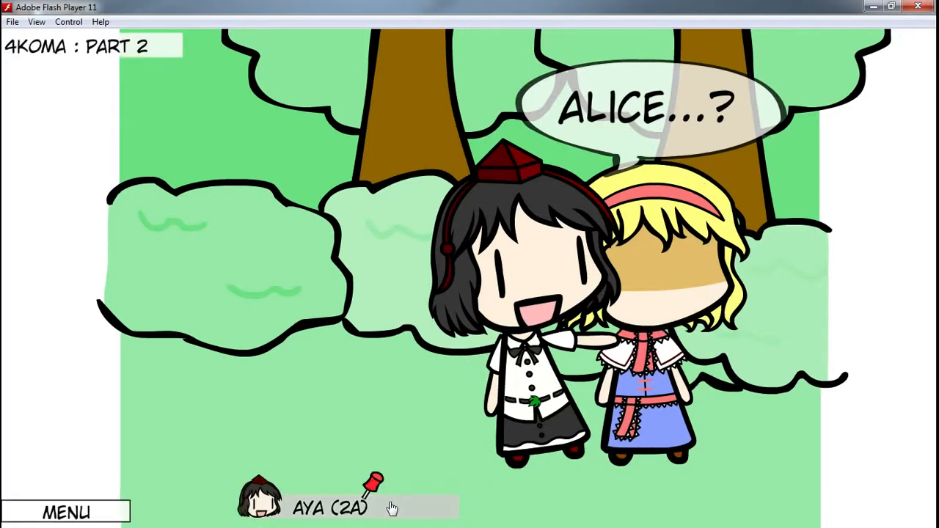
click(392, 509)
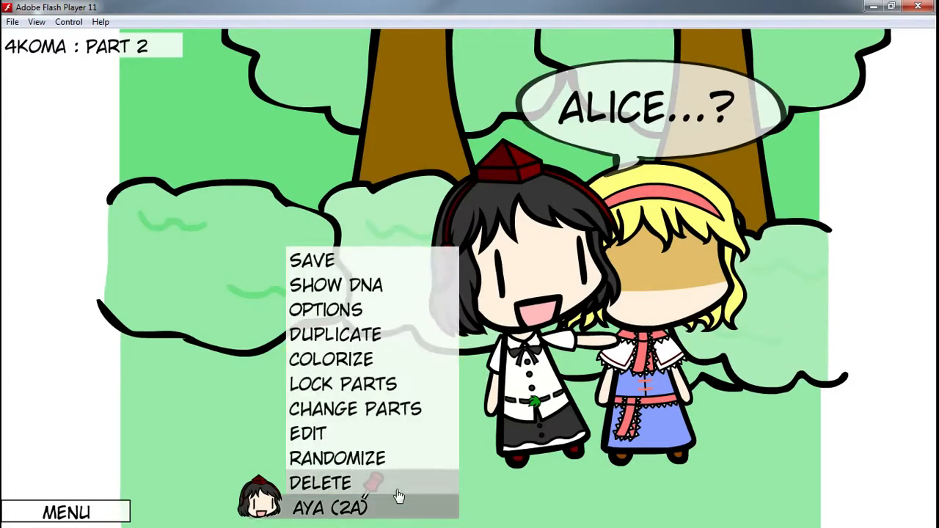
click(405, 419)
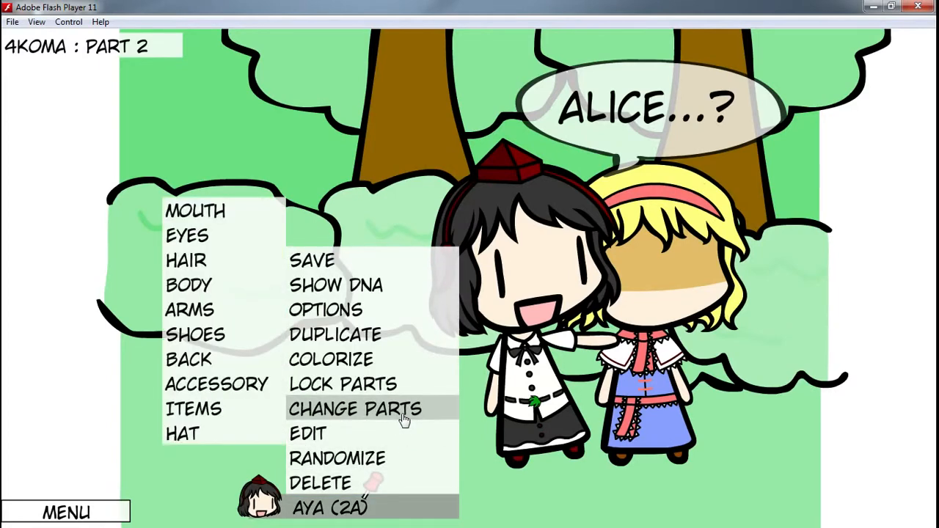
click(225, 238)
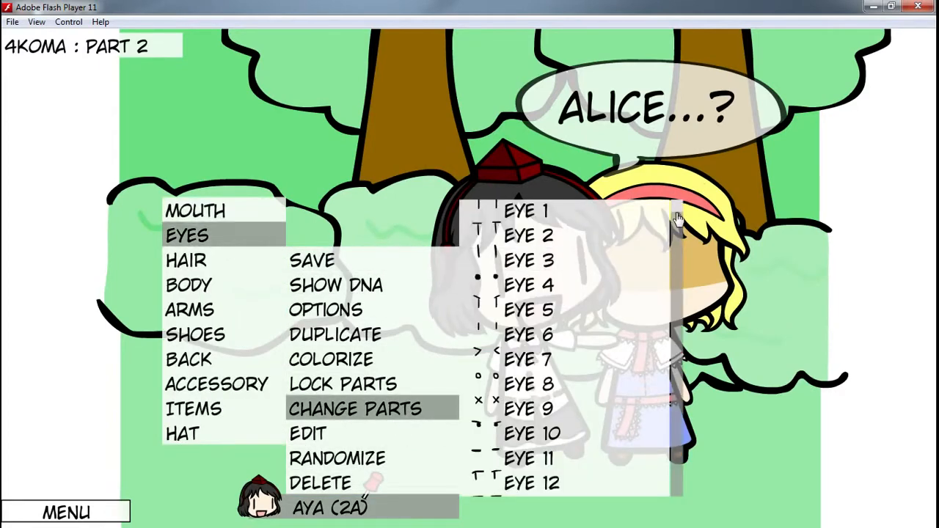
drag(676, 220, 717, 242)
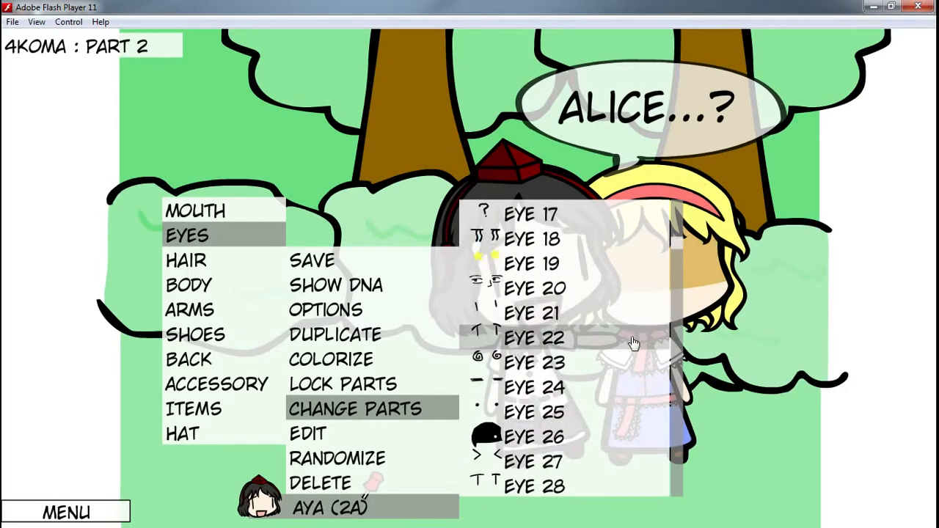
Step: Try the wide-open frown MOUTH 9 on Aya in part 2
click(259, 216)
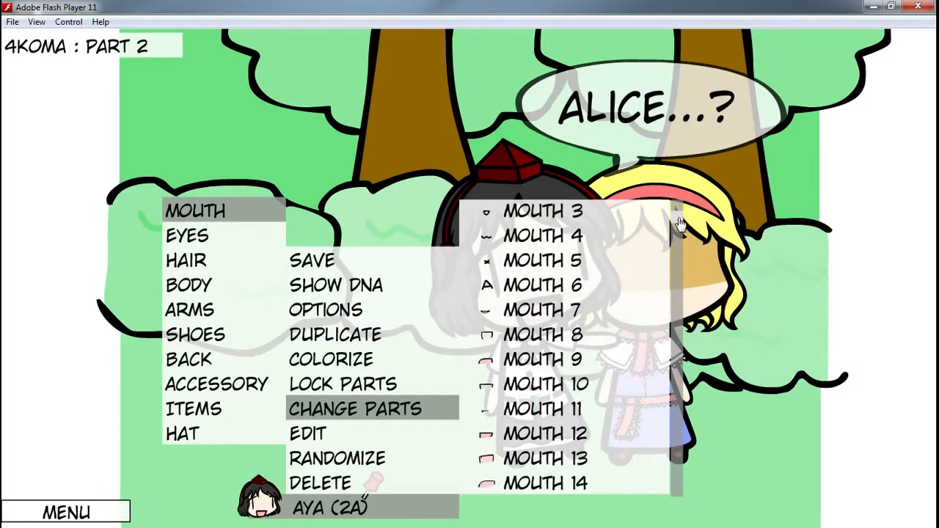
click(597, 358)
click(360, 117)
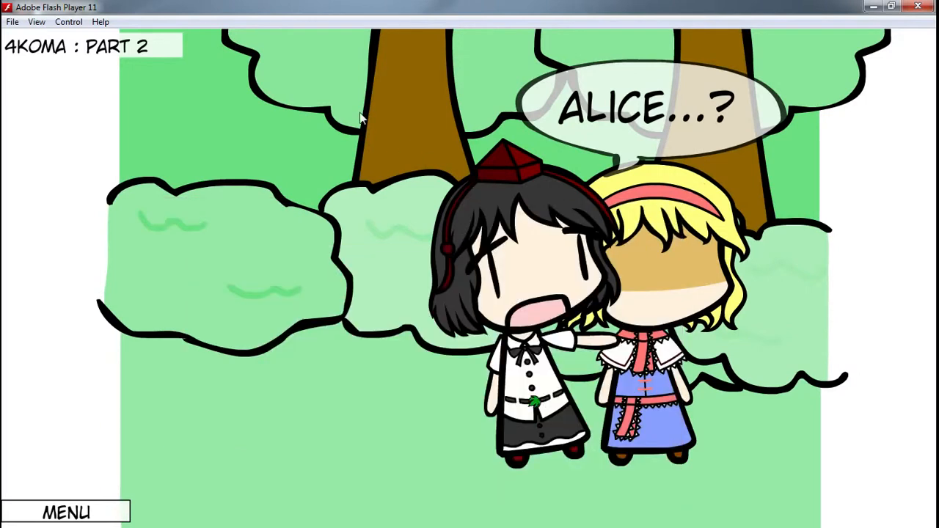
Step: Change Aya's mouth to the small frown MOUTH 2 and save the part 2 scene
click(411, 508)
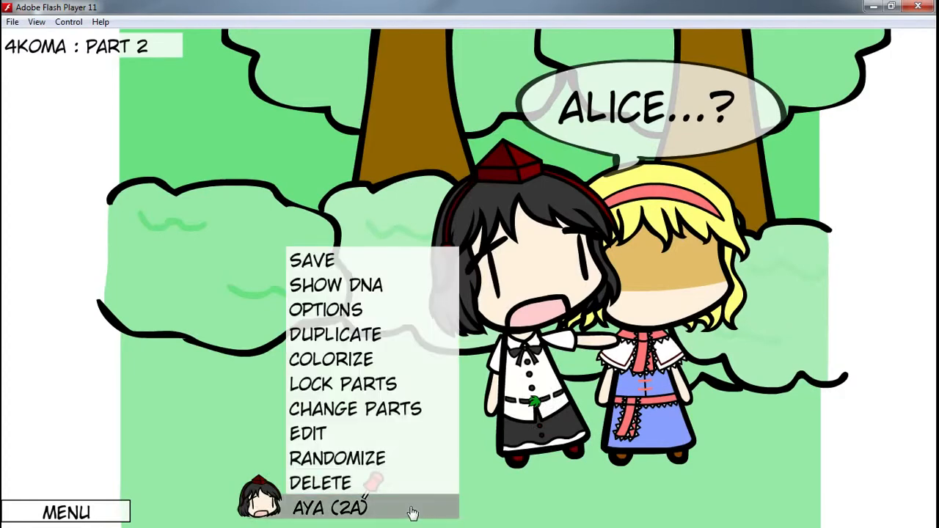
click(402, 422)
click(242, 214)
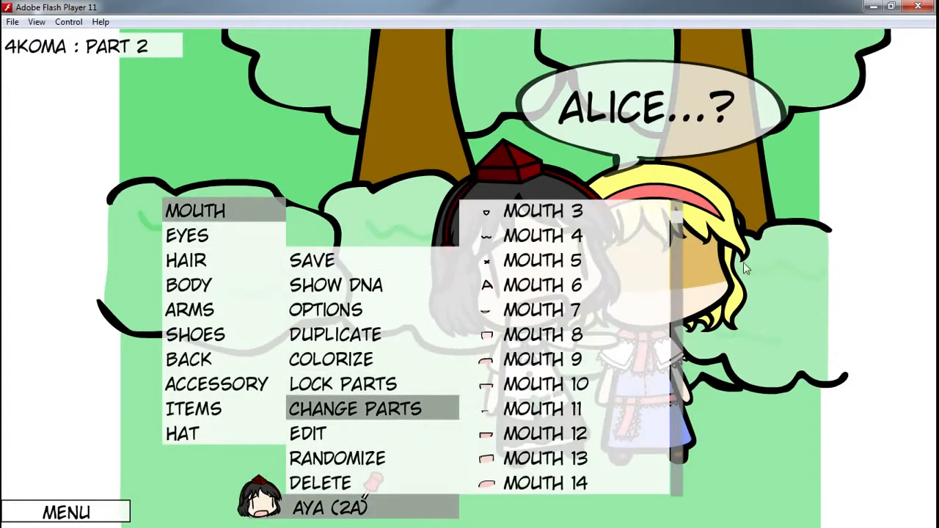
scroll(680, 226, up, 3)
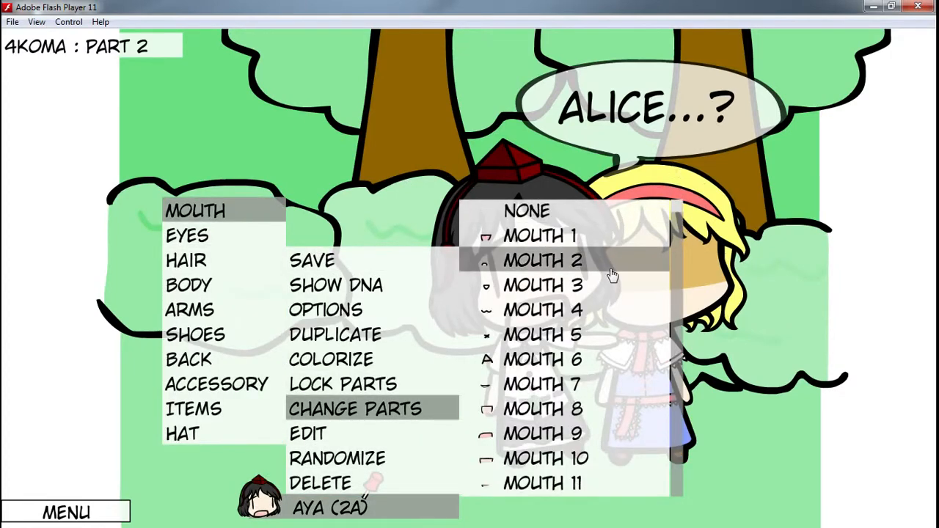
click(543, 258)
click(801, 185)
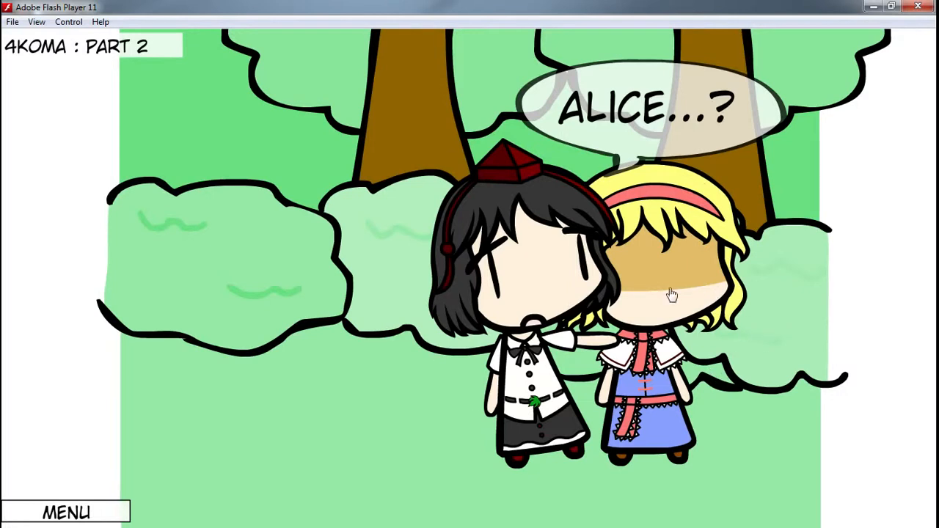
click(99, 58)
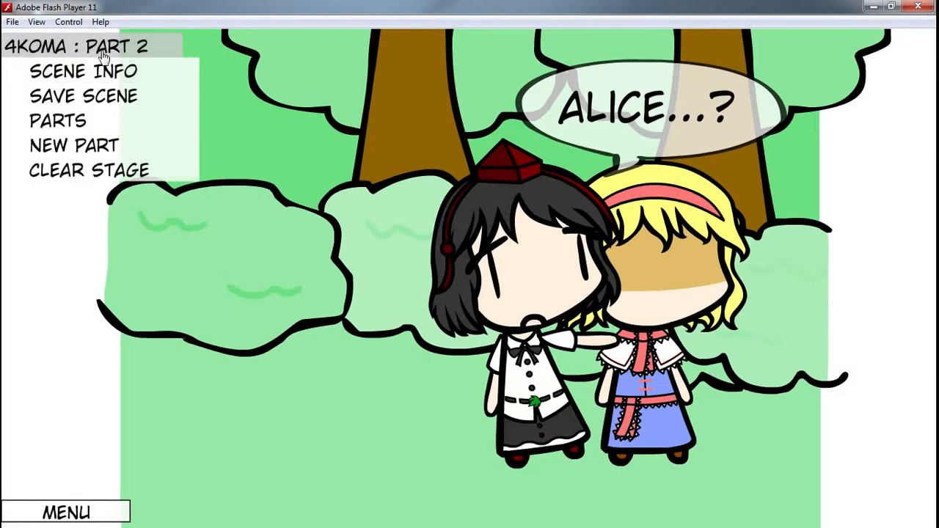
click(122, 100)
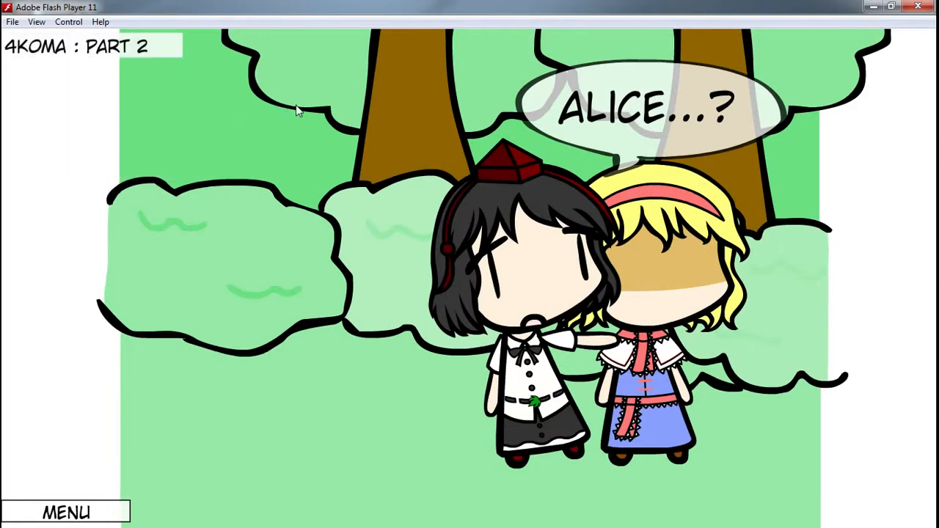
Step: Hide the interface to preview the comic's panels in sequence, then show it again on part 4
key(h)
key(Left)
key(Left)
key(Left)
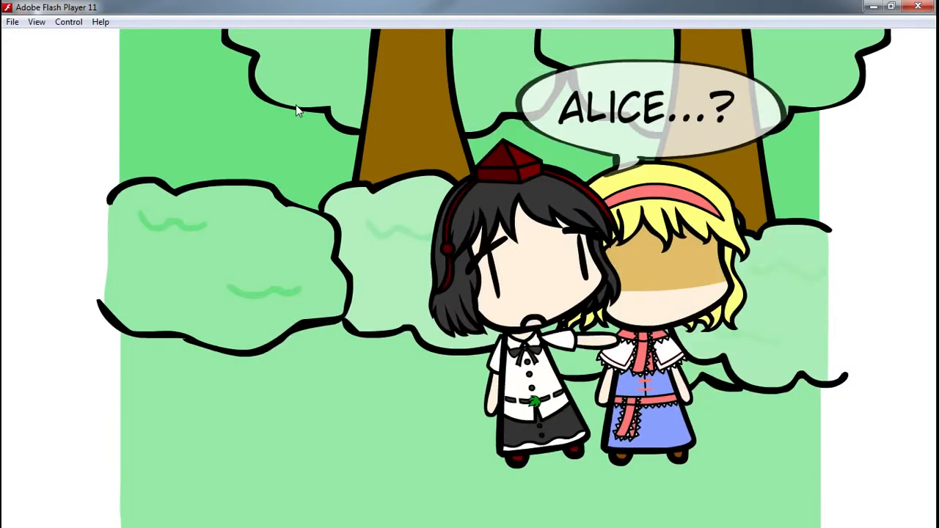
key(Left)
key(Right)
key(Right)
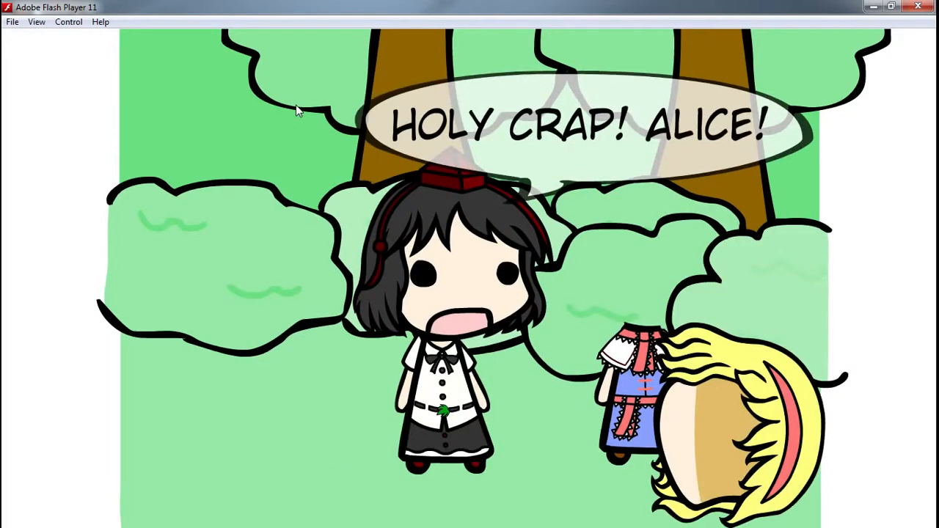
key(Left)
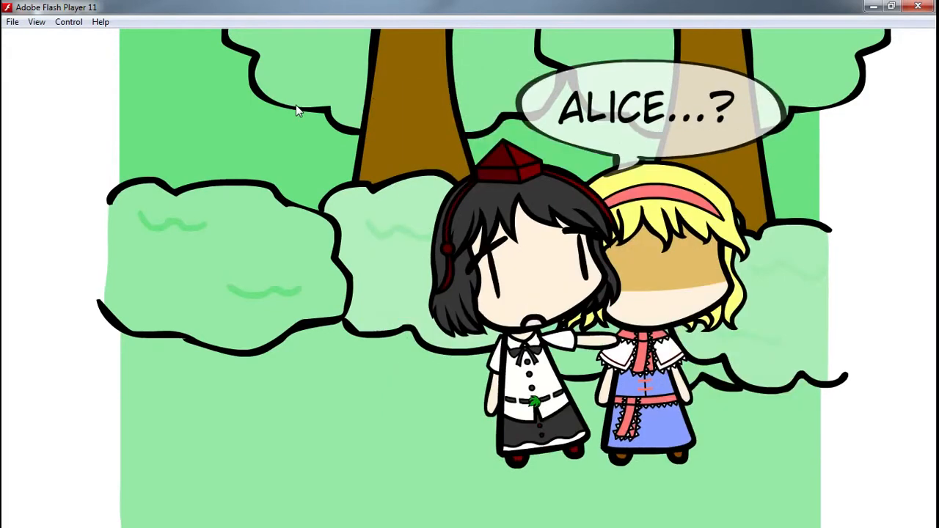
key(Right)
key(h)
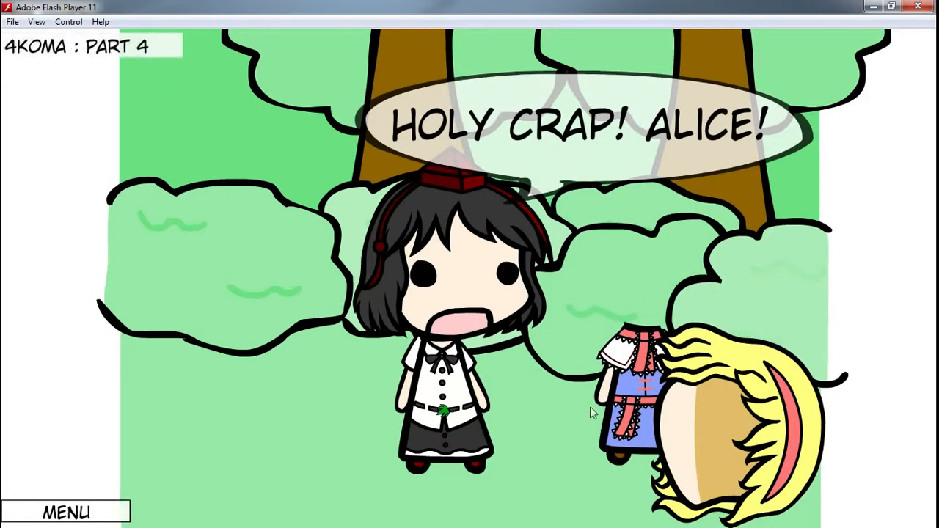
Step: Load the SEKIBANKI preset character and place her in the open space to the left of Aya
click(88, 512)
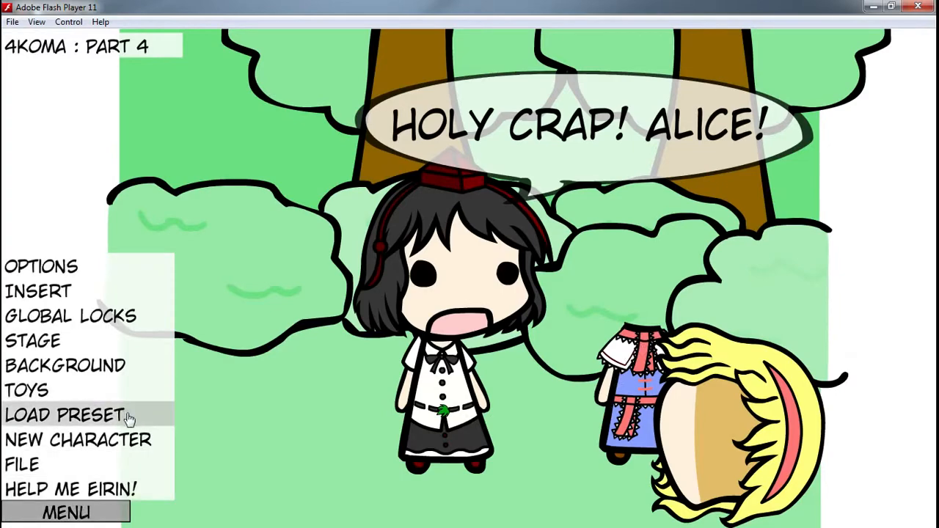
click(132, 414)
drag(395, 214, 394, 430)
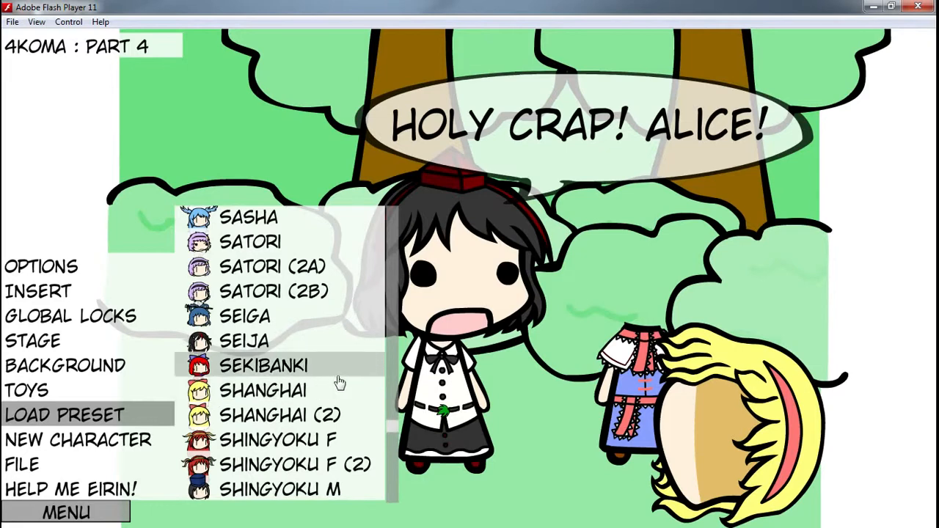
click(393, 361)
drag(477, 332, 237, 412)
Step: Set Sekibanki's scale to 150
double_click(237, 412)
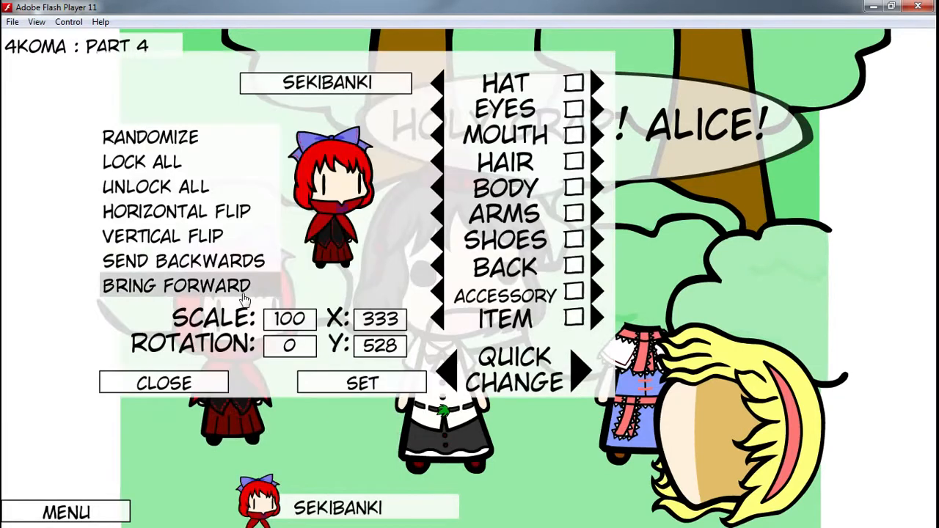
drag(295, 317, 285, 319)
text(5)
click(352, 383)
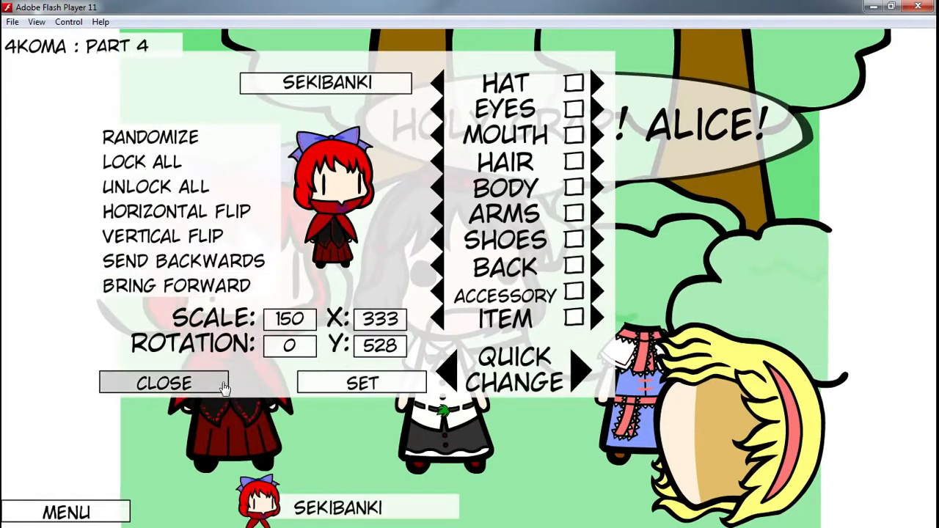
click(168, 383)
Step: Set Sekibanki's hat to NONE and her hair to HEADLESS
click(285, 450)
click(344, 408)
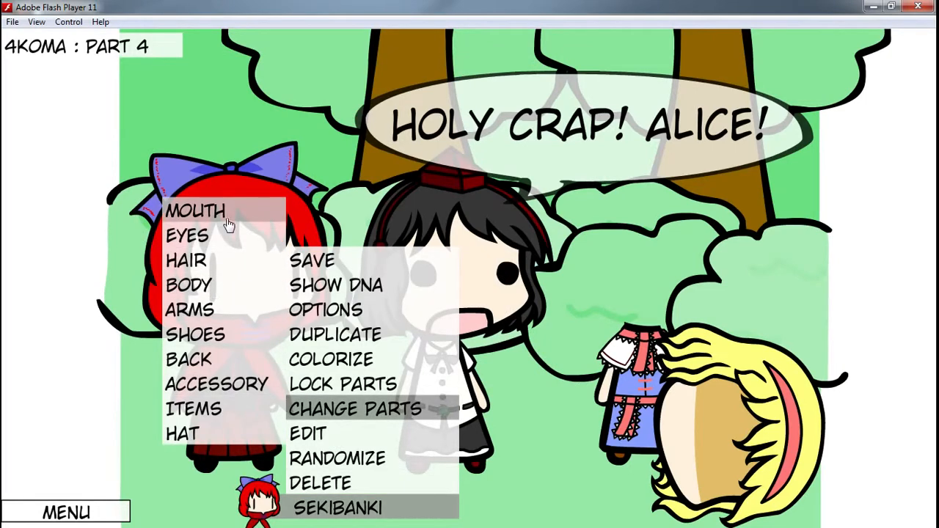
click(234, 433)
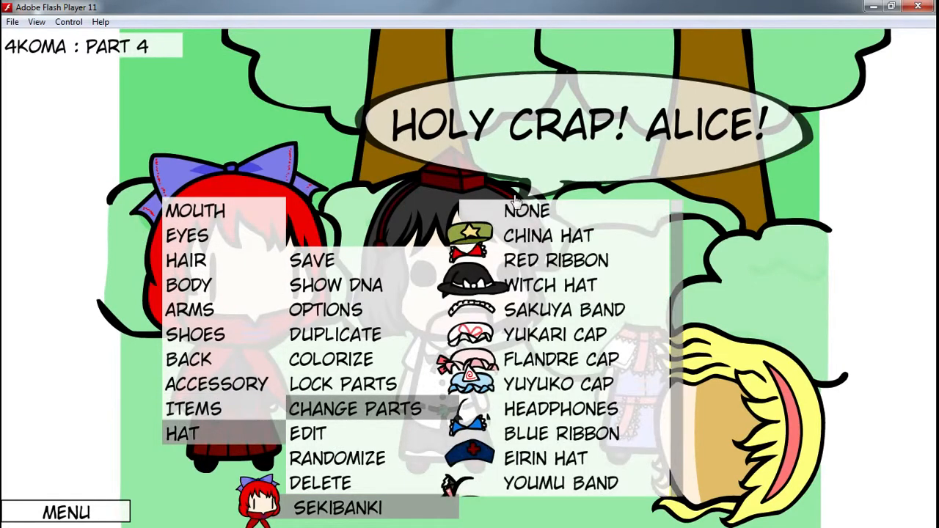
click(558, 211)
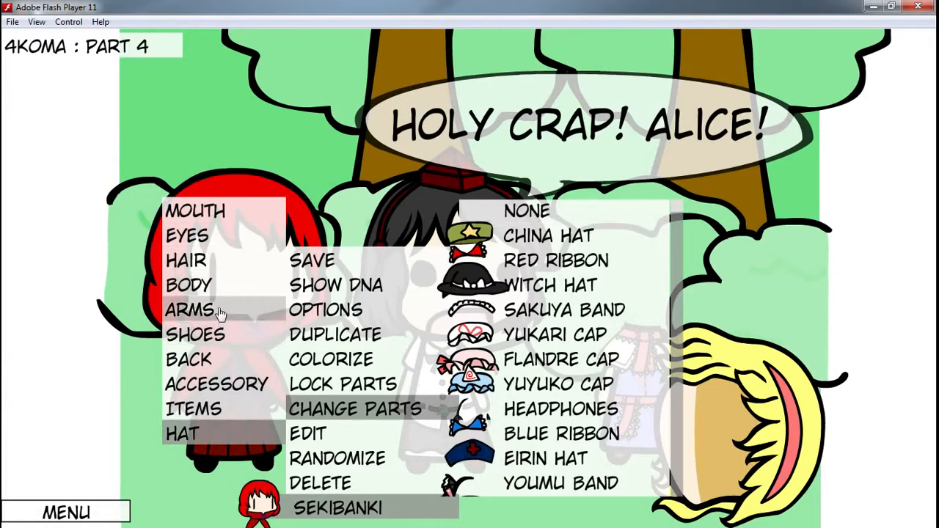
click(224, 263)
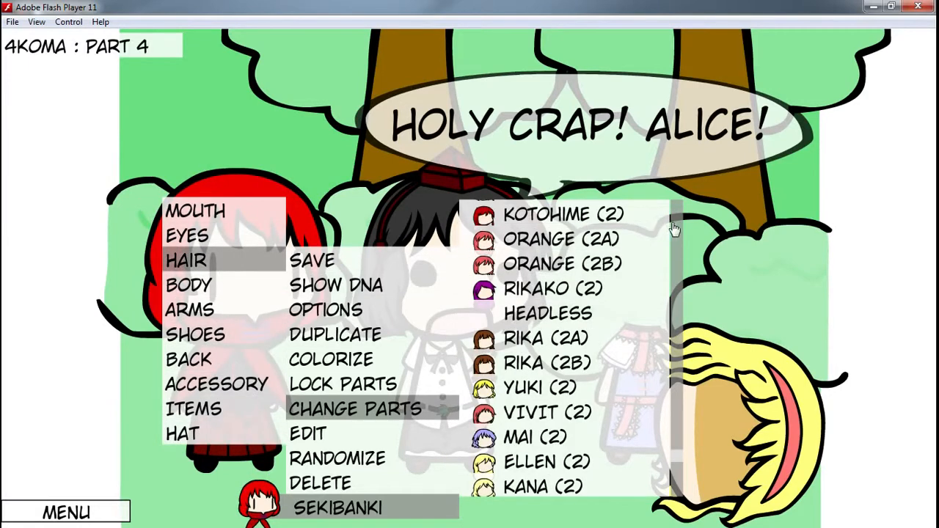
click(635, 313)
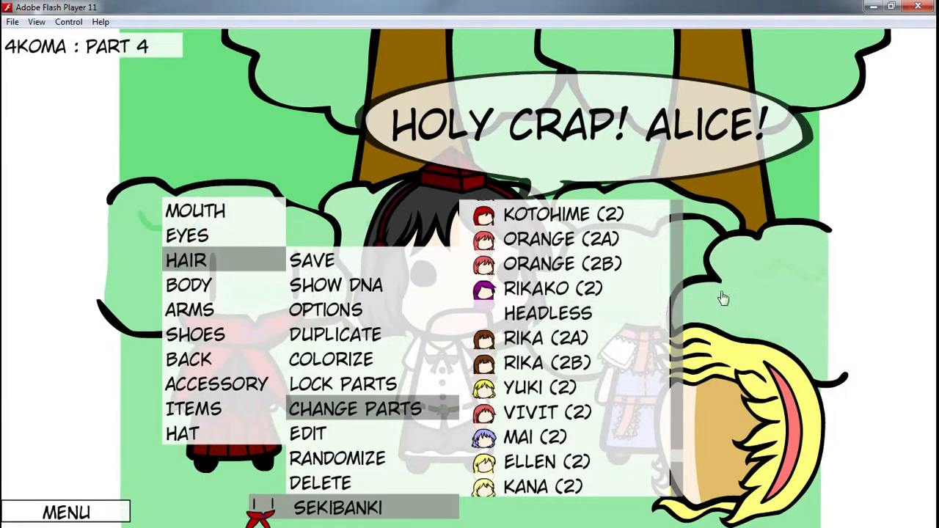
Step: Remove Sekibanki's eyes by choosing EYE 129 (NONE)
click(220, 235)
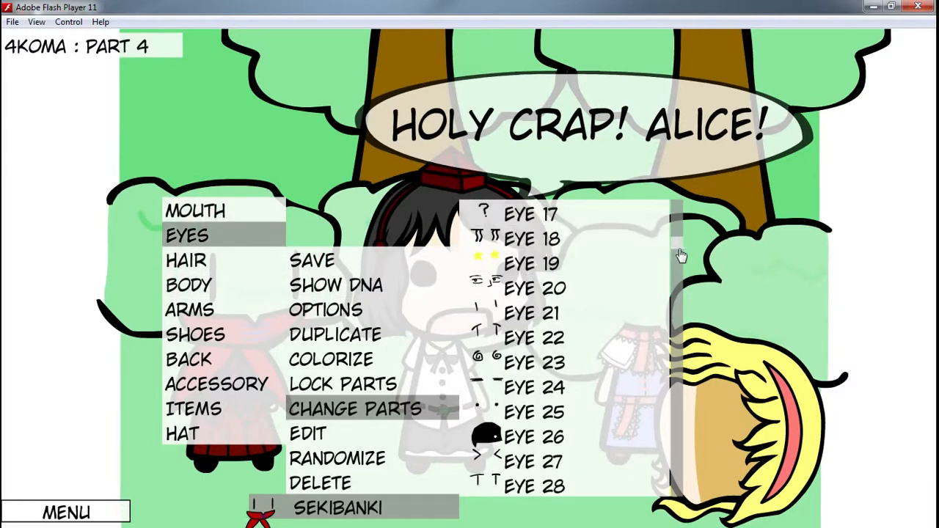
drag(681, 255, 678, 484)
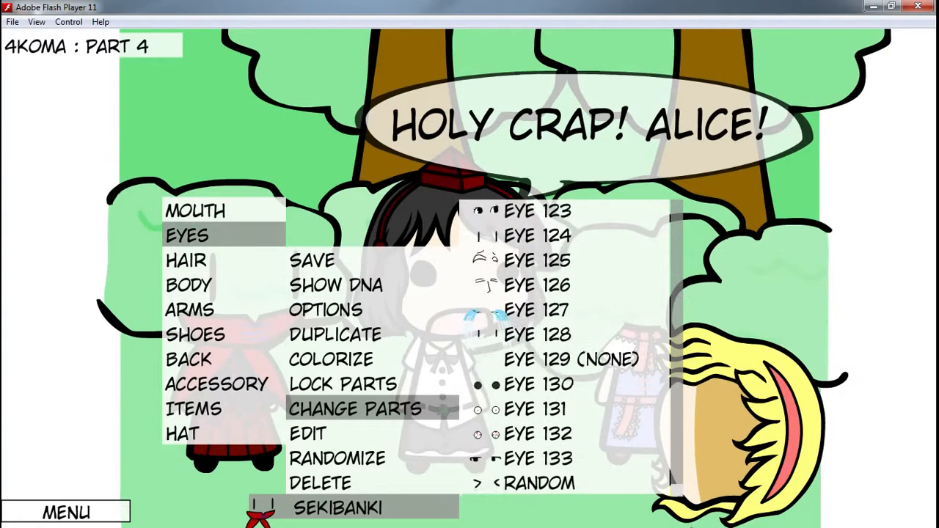
click(601, 367)
click(818, 260)
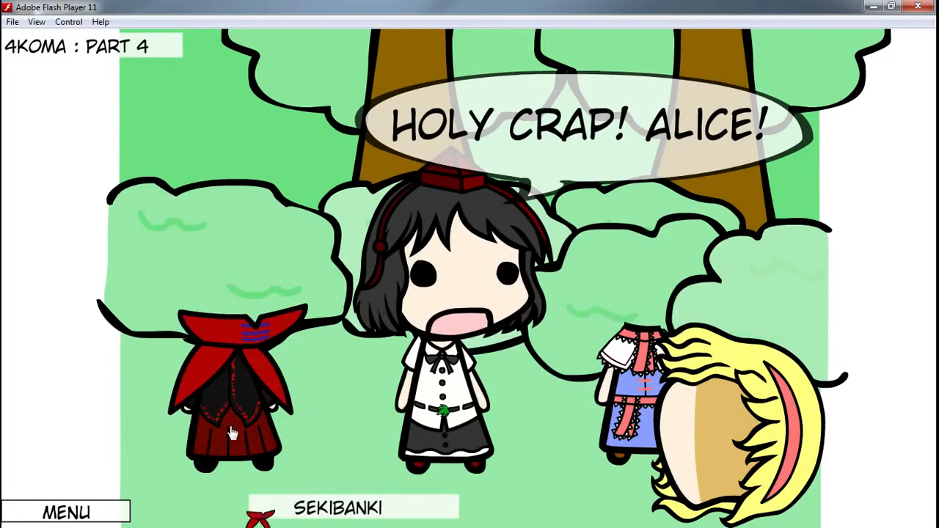
Step: Give Alice's fallen head the squeezed-shut > < eyes of EYE 7
click(671, 451)
click(386, 517)
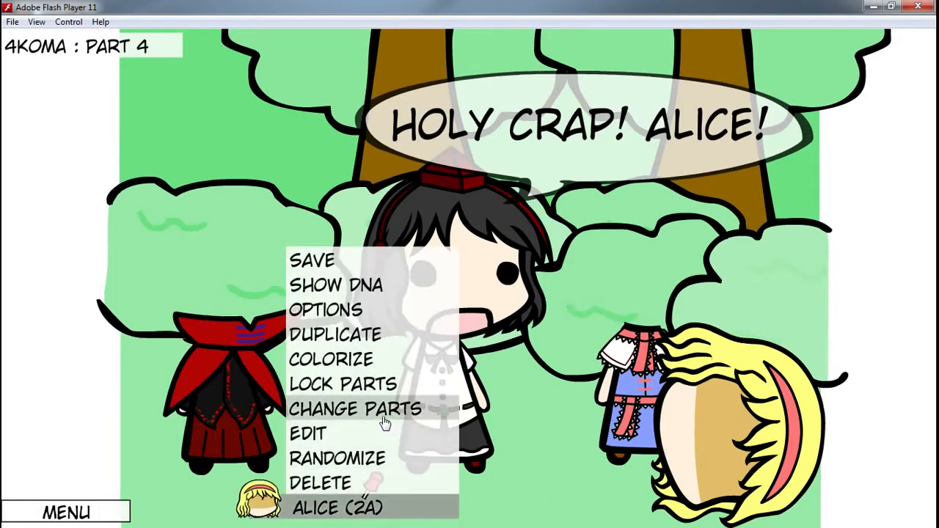
click(384, 423)
click(241, 240)
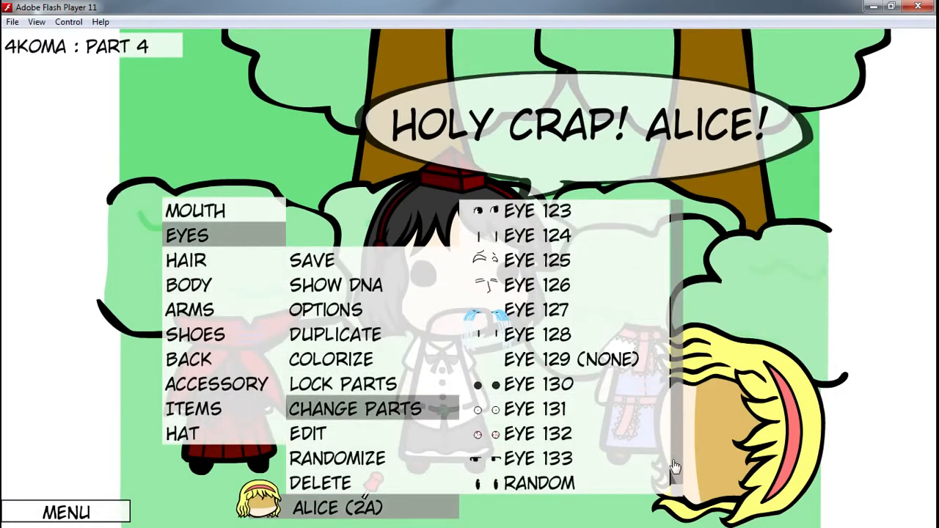
drag(674, 492, 666, 194)
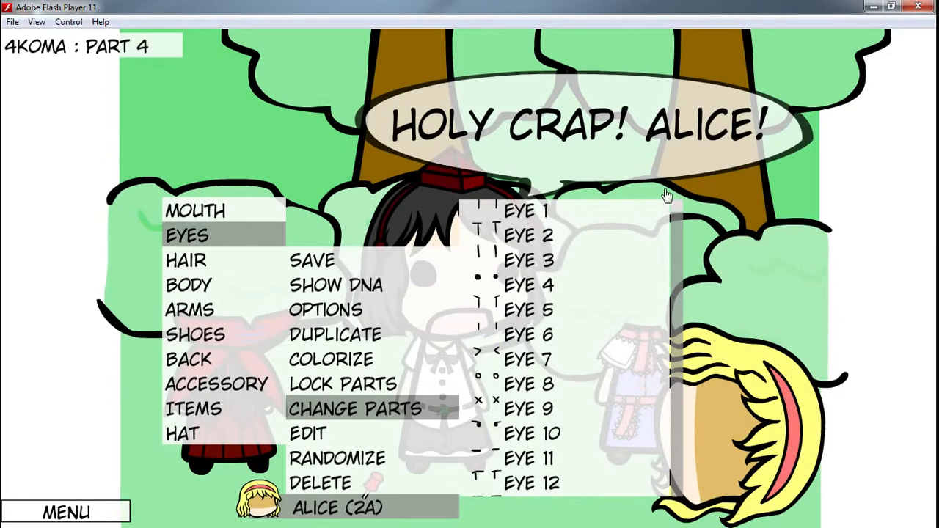
Step: Change the mouth on Alice's fallen head to the open MOUTH 8
click(202, 214)
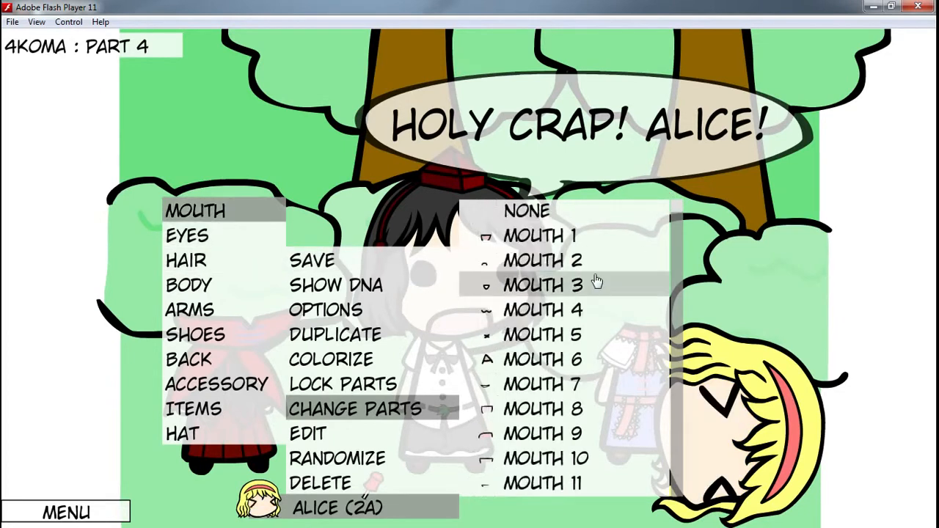
click(580, 408)
click(753, 203)
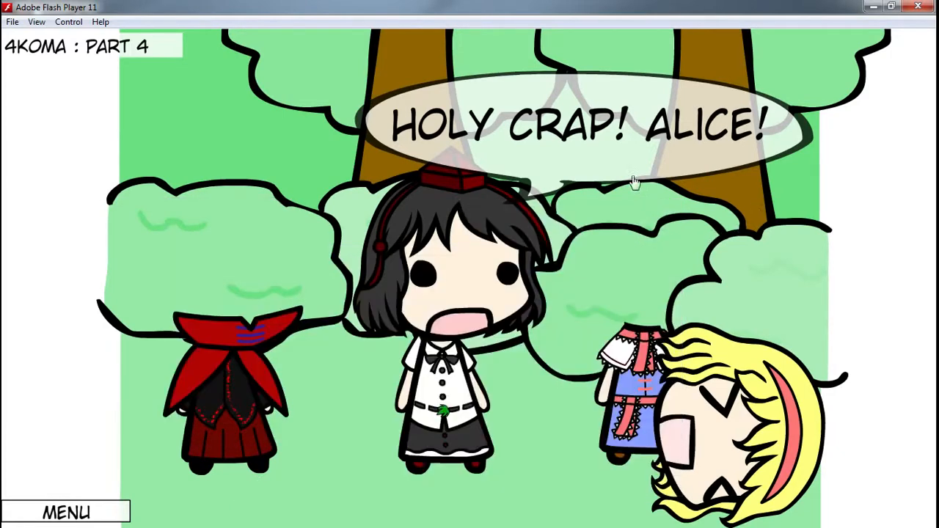
Step: Replace Aya's speech bubble text with "WHAT...?" and shrink the bubble to fit around it
click(591, 153)
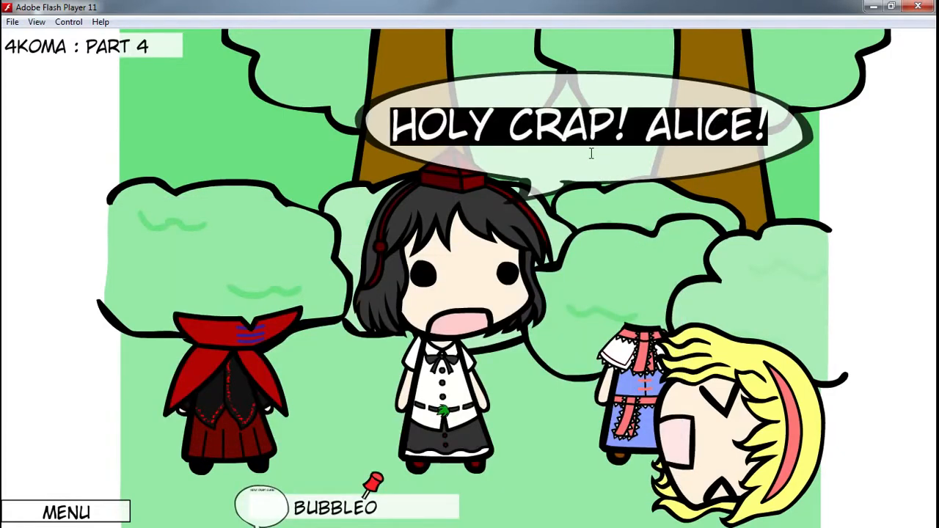
text(WHAT...?)
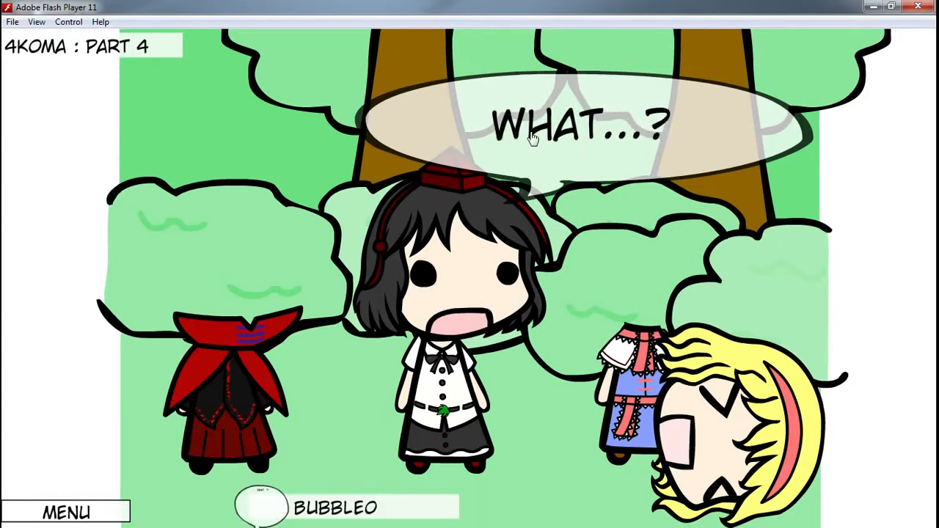
drag(538, 138, 520, 135)
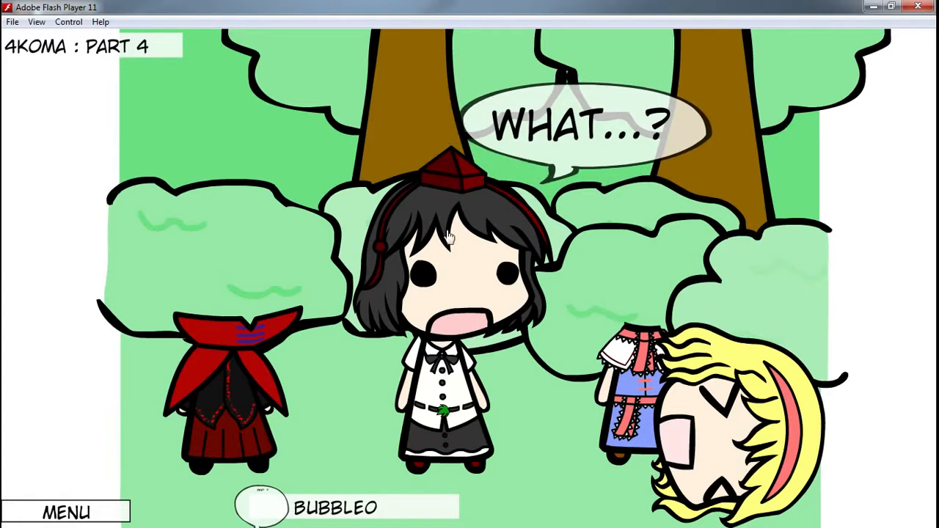
Step: Change Aya's eyes to unamused, half-closed eyes with flat upper lids
click(449, 381)
mouse_move(409, 509)
mouse_move(297, 410)
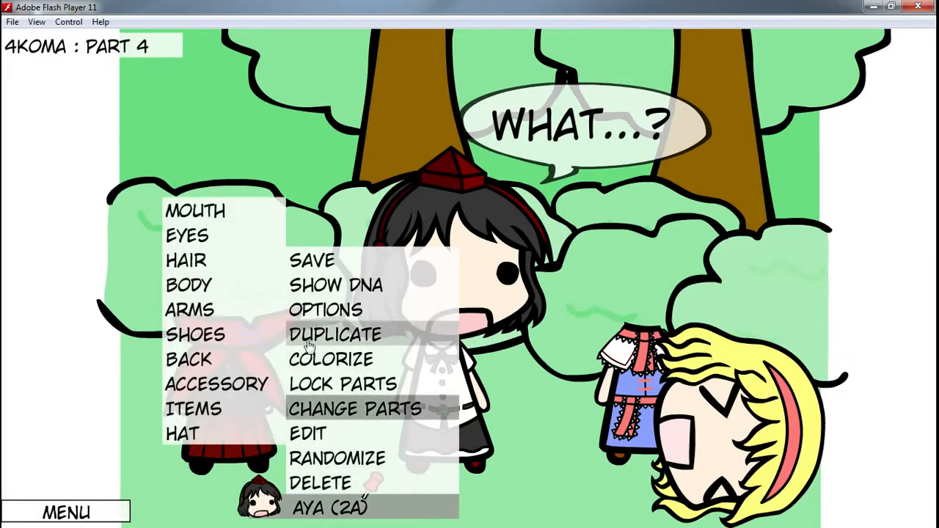
mouse_move(221, 236)
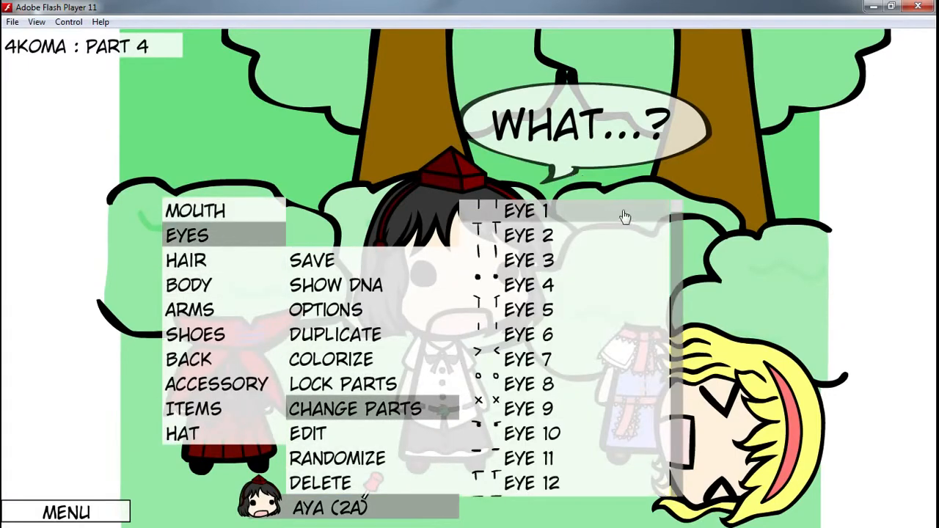
scroll(679, 267, down, 5)
drag(679, 267, 749, 456)
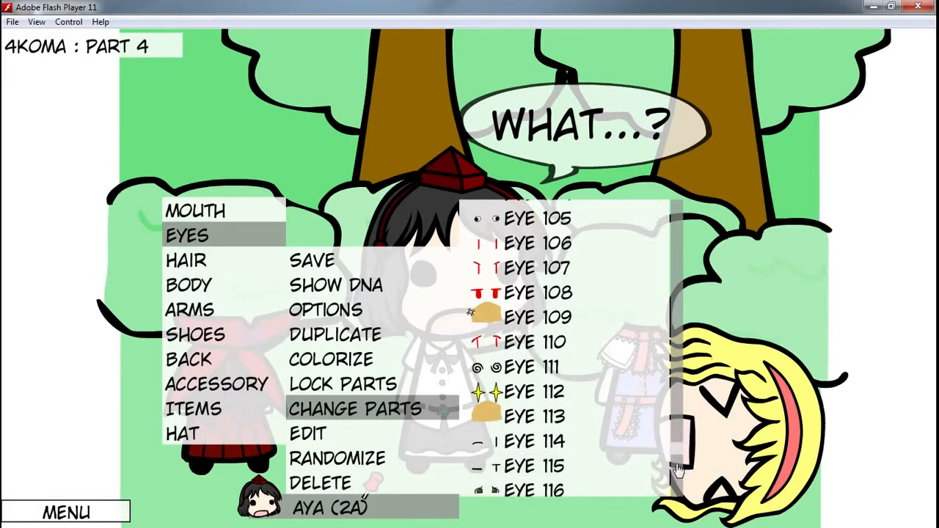
scroll(679, 451, up, 2)
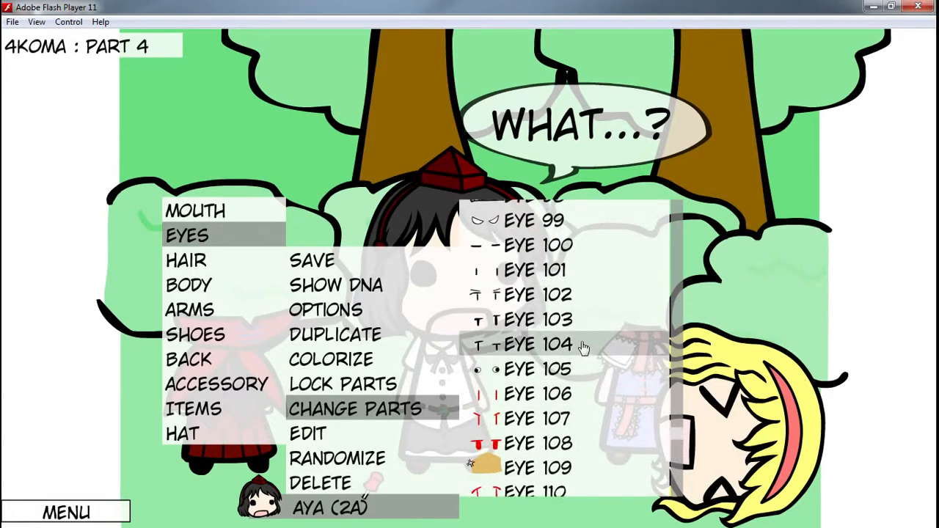
Step: Change Aya's mouth to the small frown of MOUTH 2 and move her "WHAT...?" bubble slightly lower
click(261, 214)
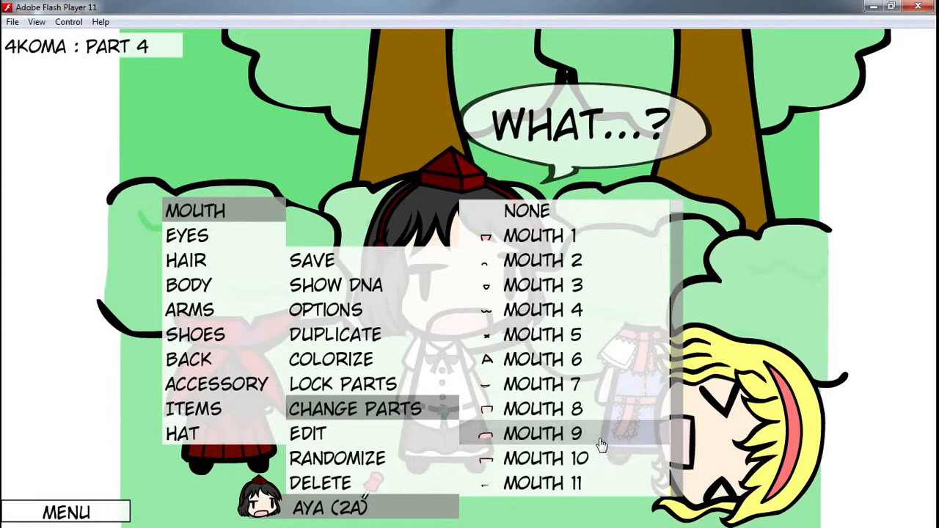
click(563, 270)
click(305, 149)
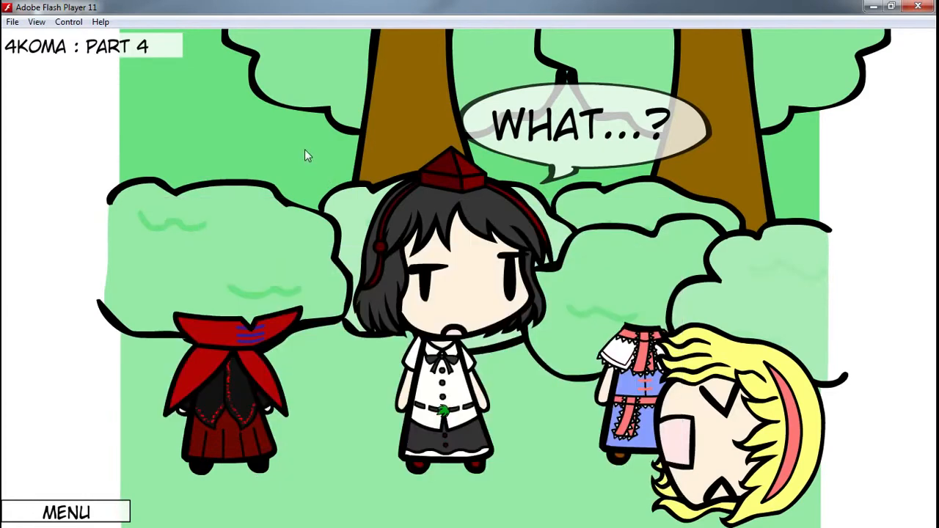
drag(582, 146, 594, 167)
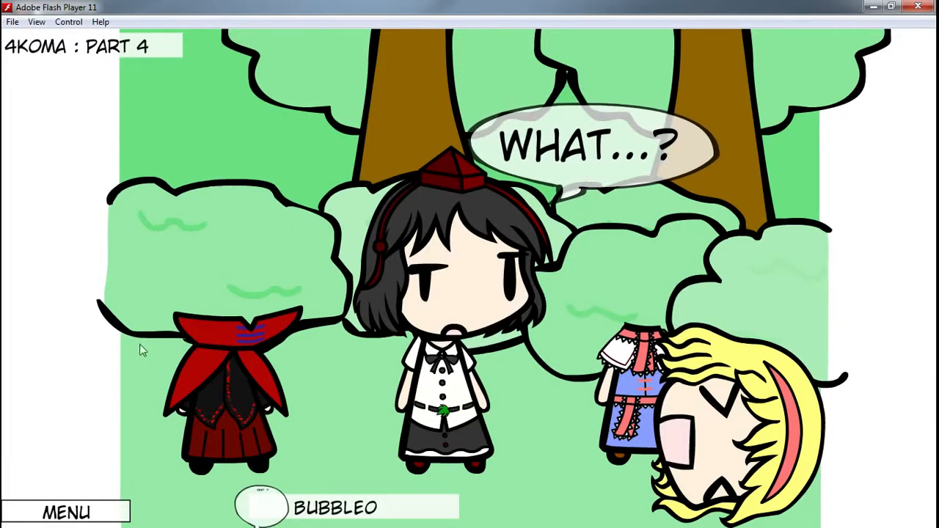
Step: Insert a speech bubble between Aya and Alice's fallen head with the text "HAHAHA!"
click(121, 499)
click(110, 291)
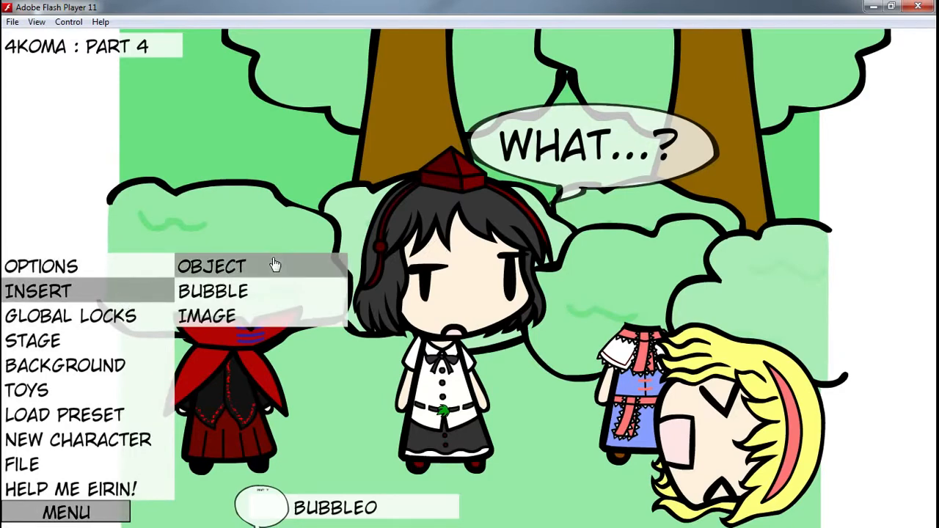
click(274, 264)
click(236, 295)
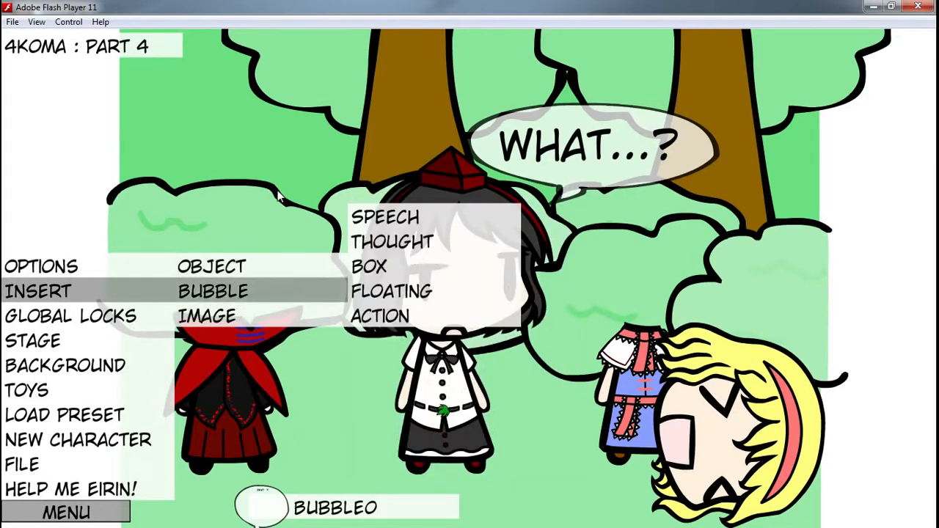
click(409, 215)
drag(184, 165, 560, 359)
double_click(561, 360)
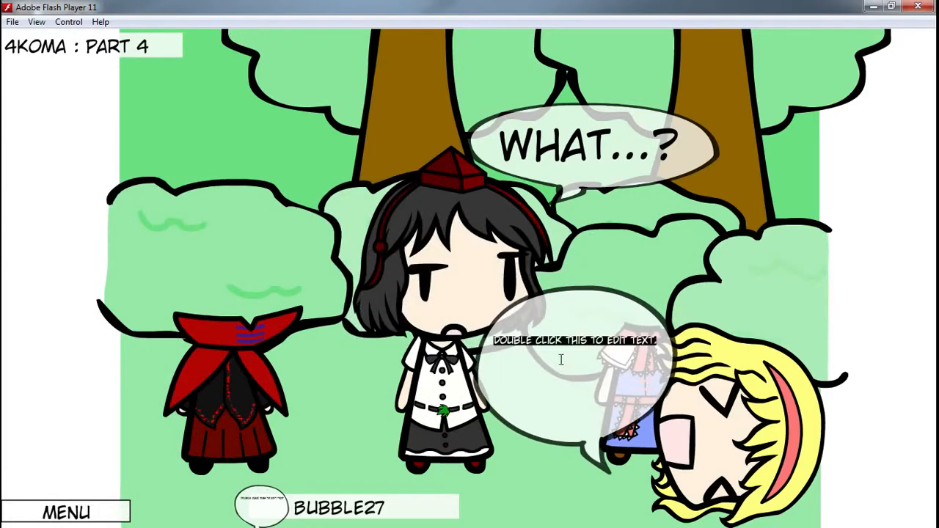
text(HAHA)
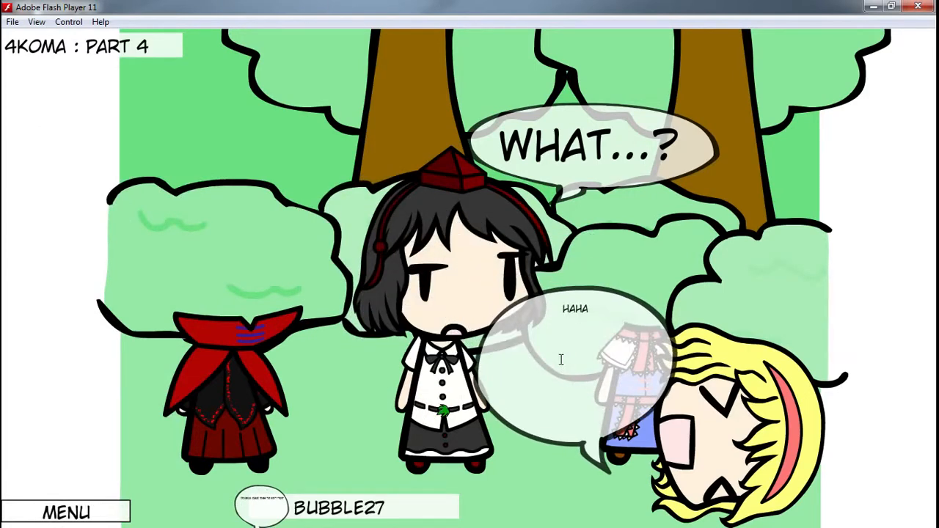
text(HA!)
Step: Shrink the "HAHAHA!" bubble until its outline fits closely around the text
drag(597, 388, 586, 317)
key(Down)
key(Down)
key(Down)
key(Down)
key(Down)
key(Down)
key(Down)
key(Down)
key(Down)
key(Down)
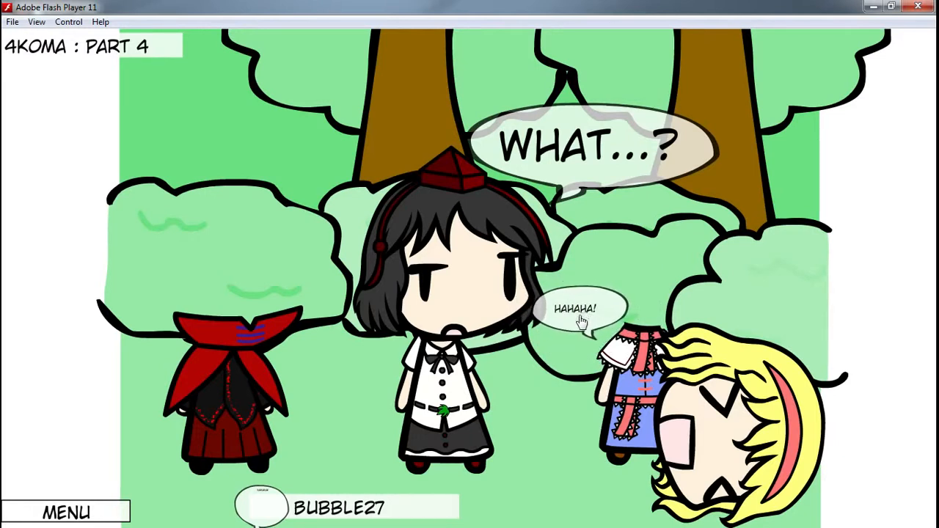
scroll(580, 321, down, 5)
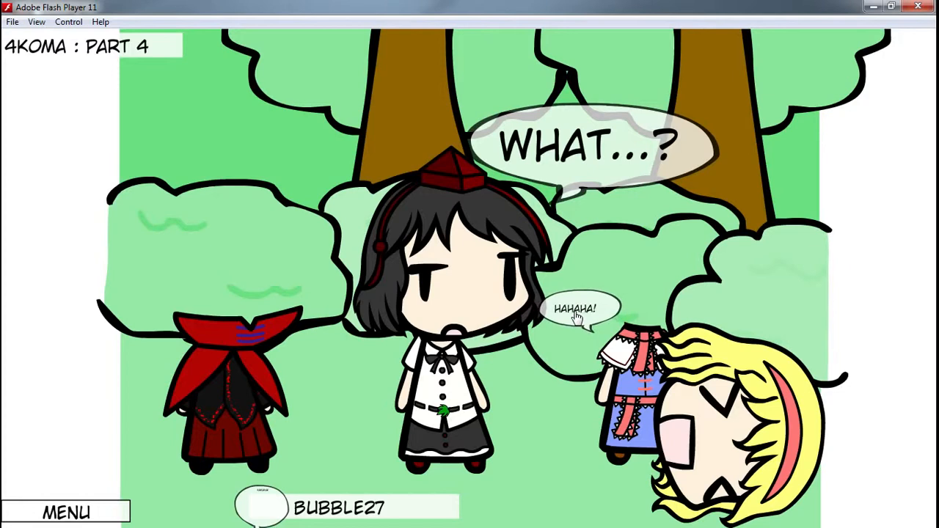
Step: Enlarge the "HAHAHA!" bubble and place it in front of Alice's body, beside her fallen head
drag(577, 317, 675, 344)
drag(615, 298, 584, 381)
scroll(583, 381, up, 1)
scroll(589, 363, up, 2)
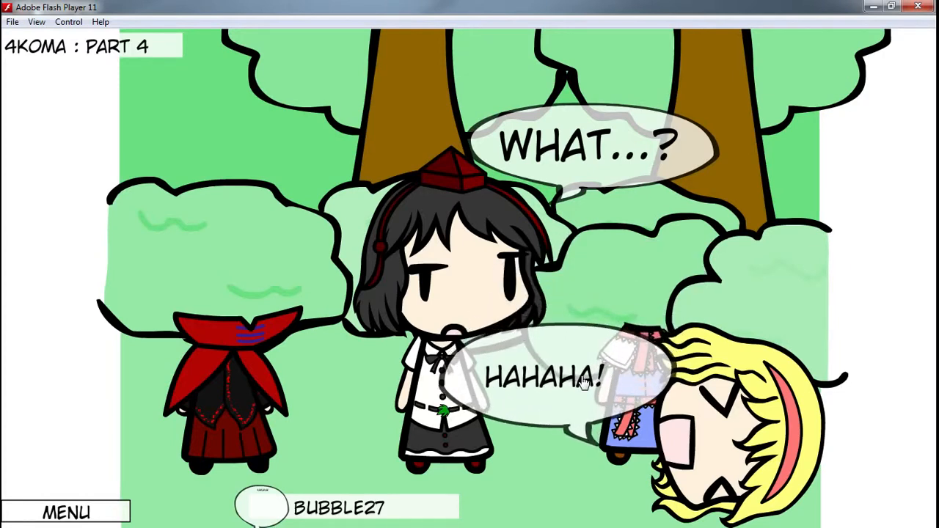
scroll(586, 385, down, 4)
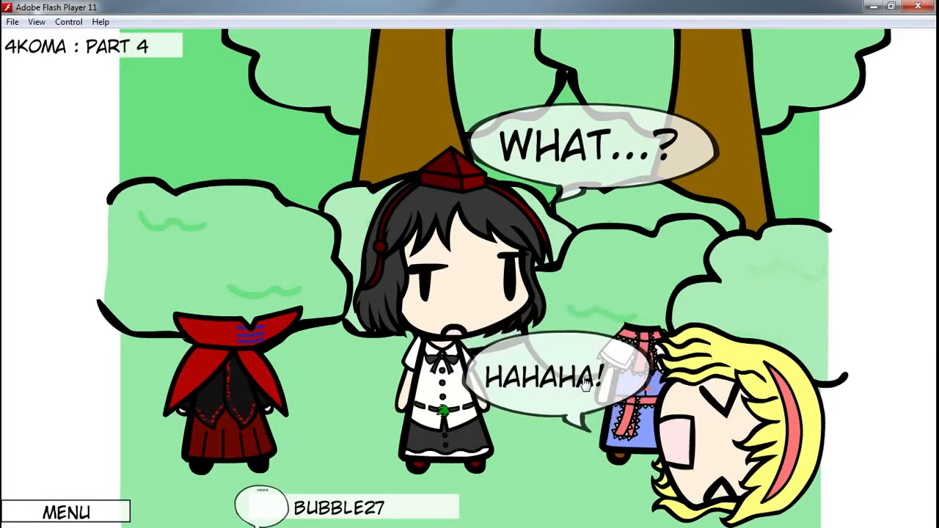
drag(579, 385, 601, 362)
scroll(611, 367, up, 1)
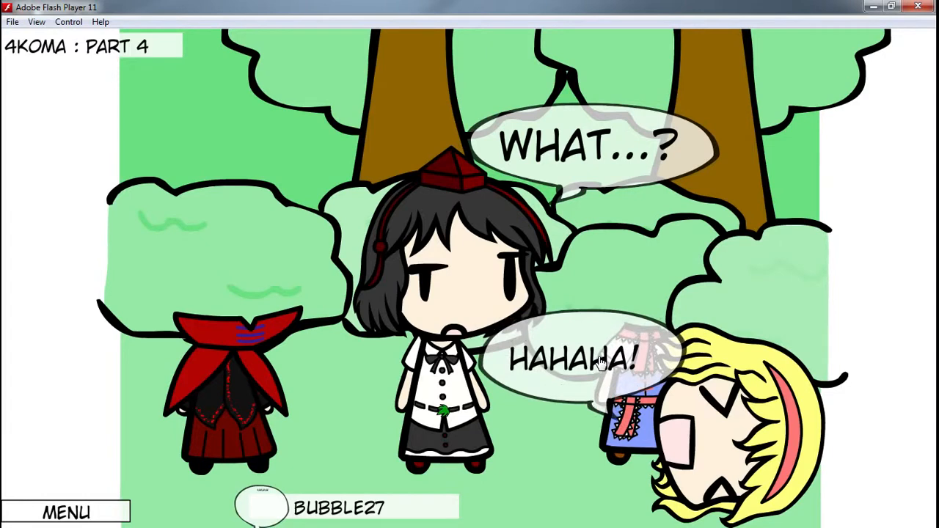
Step: Save the 4KOMA scene and open its list of parts
click(138, 125)
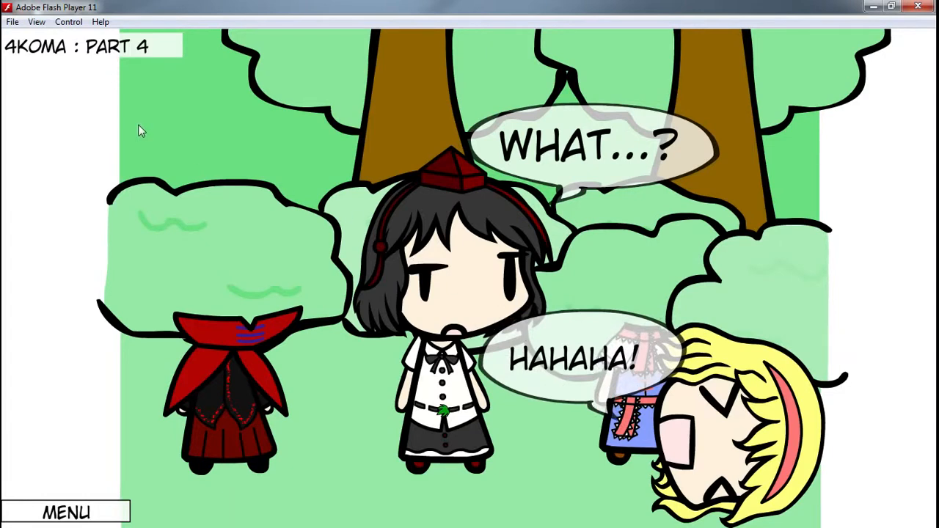
click(134, 47)
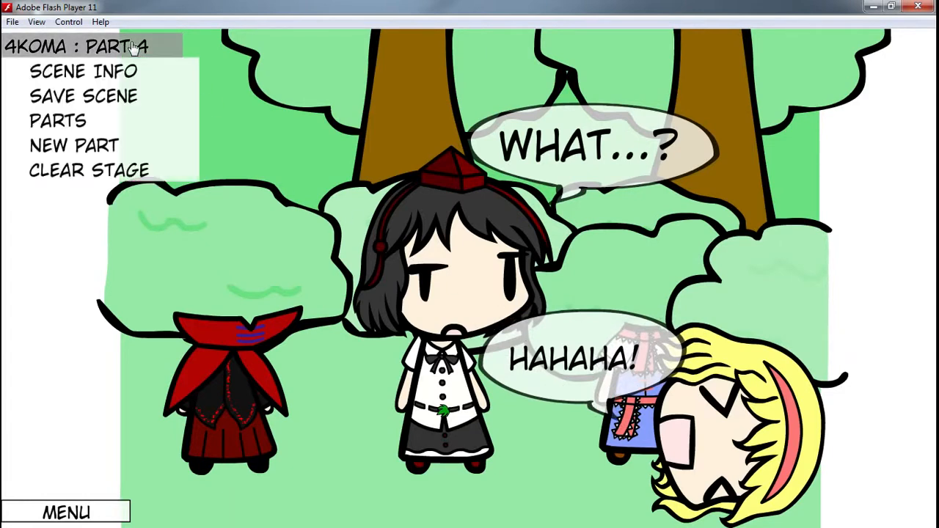
click(132, 99)
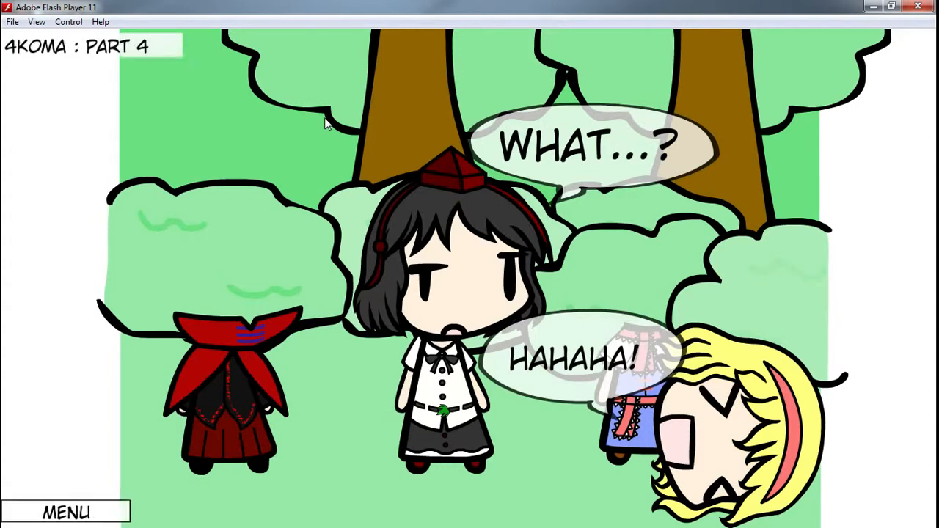
click(99, 54)
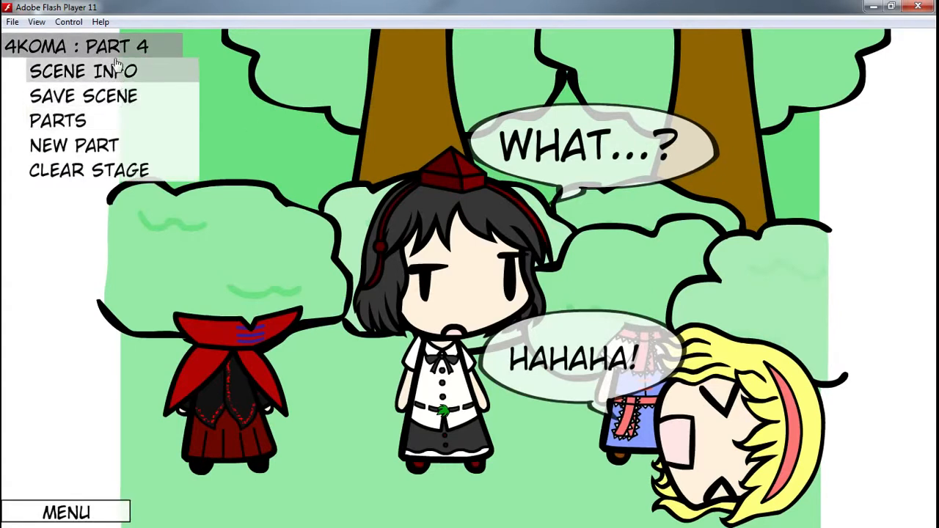
click(99, 123)
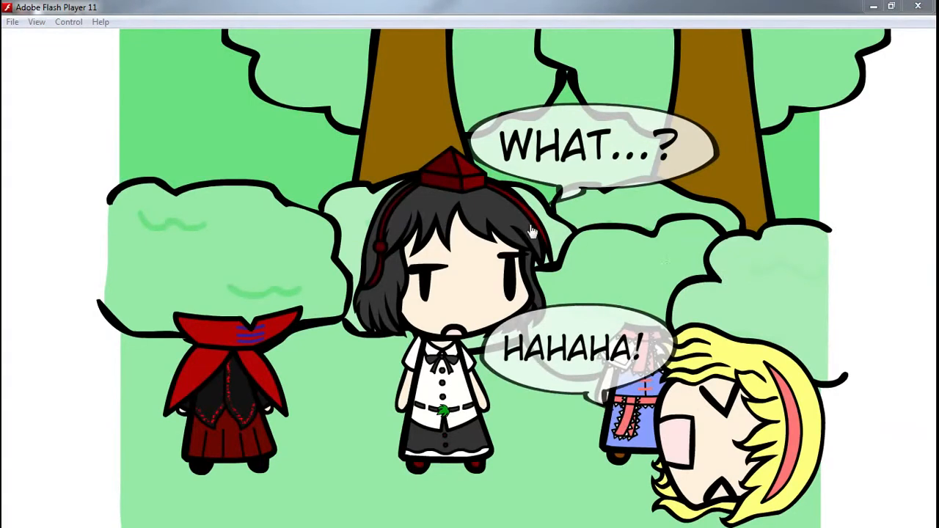
Step: Switch to AndySnap, move its window off the comic and return to the "HELLO ALICE!" panel
click(377, 132)
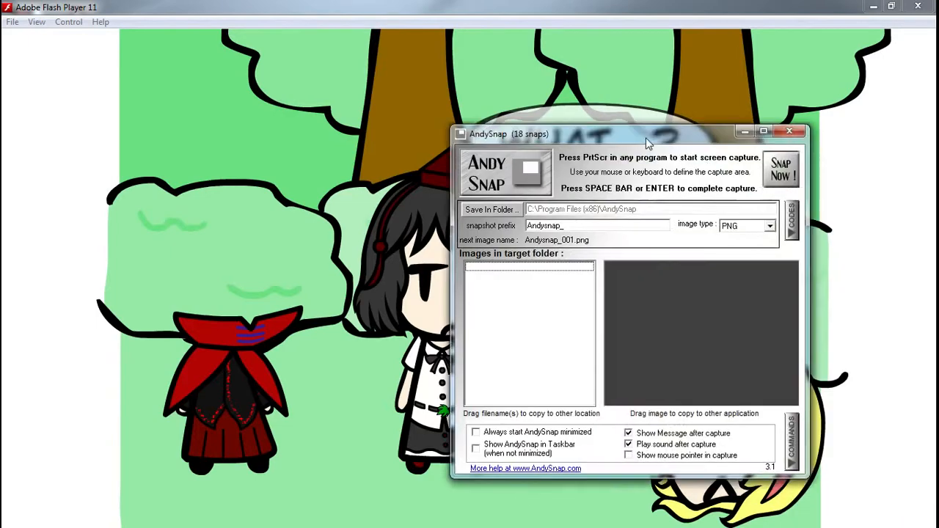
drag(647, 138, 938, 96)
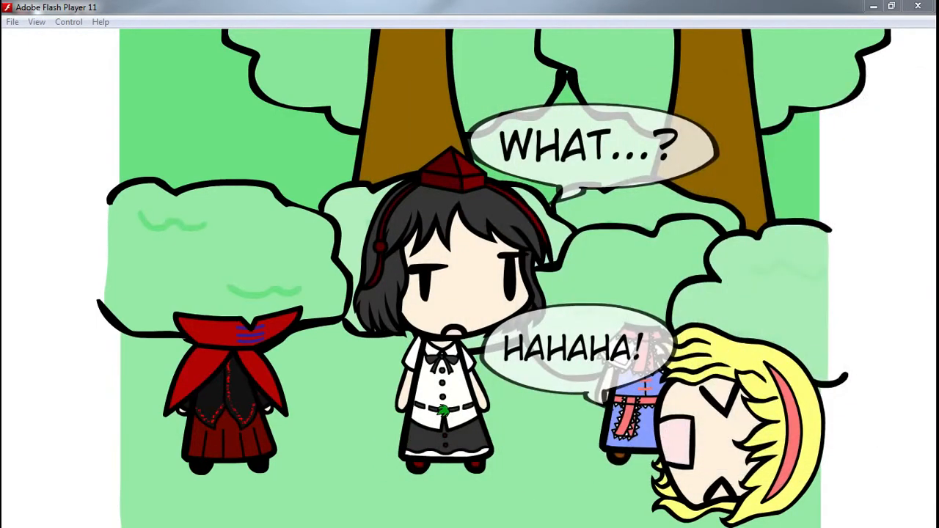
click(758, 235)
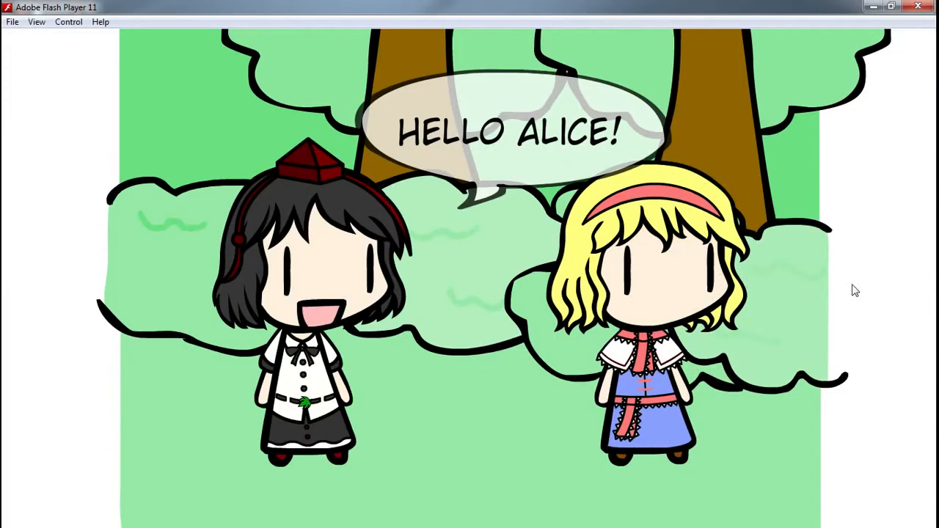
Step: Capture the "HELLO ALICE!" panel with AndySnap, framing only the green background area
key(Print)
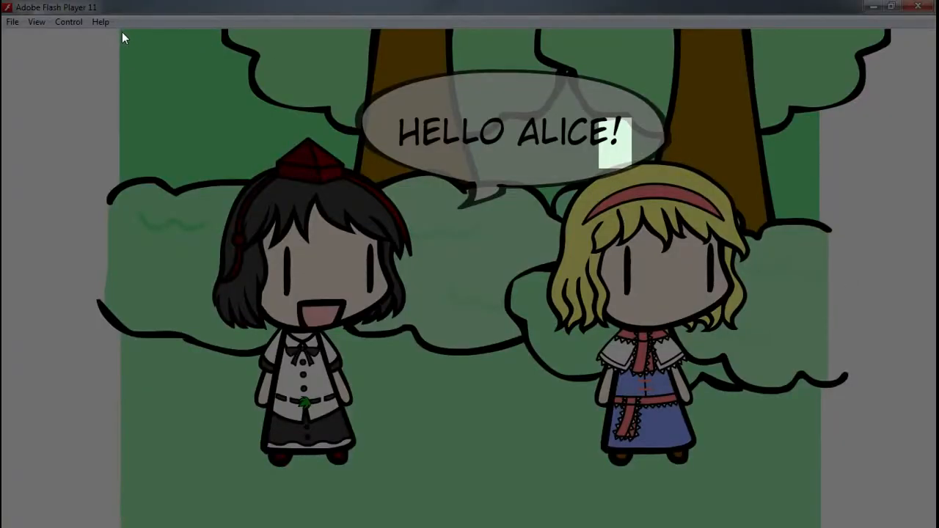
drag(121, 31, 818, 527)
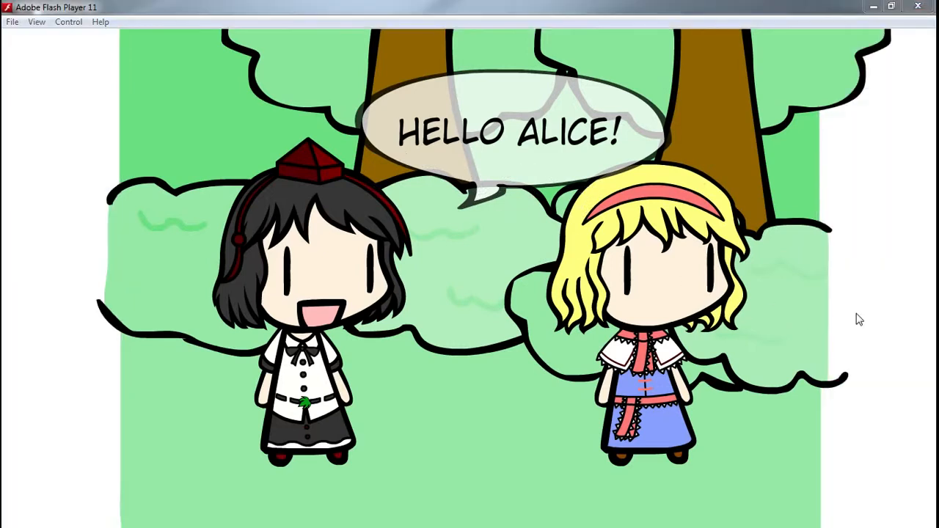
click(504, 358)
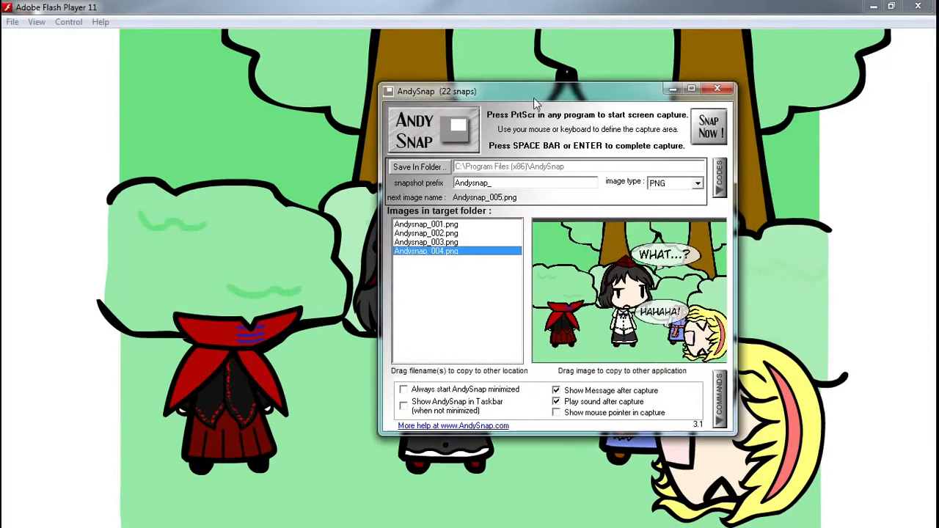
Step: Preview the captured panels Andysnap_001.png to Andysnap_004.png in AndySnap's image list
click(397, 221)
click(378, 217)
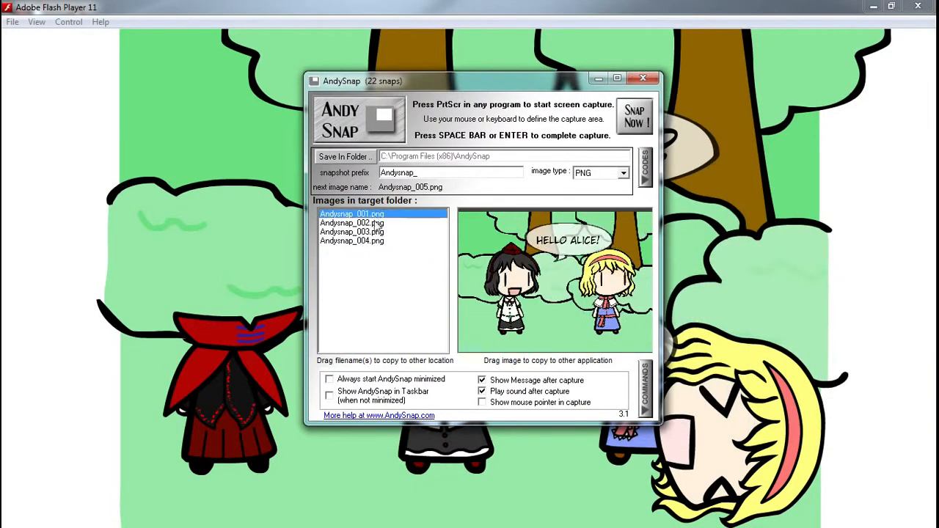
click(378, 223)
click(379, 233)
click(381, 242)
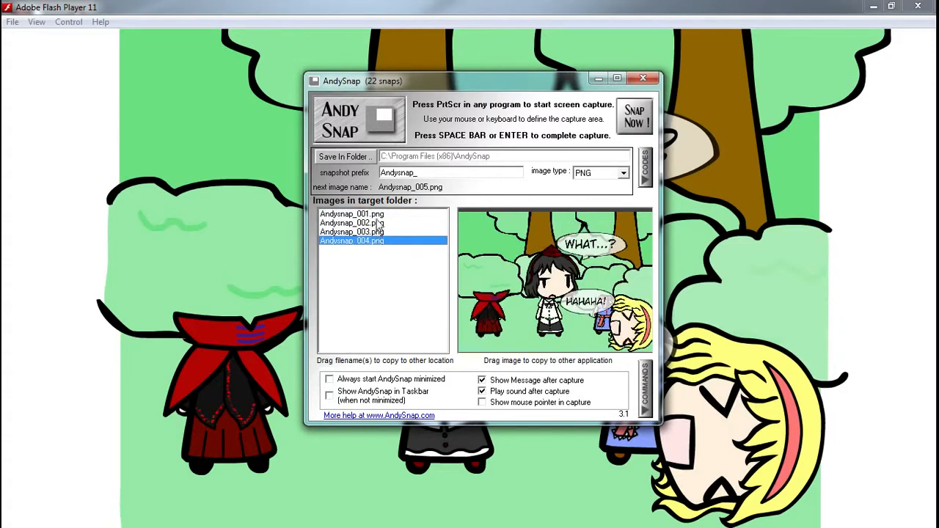
click(377, 224)
click(380, 242)
Step: Minimise the comic's player window and reposition the AndySnap window over the desktop
drag(488, 80, 582, 87)
key(Print)
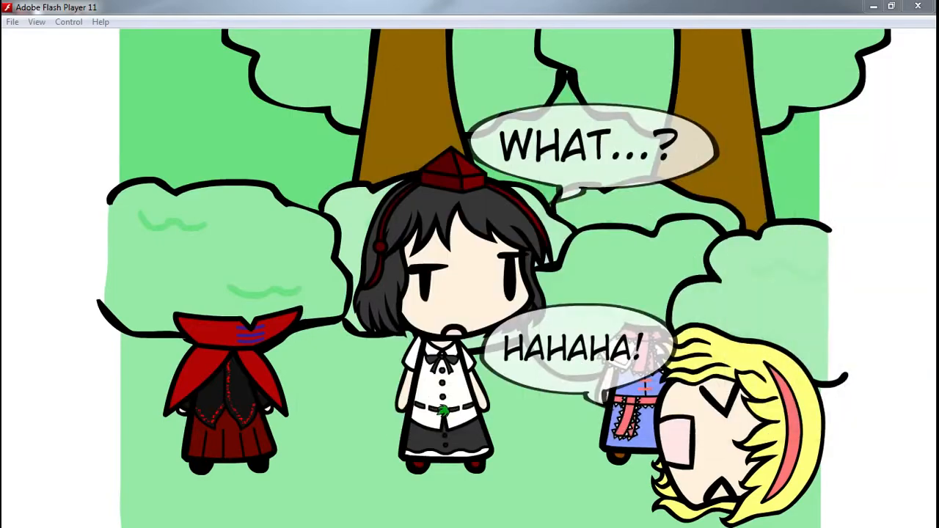
click(873, 6)
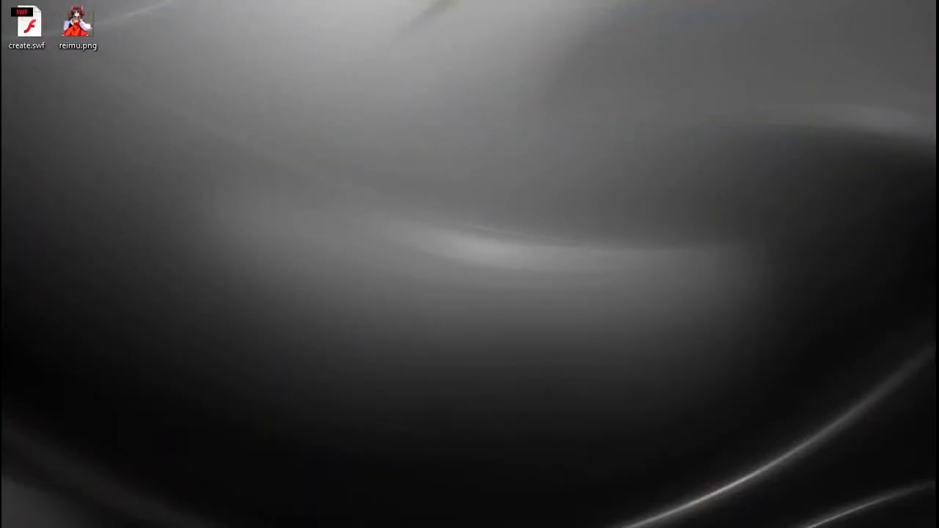
drag(607, 67, 560, 94)
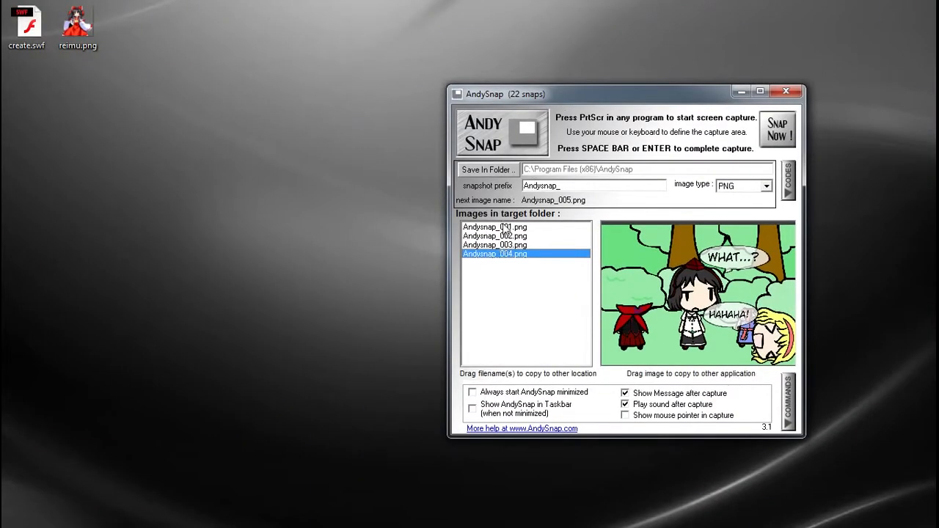
Step: Copy Andysnap_001.png to Andysnap_004.png from AndySnap's image list to the desktop, and move the AndySnap window out of the way
drag(503, 228, 496, 267)
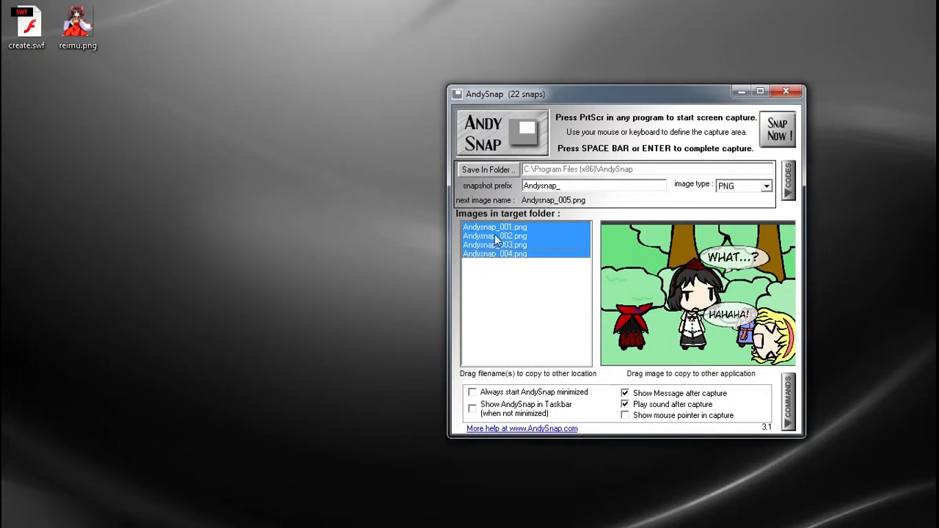
drag(489, 236, 209, 176)
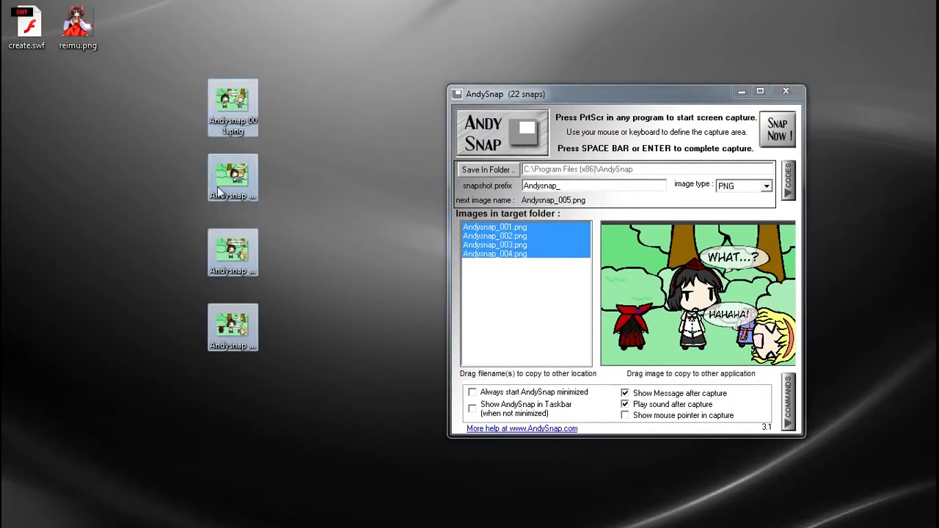
drag(572, 99, 938, 132)
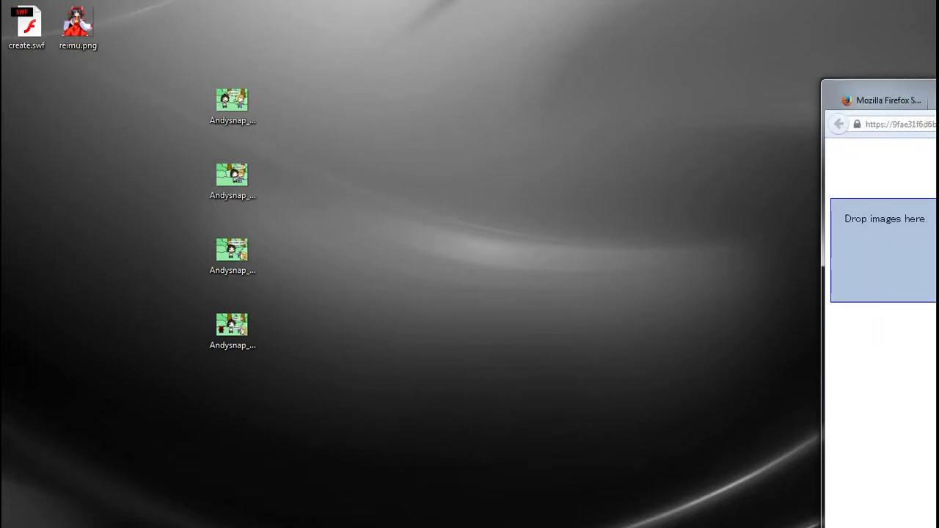
Step: Place the ComicLayouter browser window beside the desktop images and add Andysnap_001.png to Andysnap_004.png to its drop area in order
drag(938, 83, 550, 71)
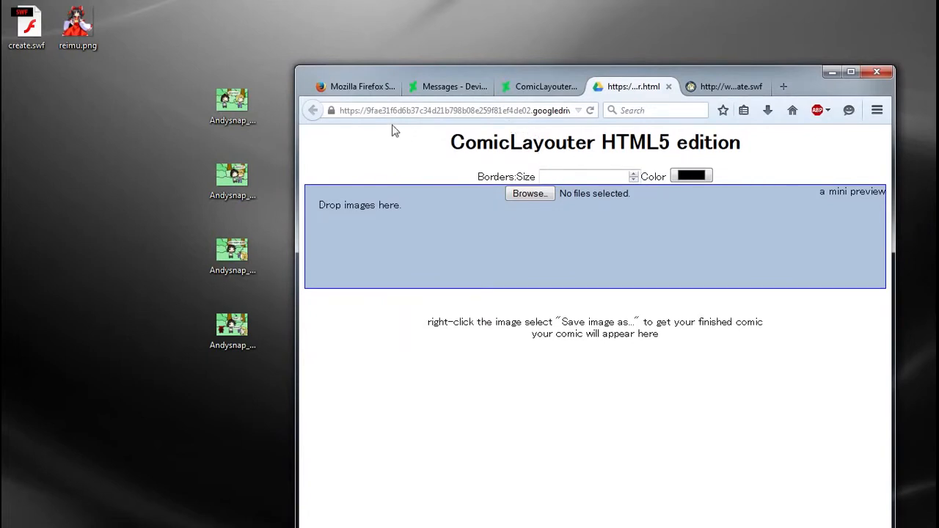
drag(238, 101, 575, 232)
click(179, 82)
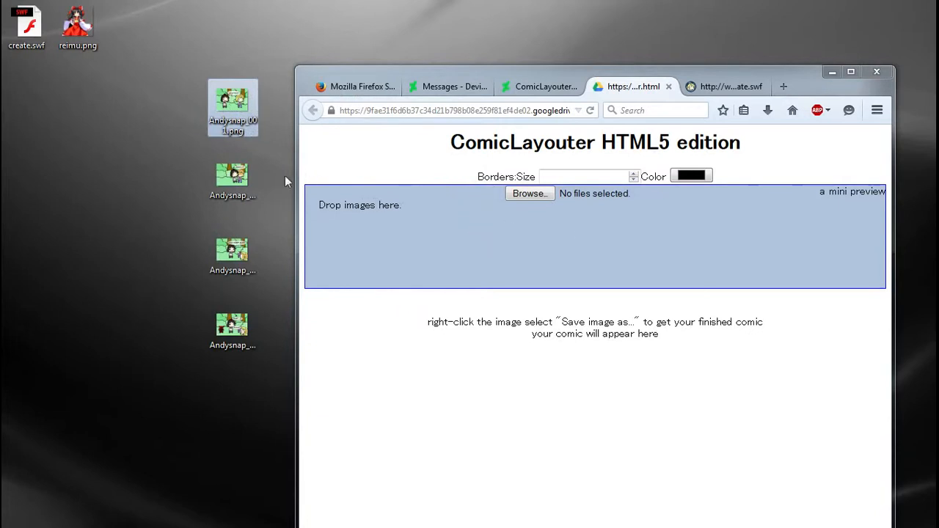
drag(232, 176, 467, 211)
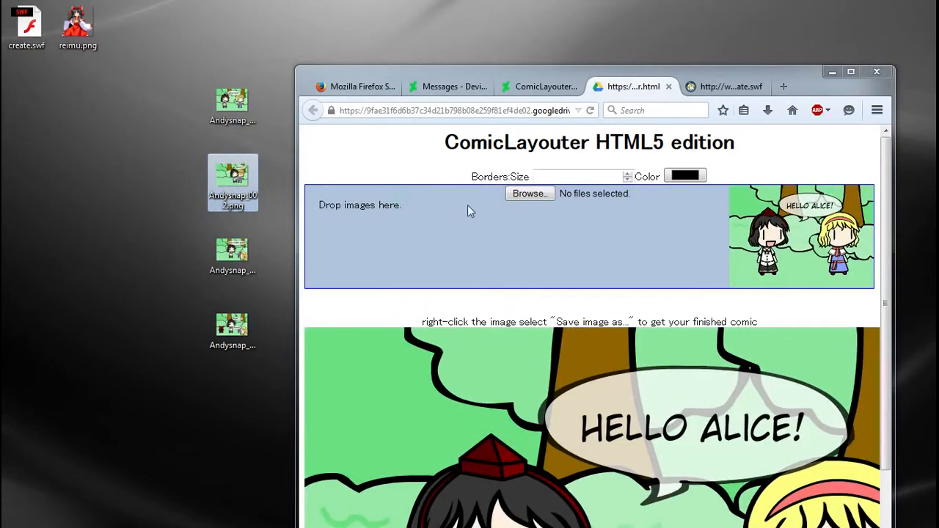
drag(232, 251, 405, 234)
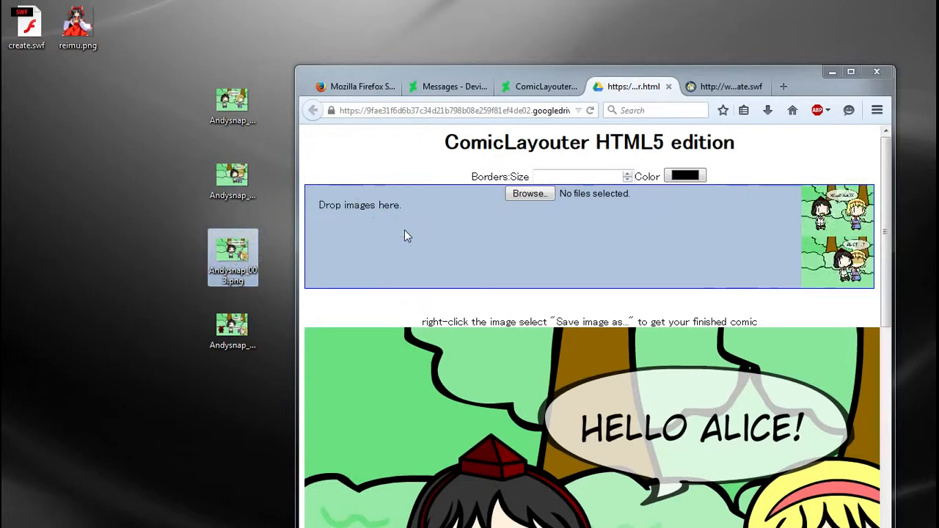
drag(232, 327, 424, 233)
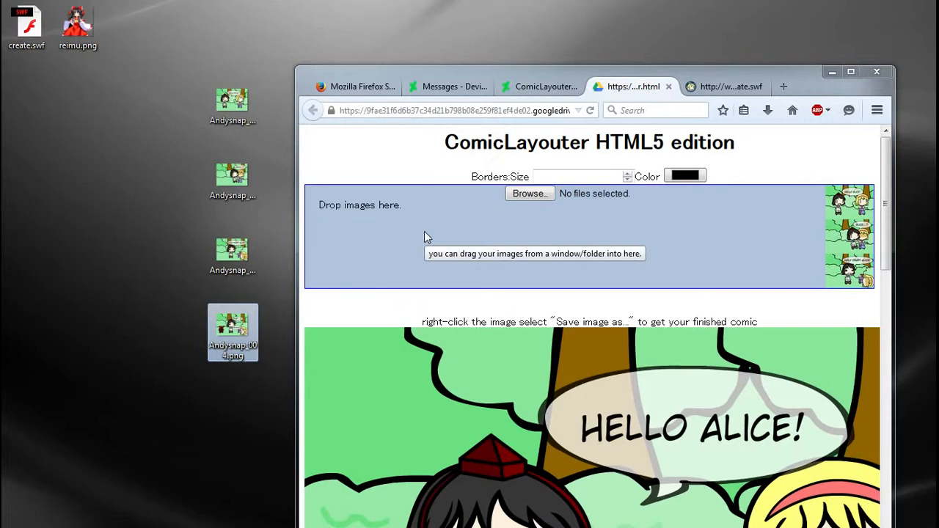
Step: Set the comic's border size to 10 in ComicLayouter
click(532, 242)
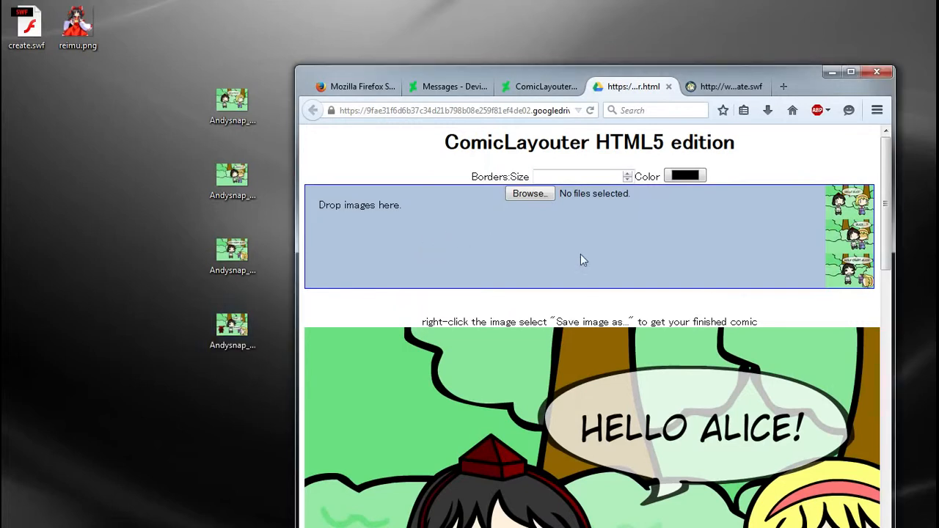
click(628, 175)
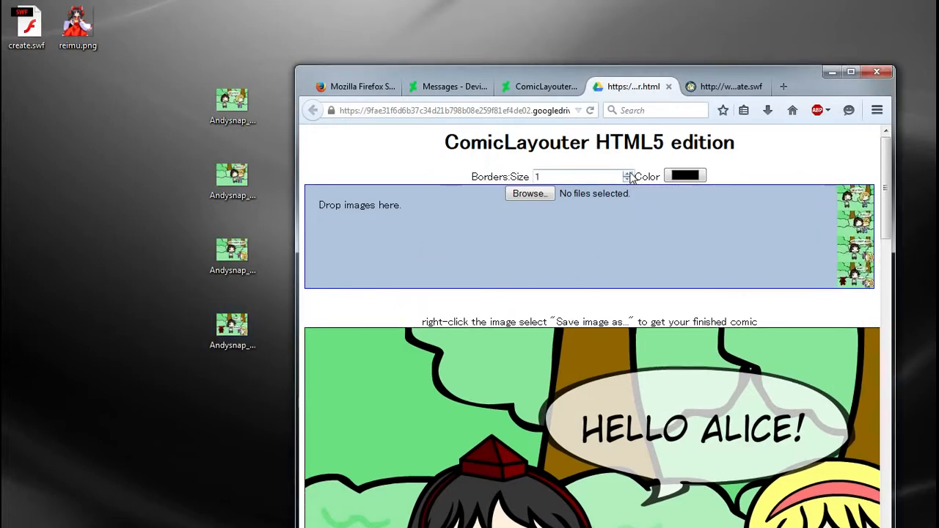
click(627, 173)
click(627, 174)
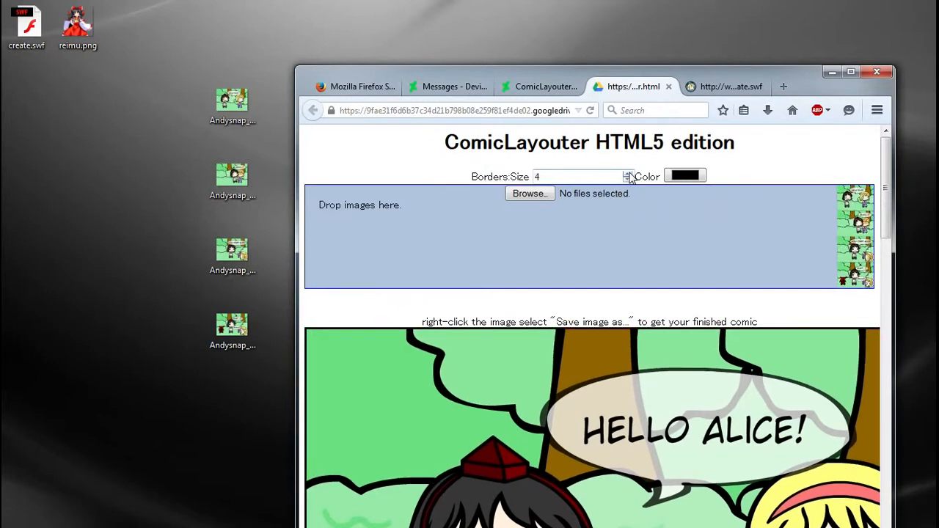
click(627, 174)
click(627, 174)
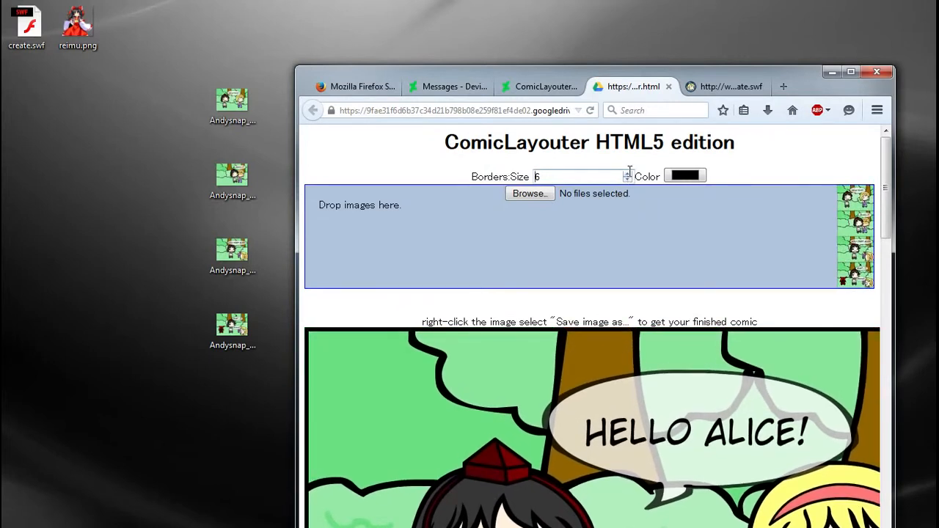
click(627, 173)
click(628, 174)
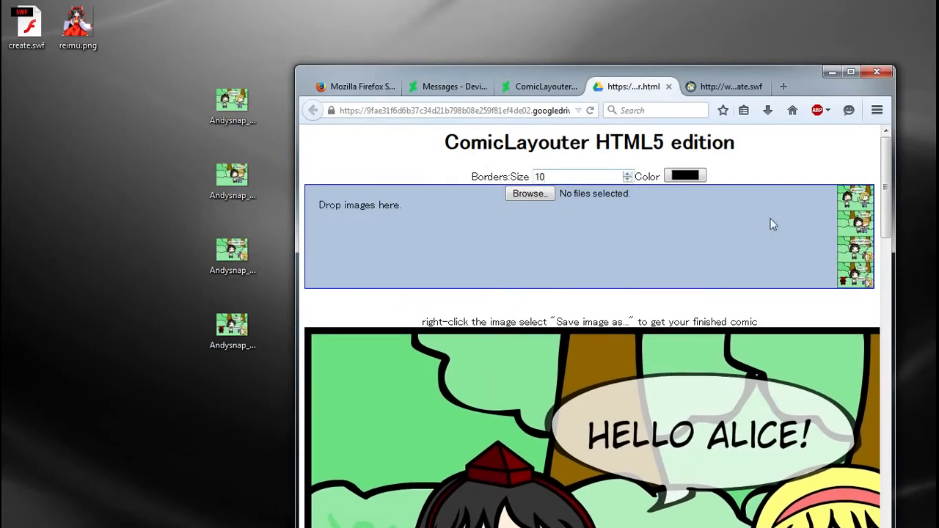
Step: View the colour choices for the comic's borders and close them without picking a new colour
click(686, 176)
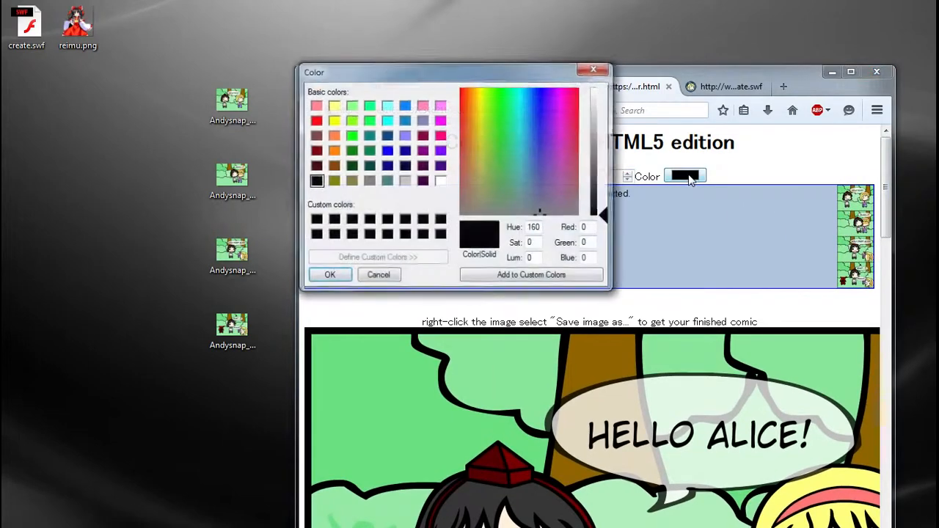
click(592, 70)
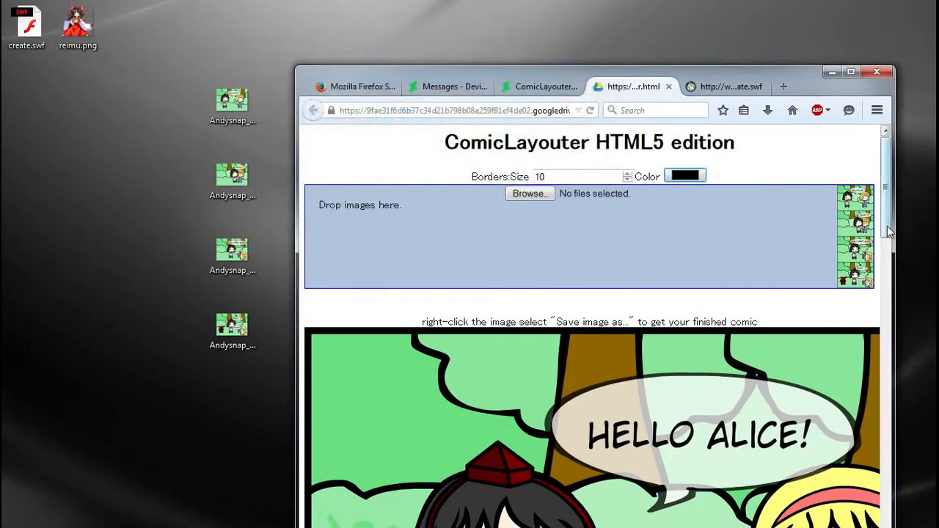
drag(887, 226, 905, 160)
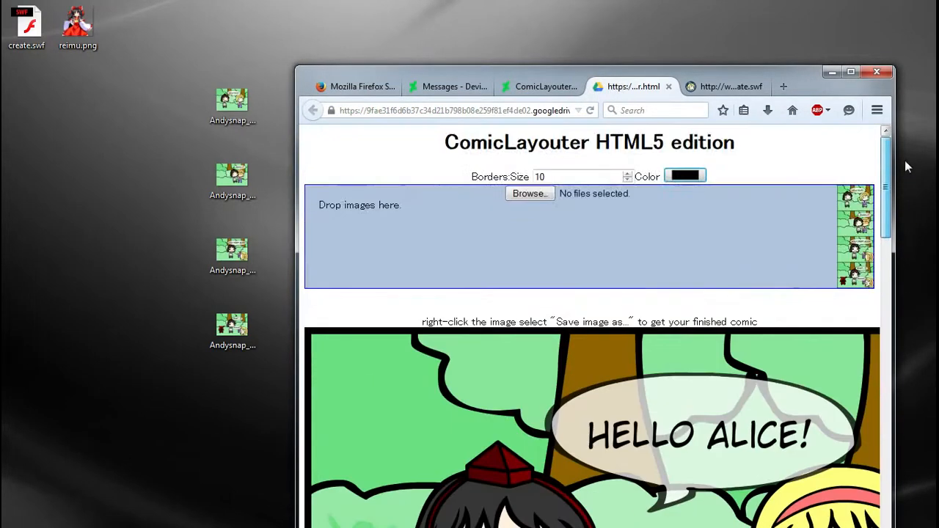
Step: Increase the comic's border size to 16
click(627, 174)
click(627, 174)
click(627, 174)
click(627, 174)
click(627, 174)
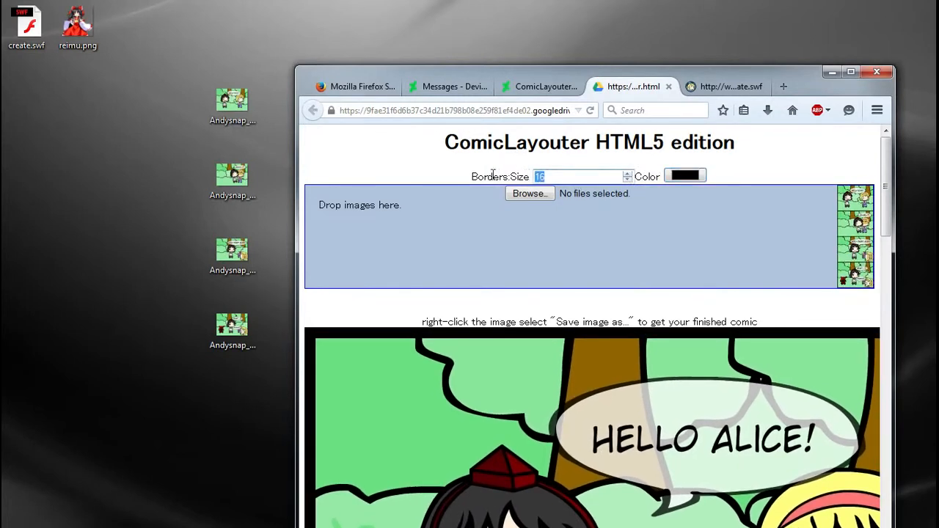
text(2)
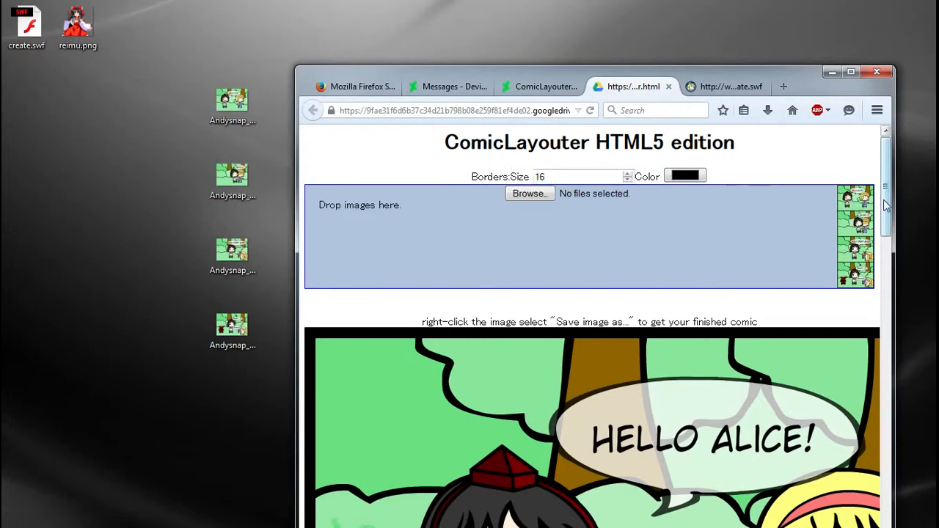
Step: Maximise the ComicLayouter browser window and save the assembled comic image to the desktop as comic.png
drag(885, 206, 903, 495)
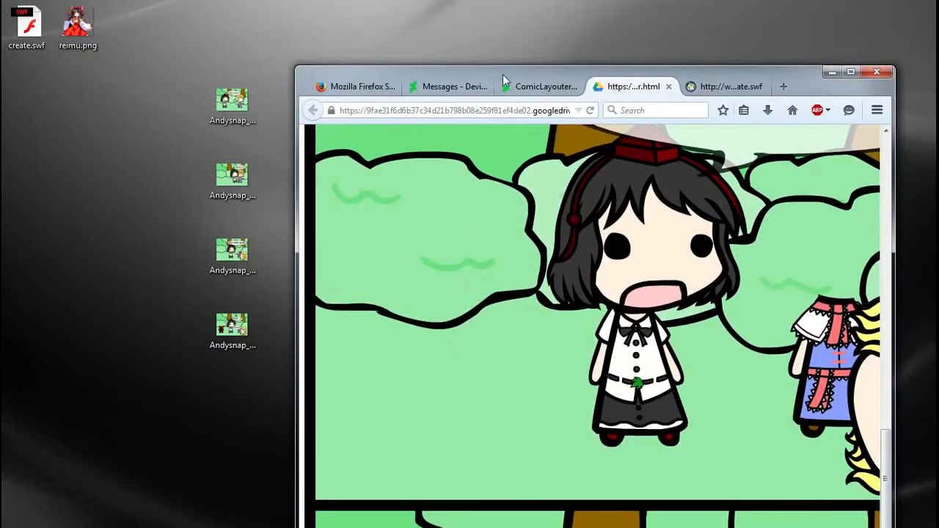
drag(503, 74, 410, 0)
drag(930, 371, 902, 134)
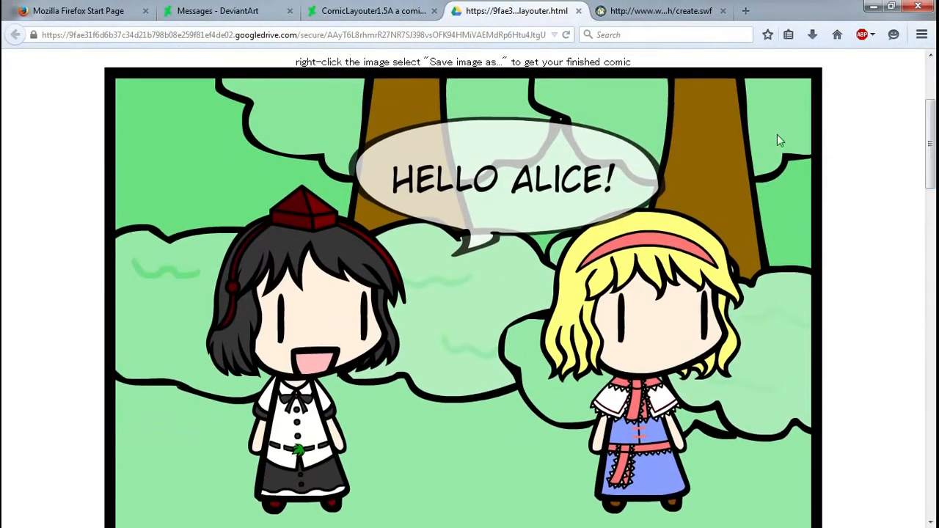
right_click(695, 170)
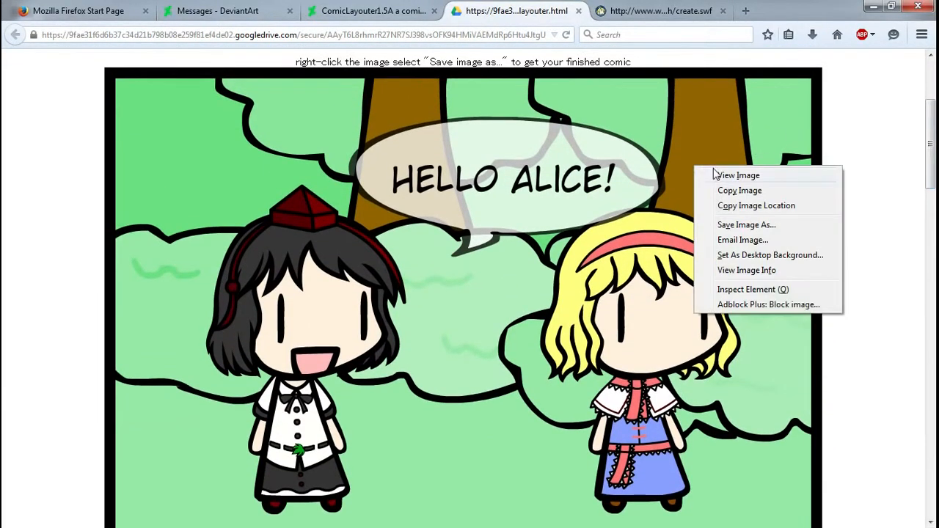
click(789, 226)
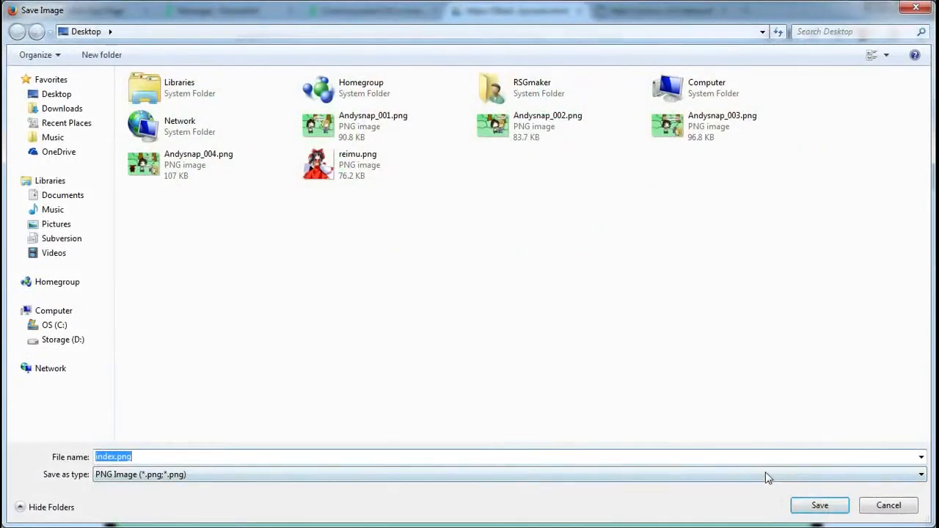
text(c)
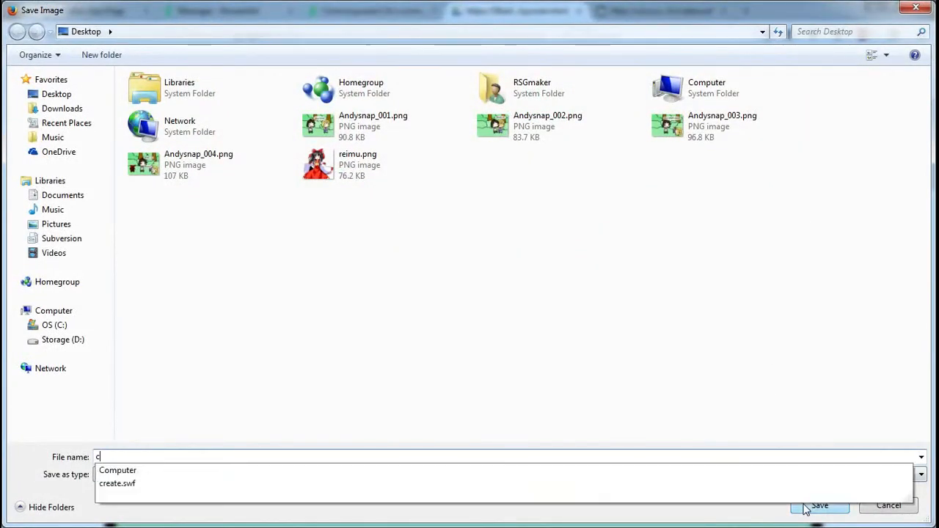
text(omic.png)
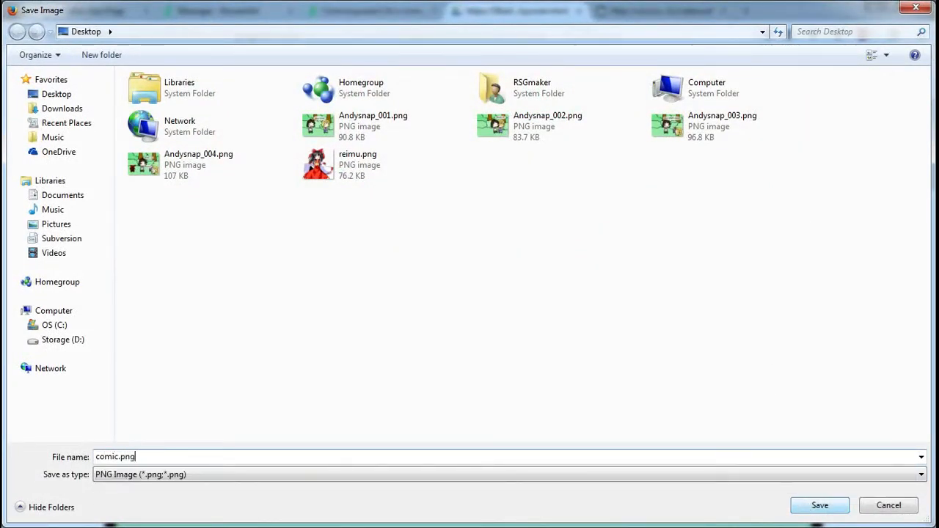
click(806, 507)
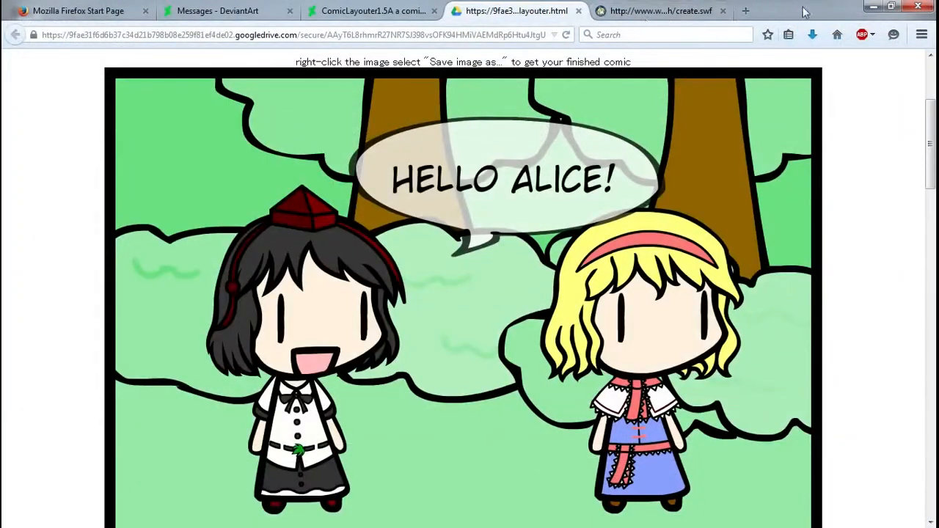
Step: Minimise the browser, move comic.png beside the panel captures on the desktop, and open it maximised in Windows Photo Viewer
click(873, 6)
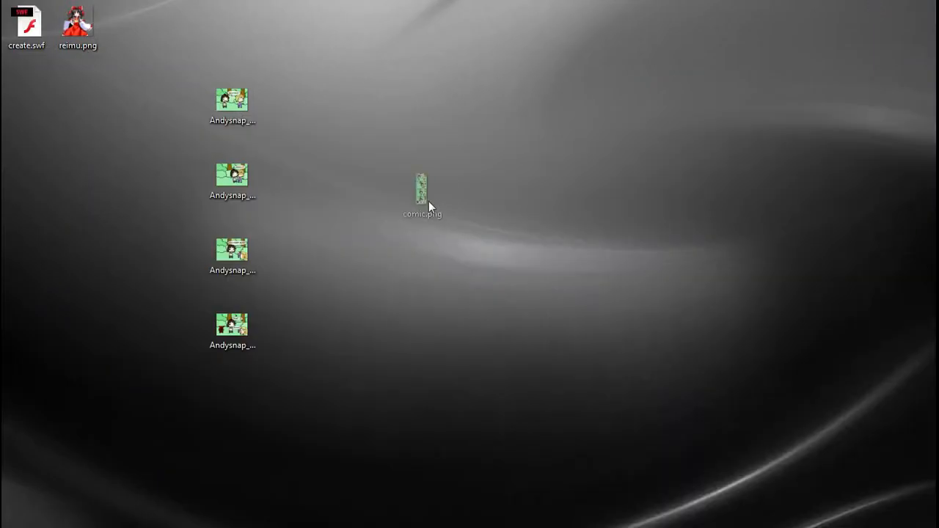
drag(429, 202, 352, 194)
double_click(341, 179)
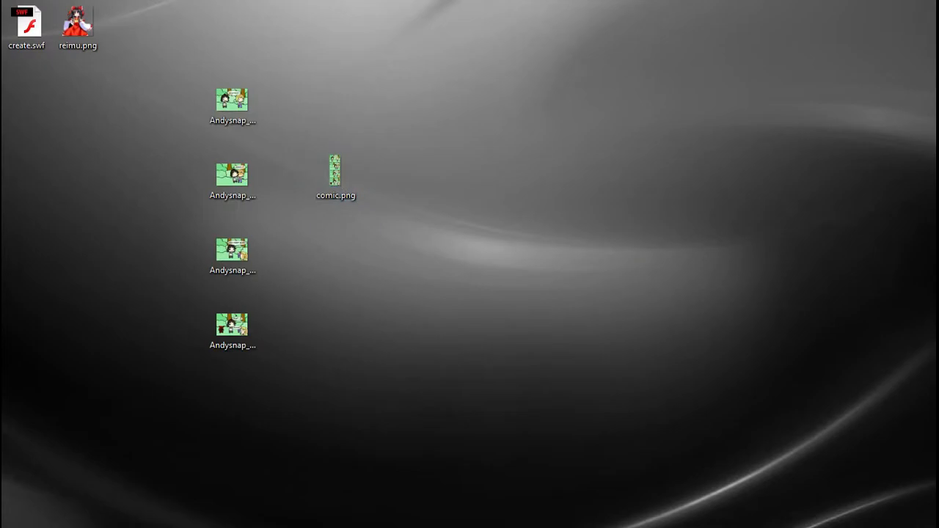
double_click(391, 6)
Step: Look through the four panels of comic.png, from the greeting down to the "WHAT...?" panel and back to the start
scroll(522, 187, up, 5)
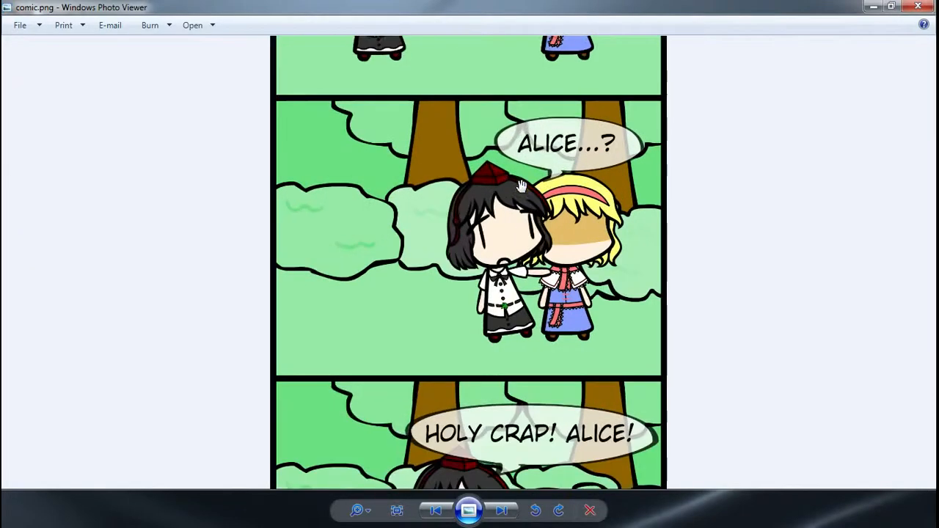
drag(477, 117, 411, 350)
drag(429, 286, 401, 140)
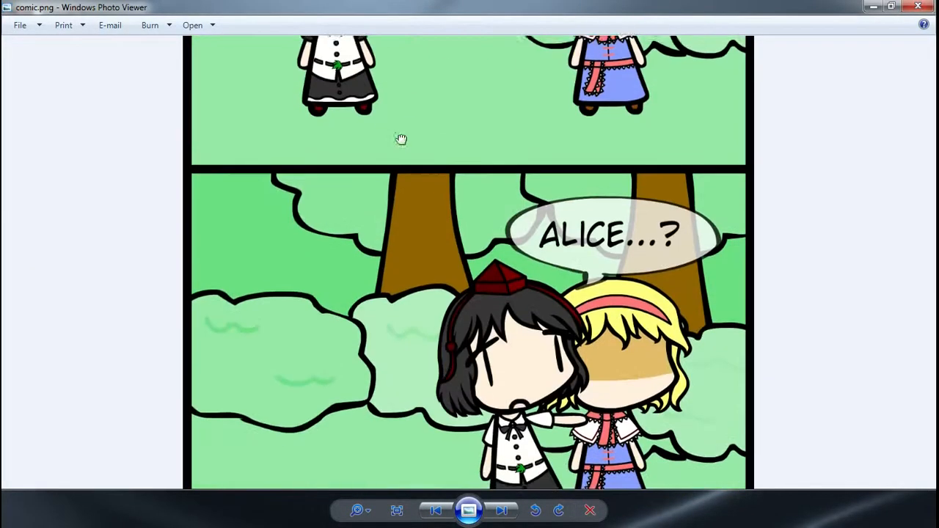
drag(422, 347, 426, 119)
drag(475, 328, 507, 90)
drag(526, 397, 470, 3)
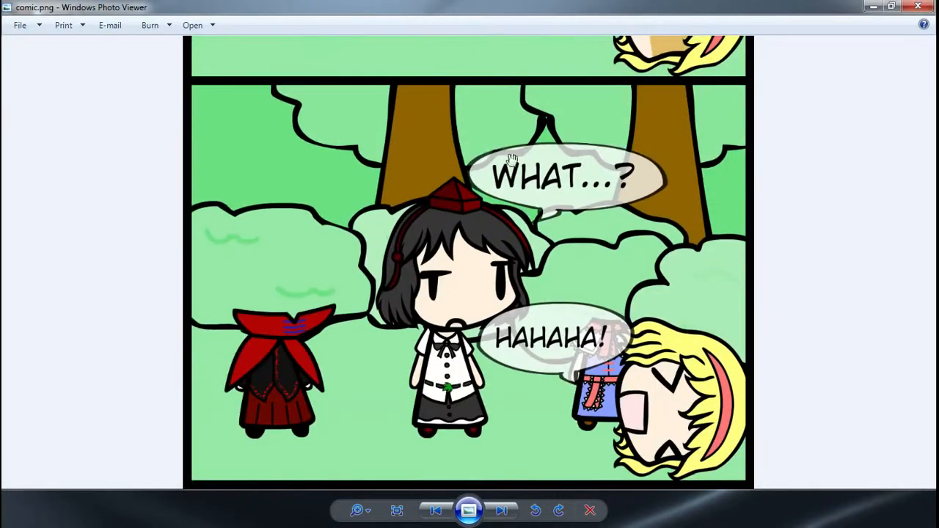
drag(502, 100, 524, 451)
drag(532, 262, 559, 506)
drag(529, 235, 542, 432)
drag(545, 264, 552, 416)
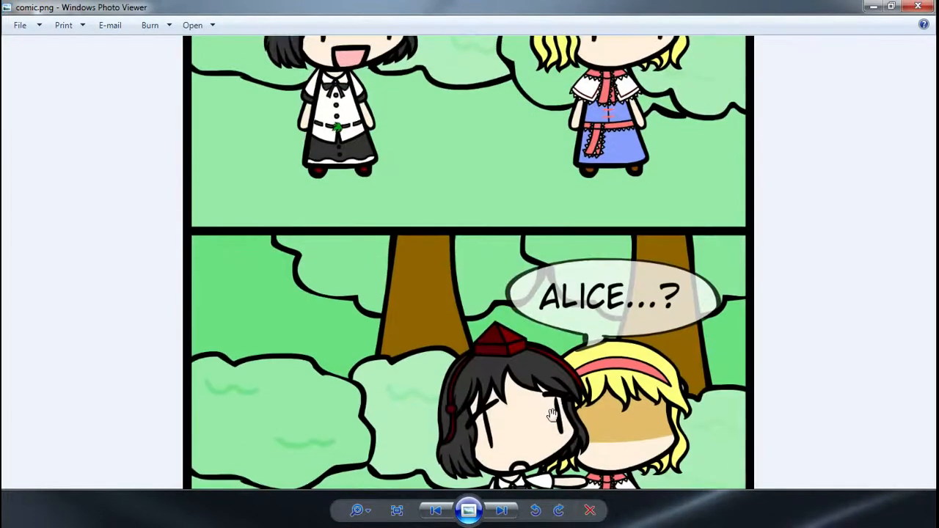
drag(503, 189, 501, 342)
drag(501, 264, 506, 321)
Step: Read the comic's panels again at a larger size, checking the speech bubbles and black borders between them
scroll(503, 176, up, 2)
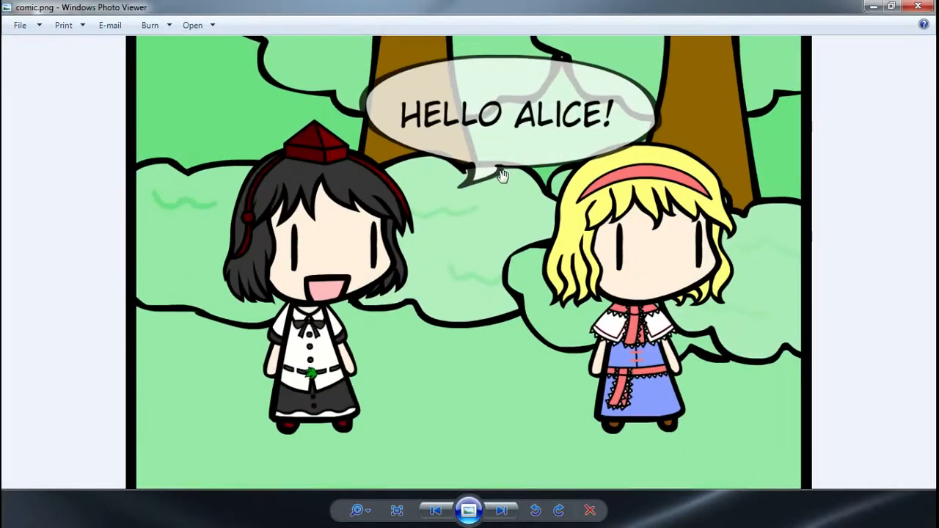
scroll(478, 213, down, 1)
drag(525, 367, 486, 40)
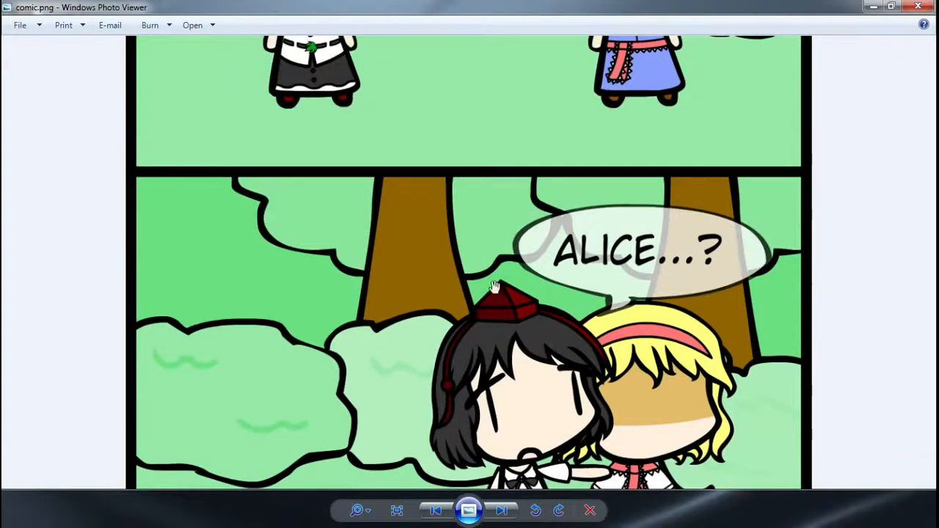
mouse_move(495, 287)
mouse_down()
mouse_move(475, 45)
mouse_move(517, 37)
mouse_up()
drag(530, 246, 499, 7)
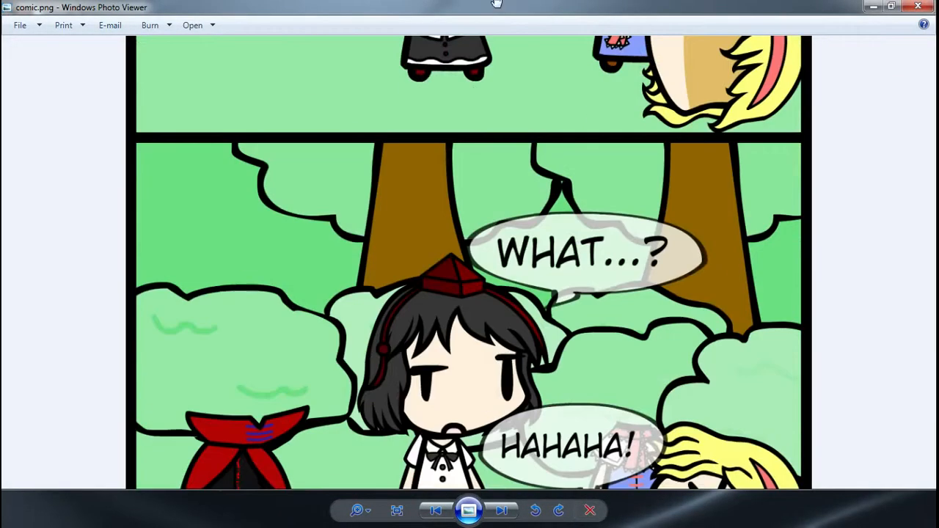
drag(541, 189, 507, 49)
drag(502, 242, 498, 377)
drag(508, 81, 510, 351)
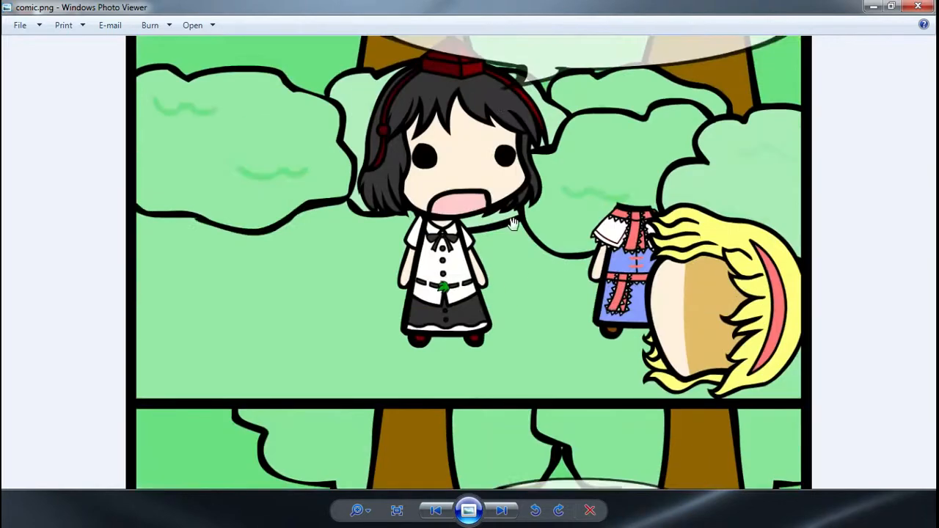
drag(513, 209, 503, 346)
drag(496, 169, 490, 340)
drag(477, 142, 474, 367)
drag(471, 161, 467, 411)
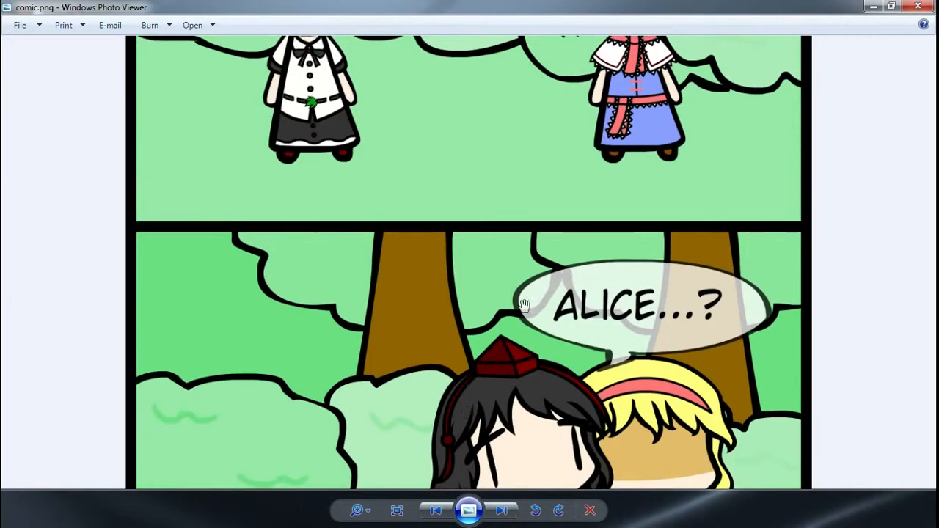
drag(492, 191, 490, 435)
drag(485, 257, 488, 317)
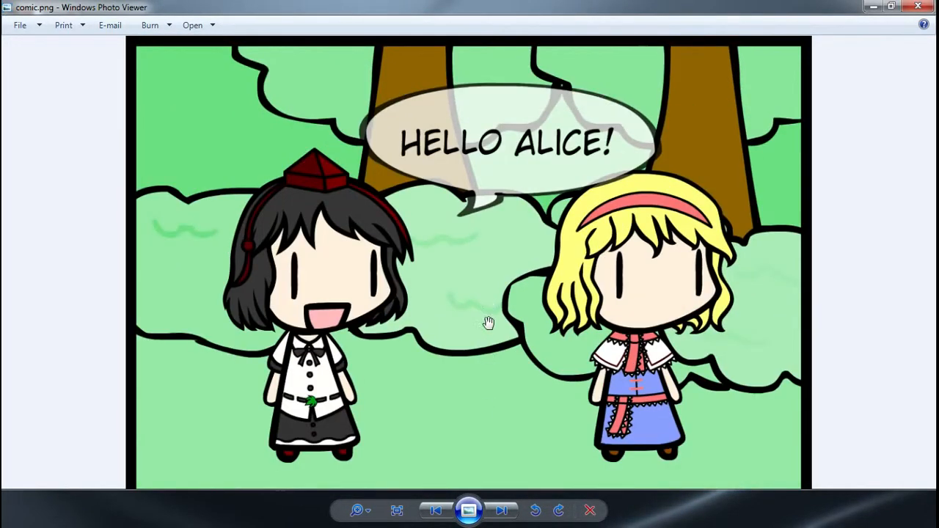
drag(485, 370, 459, 86)
drag(451, 216, 447, 59)
drag(442, 245, 439, 58)
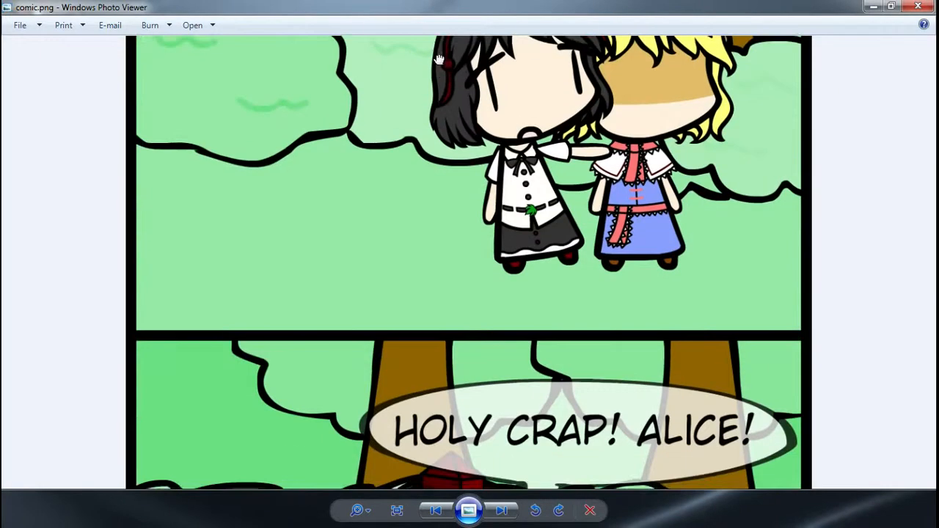